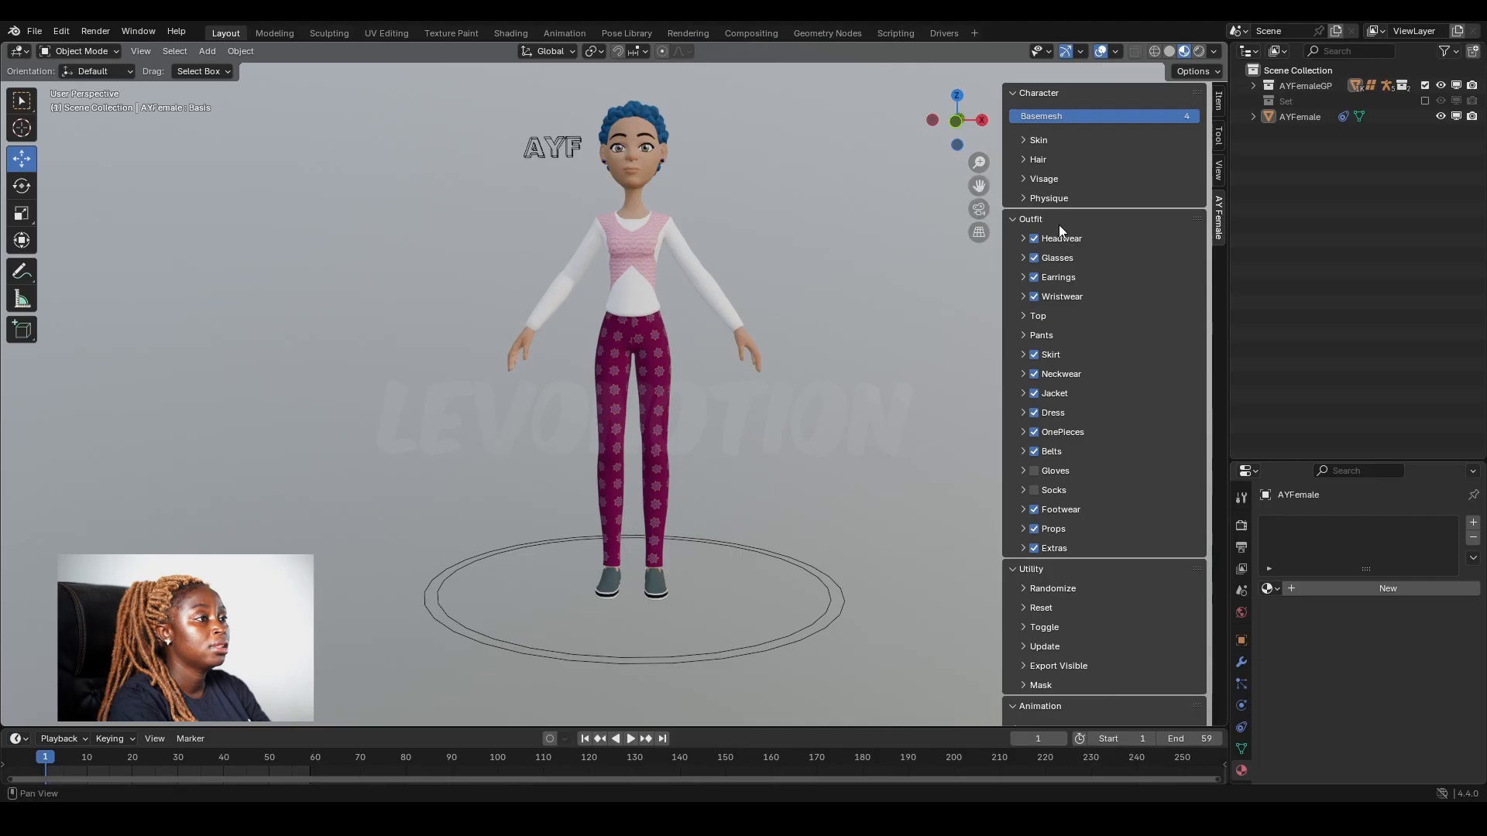
Collapse the outfit settings and expand the character's skin settings, keeping SkinPattern 01 as the skin pattern
{"action": "left_click", "coordinate": [1022, 219]}
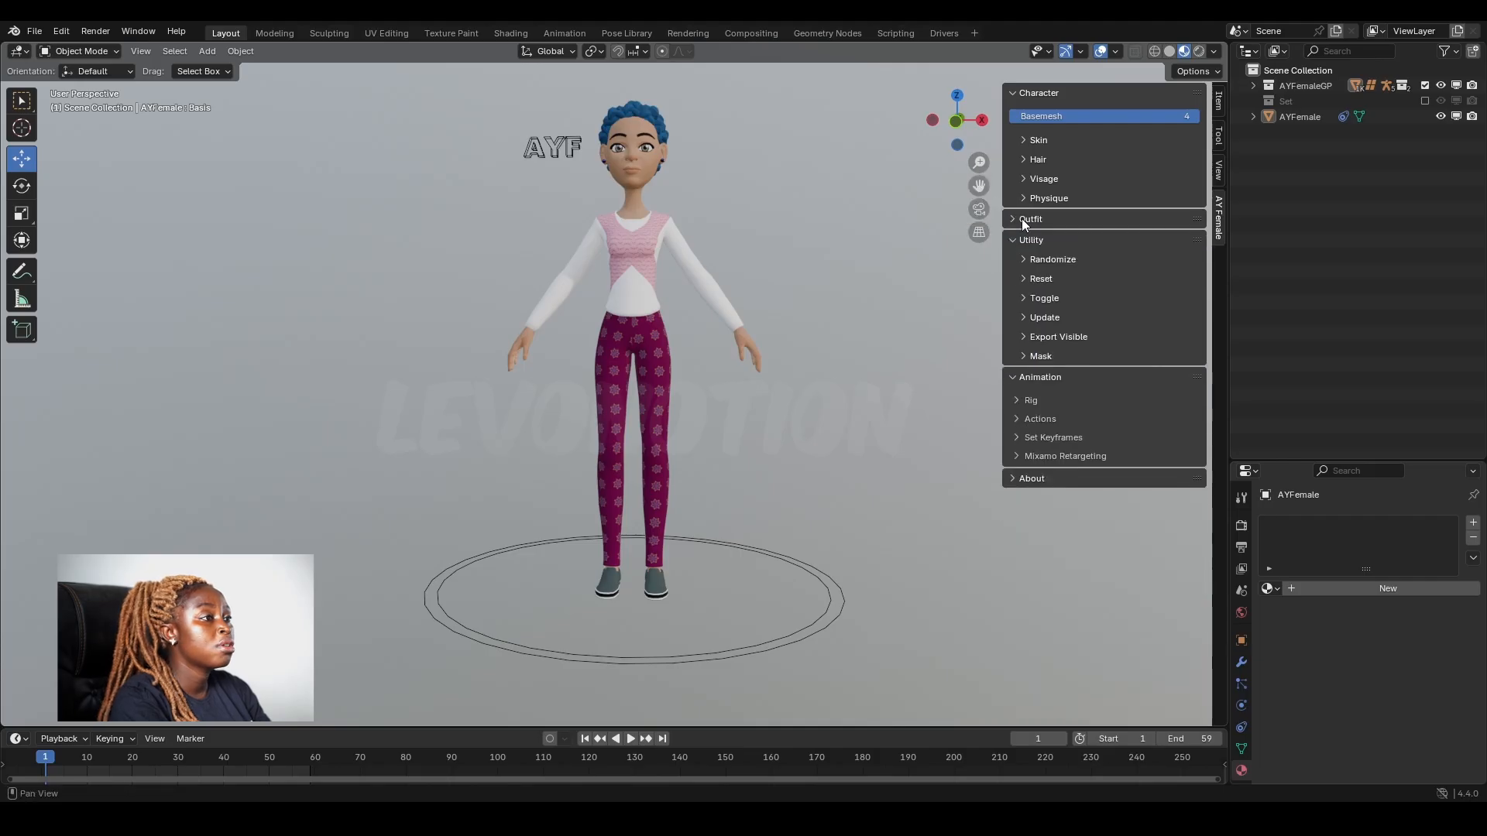
{"action": "left_click", "coordinate": [1027, 139]}
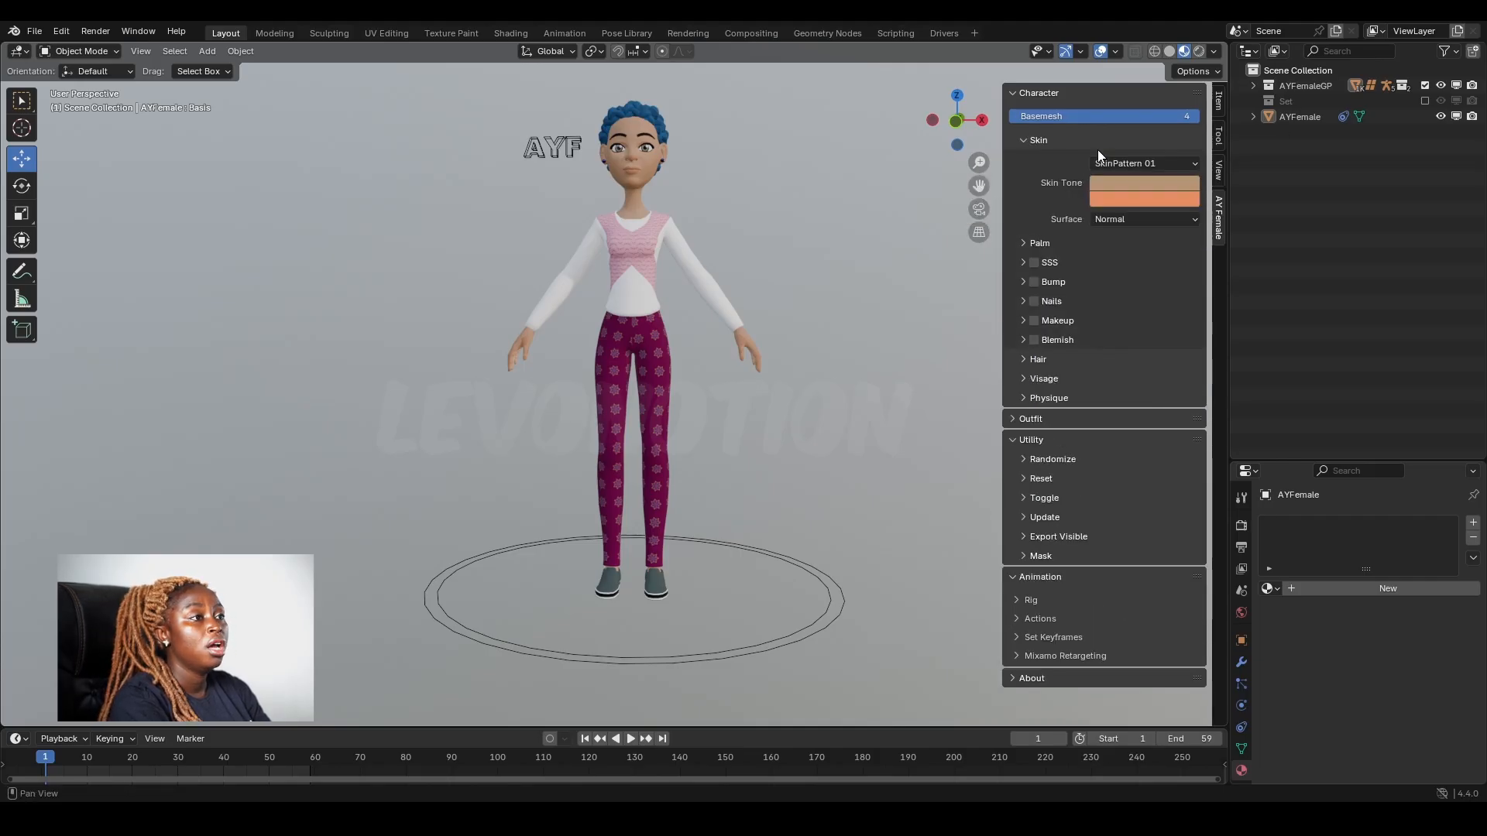
{"action": "left_click", "coordinate": [1026, 139]}
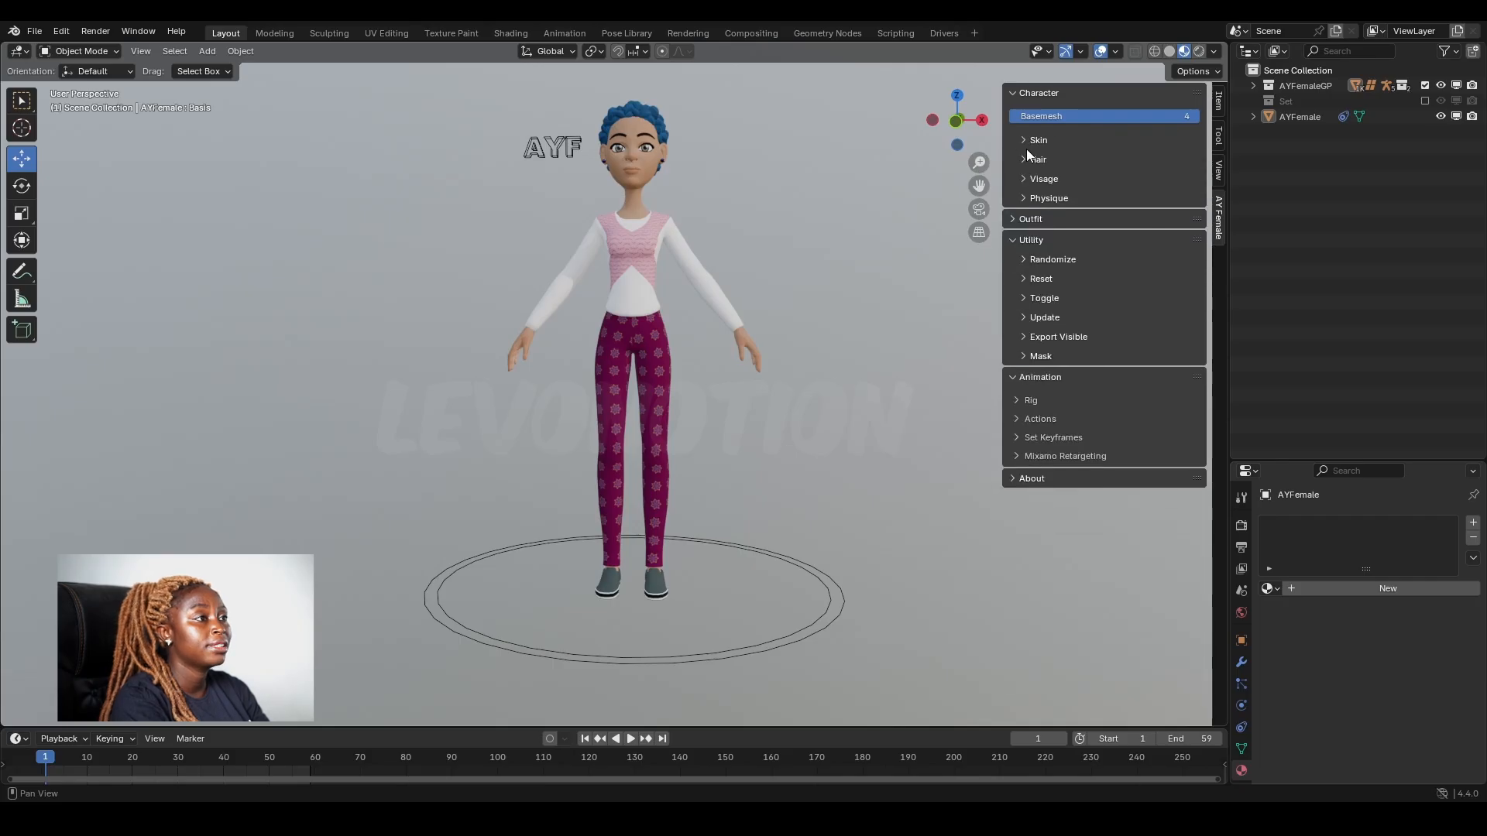
{"action": "left_click", "coordinate": [1030, 139]}
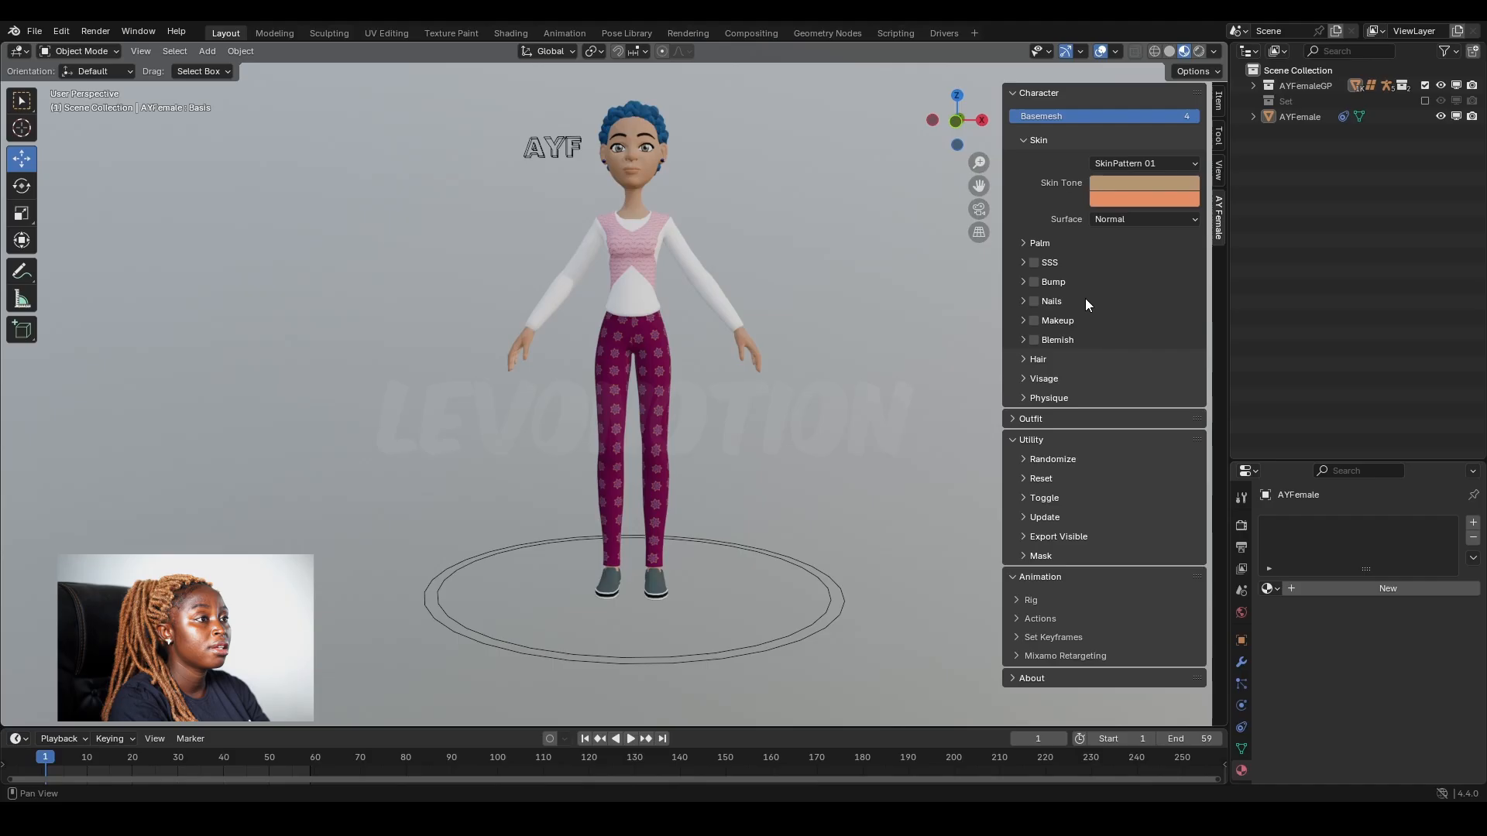
{"action": "left_click", "coordinate": [1110, 168]}
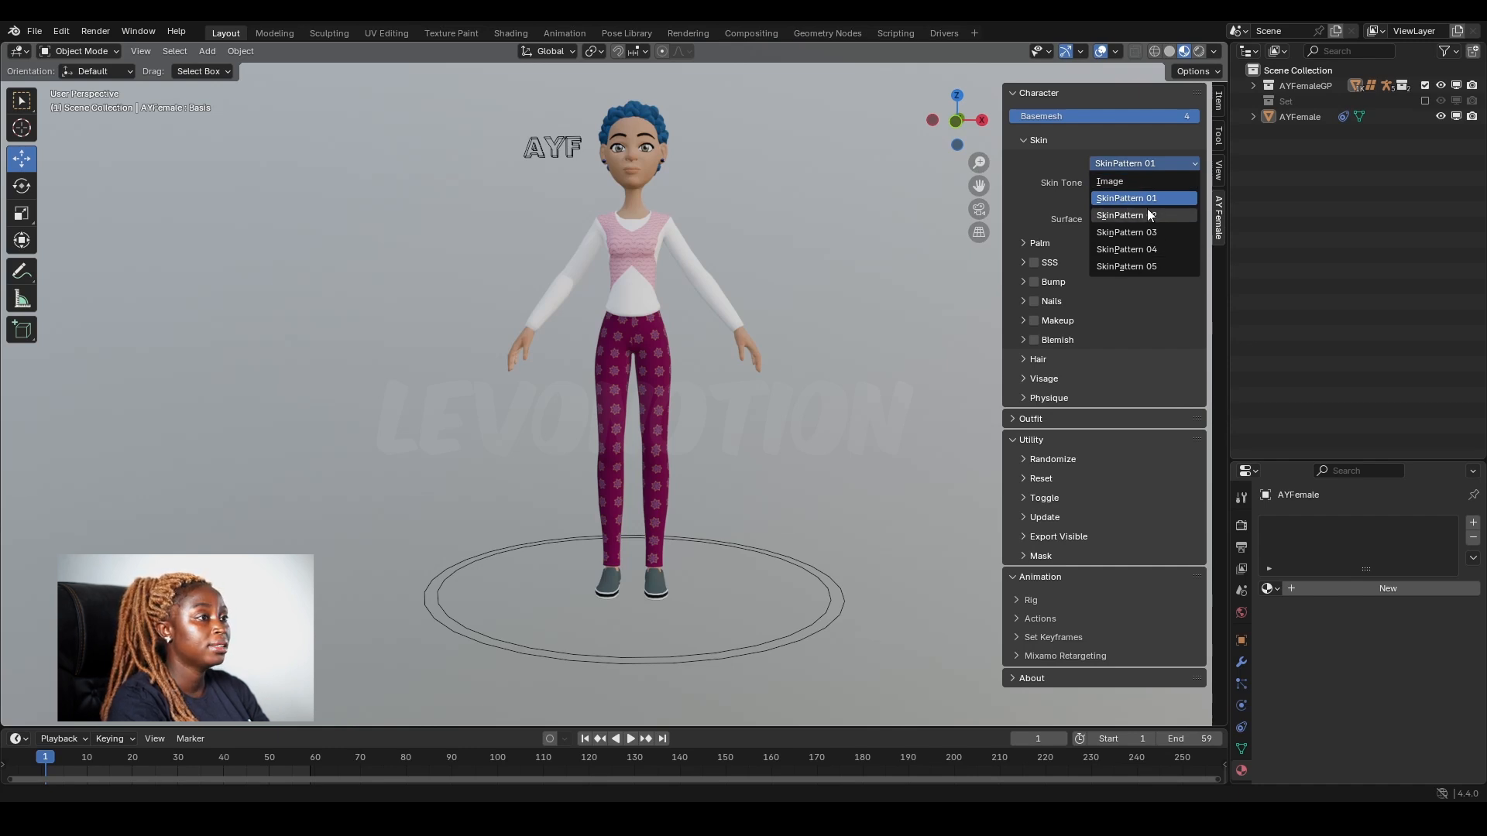
{"action": "left_click", "coordinate": [1151, 203]}
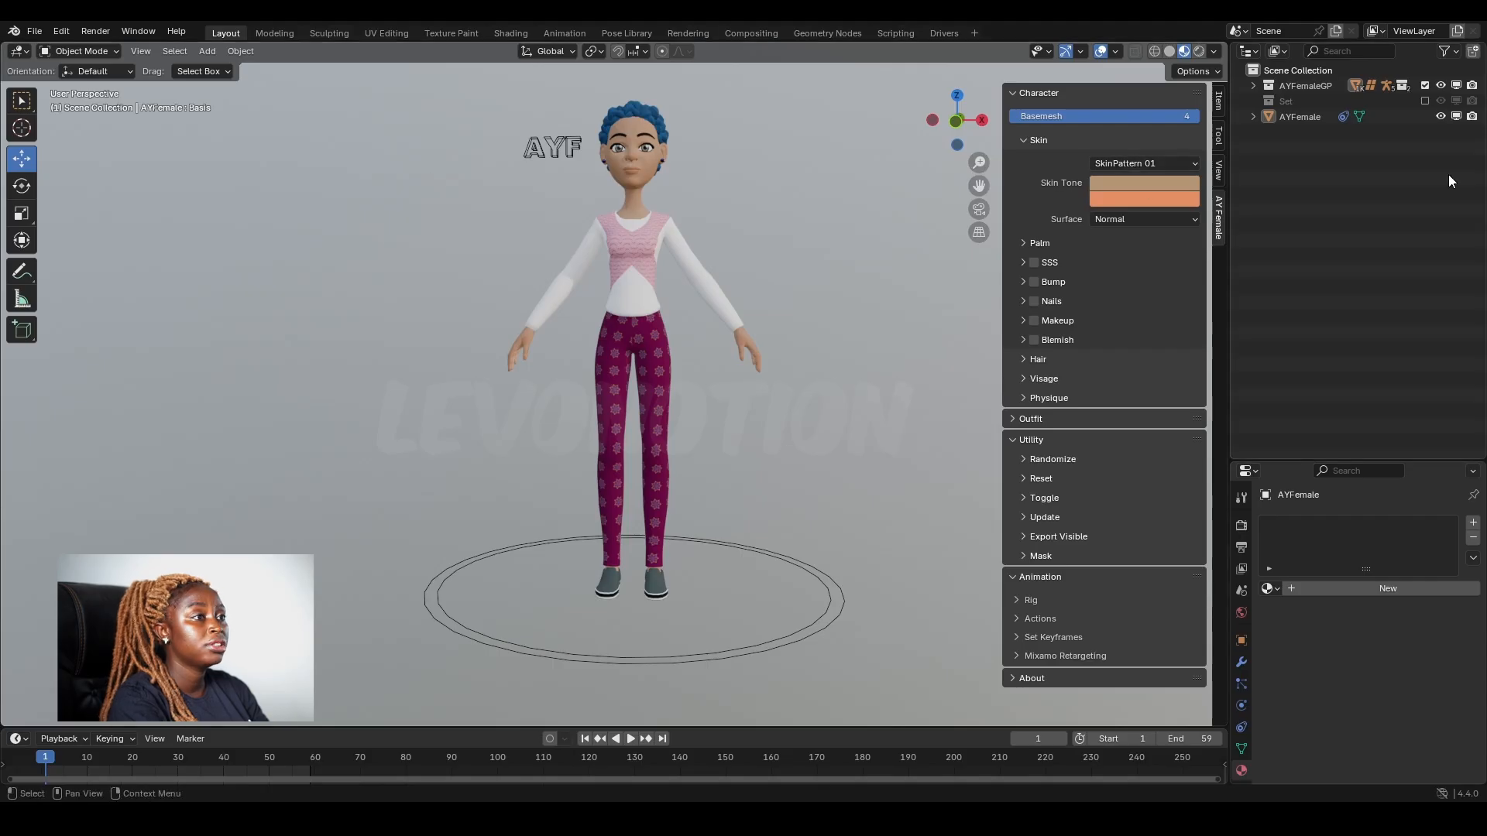
Switch the skin to SkinPattern 02 and recolour its two skin tones to golden brown #AD7F30 and magenta
{"action": "left_click", "coordinate": [1138, 164]}
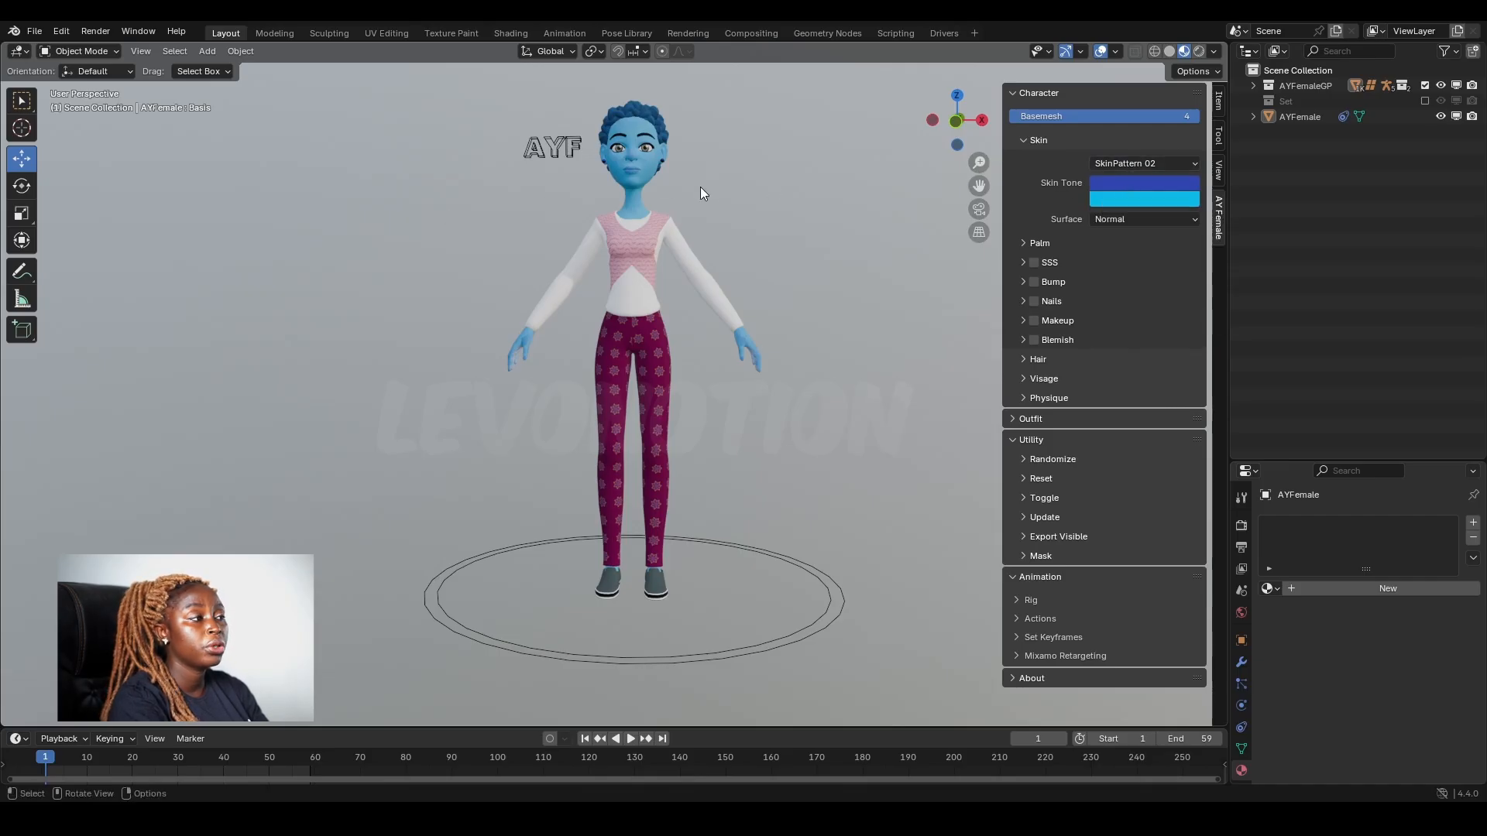
{"action": "left_click", "coordinate": [1131, 184]}
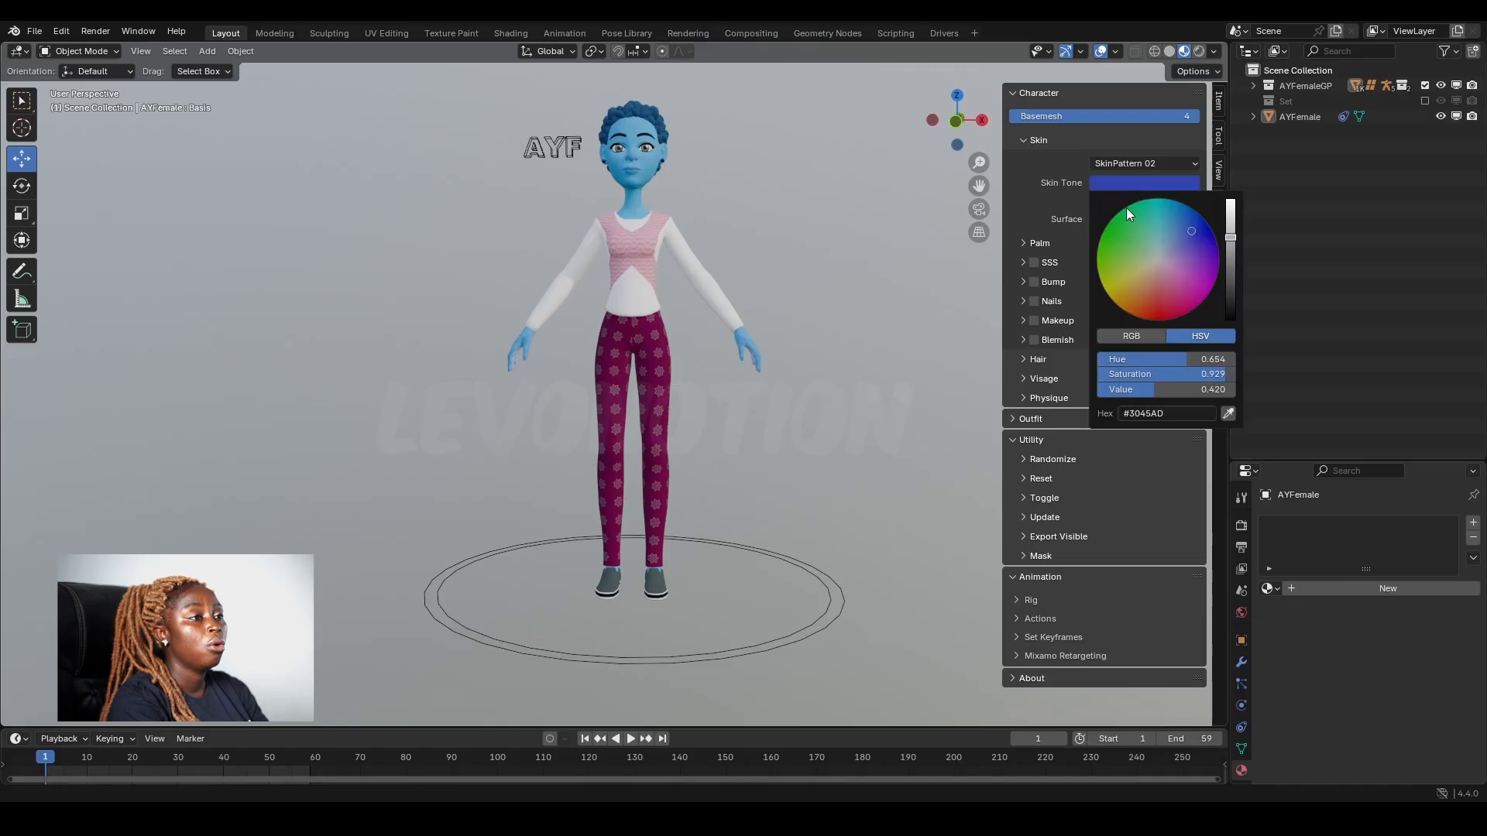
{"action": "left_click", "coordinate": [1131, 295]}
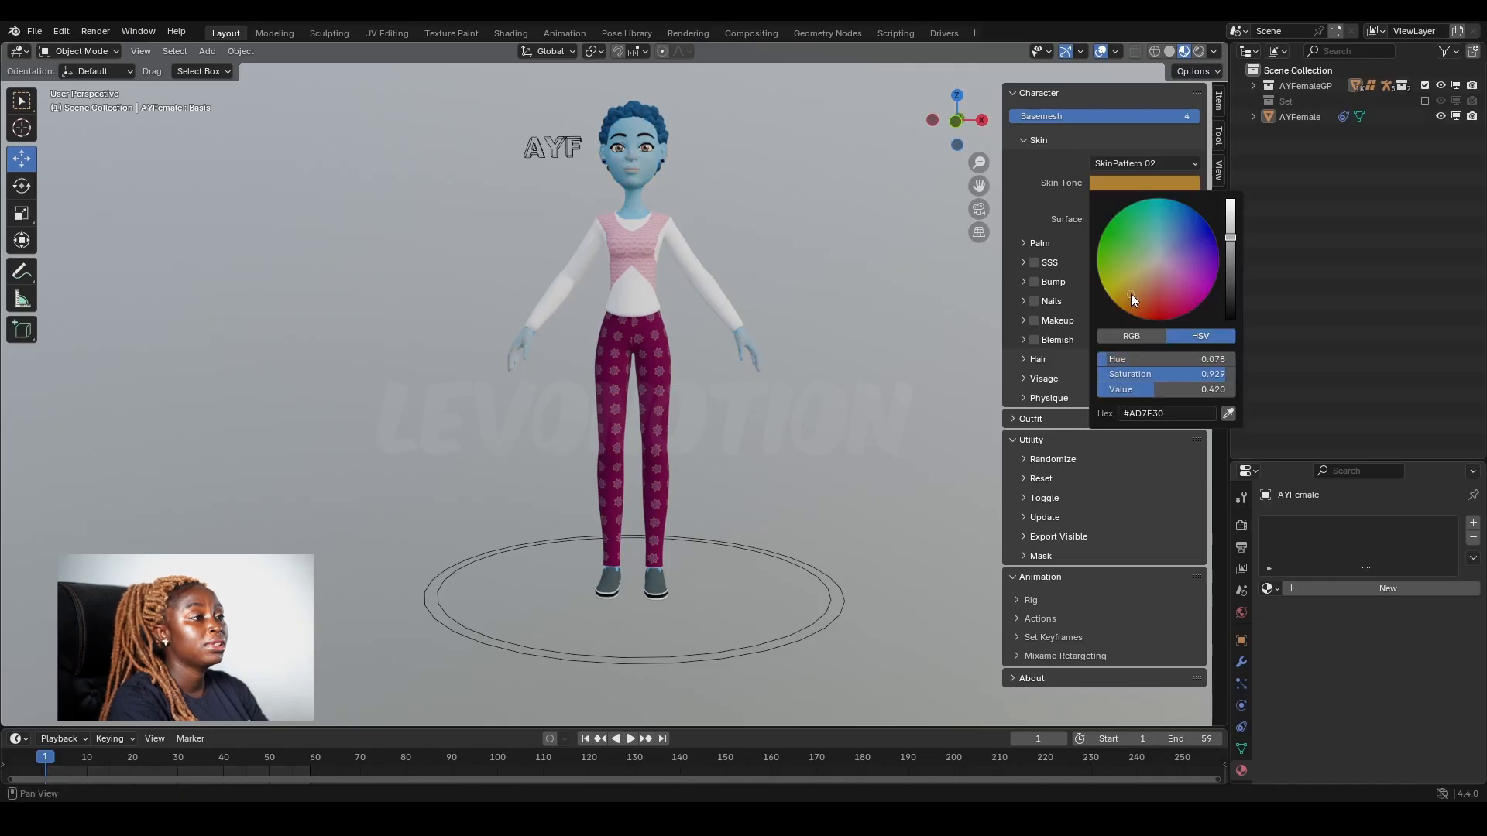
{"action": "left_click", "coordinate": [1169, 203]}
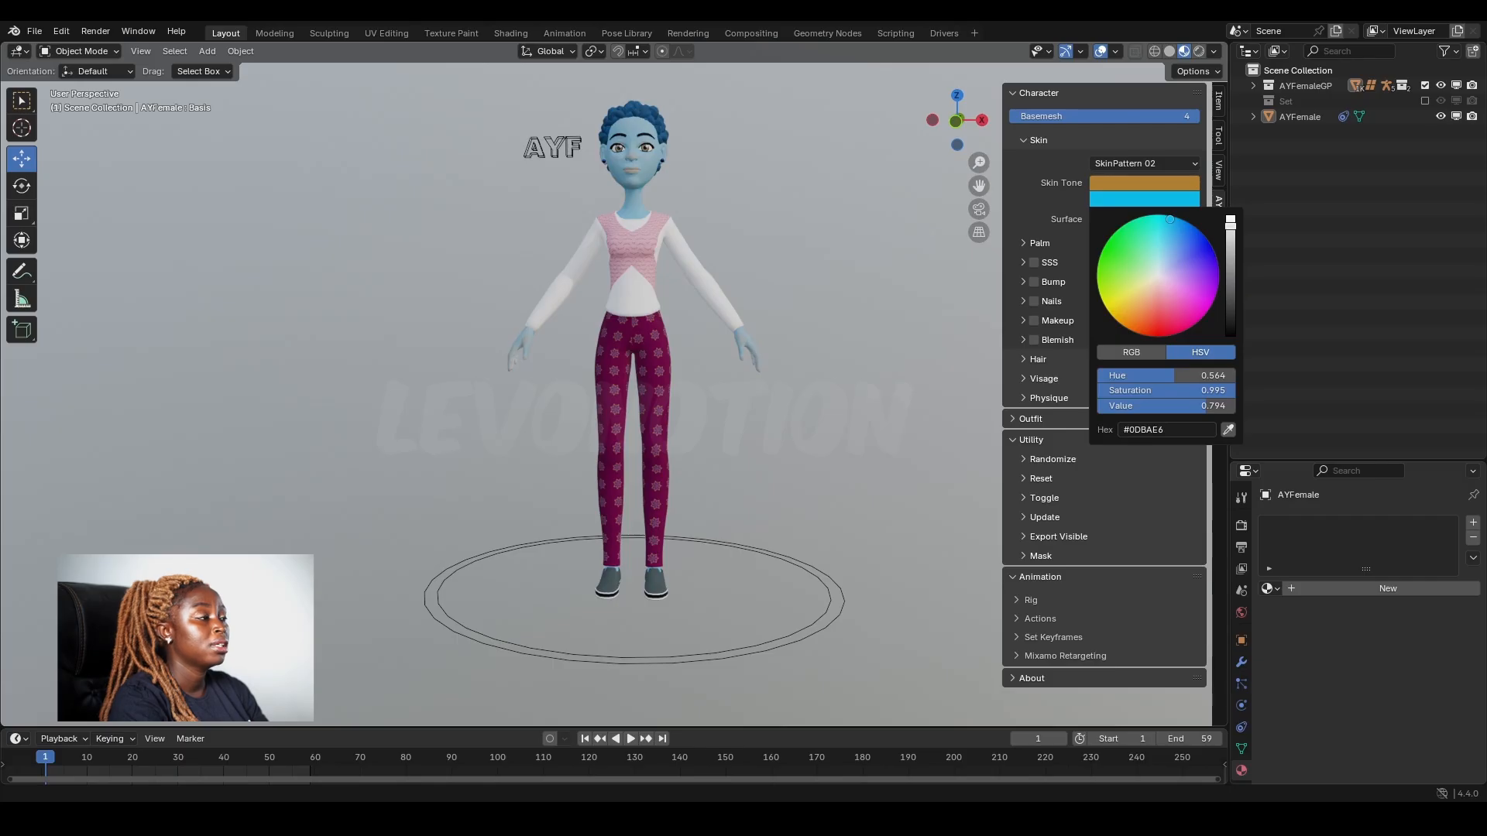
{"action": "left_click", "coordinate": [1198, 290]}
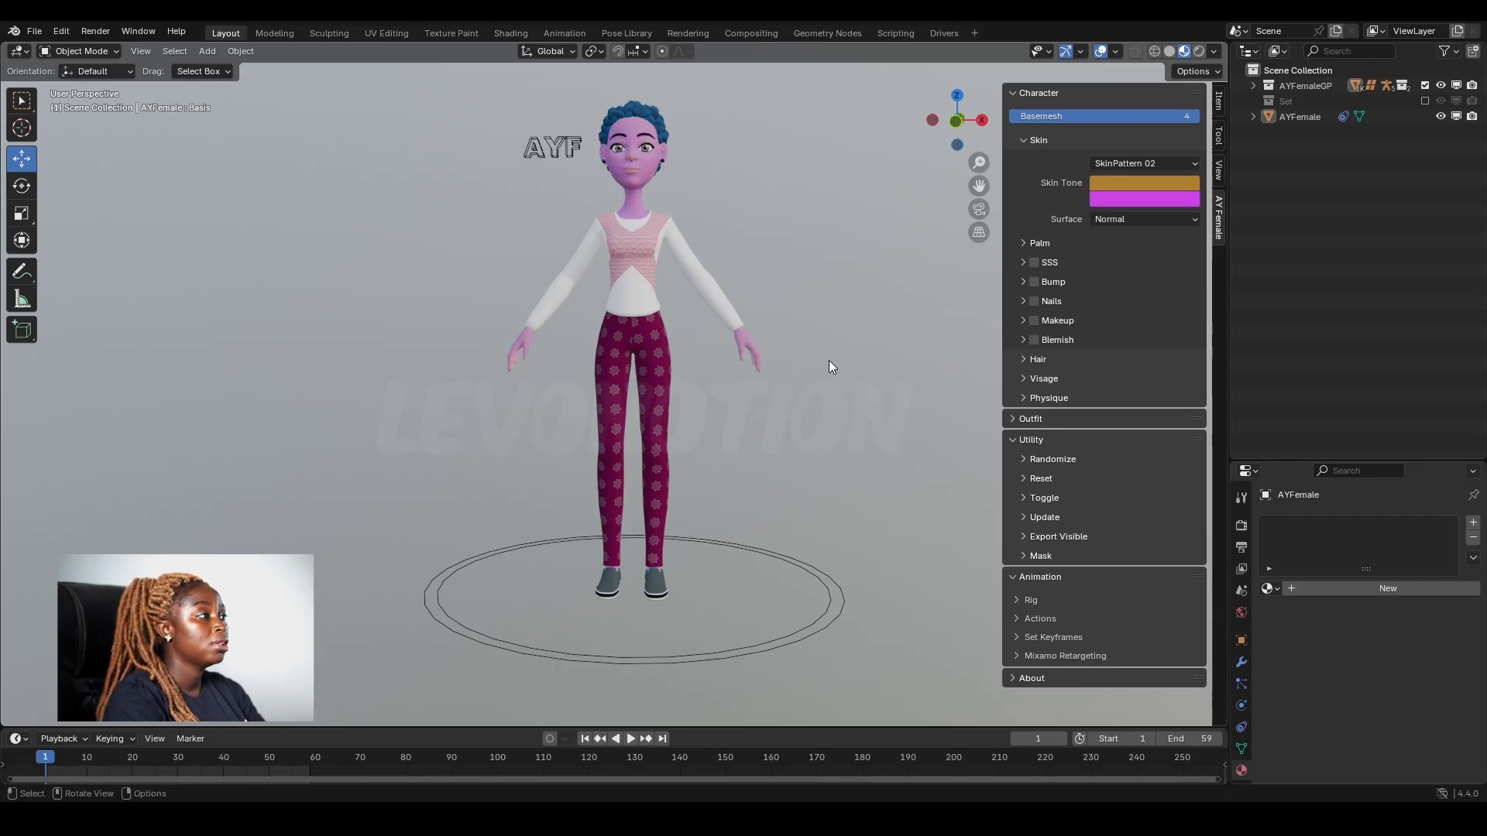
Apply SkinPattern 03 to the character and check it up close on the face and upper body
{"action": "left_click", "coordinate": [1108, 161]}
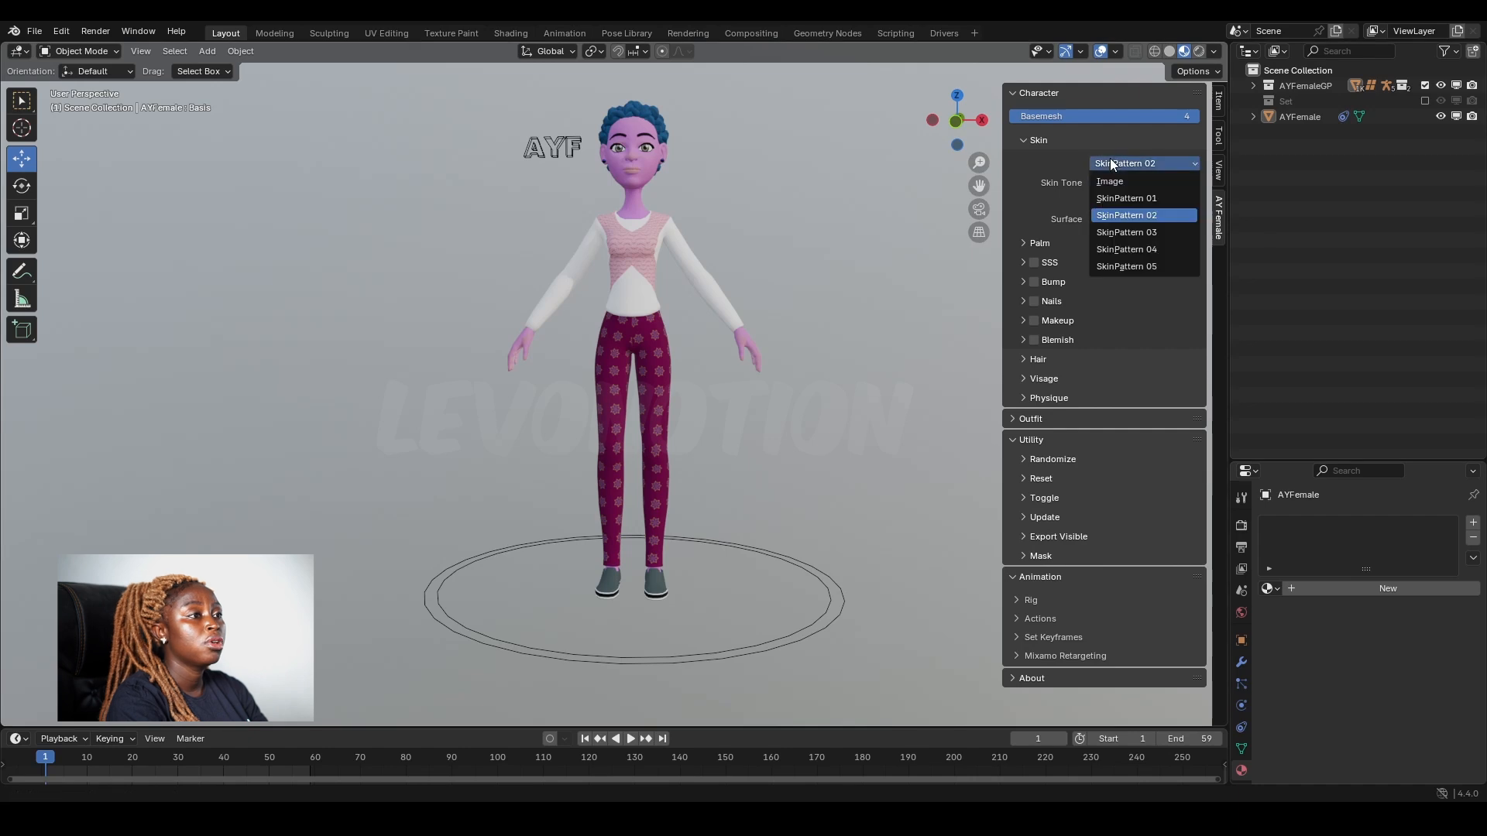
{"action": "left_click", "coordinate": [1132, 231]}
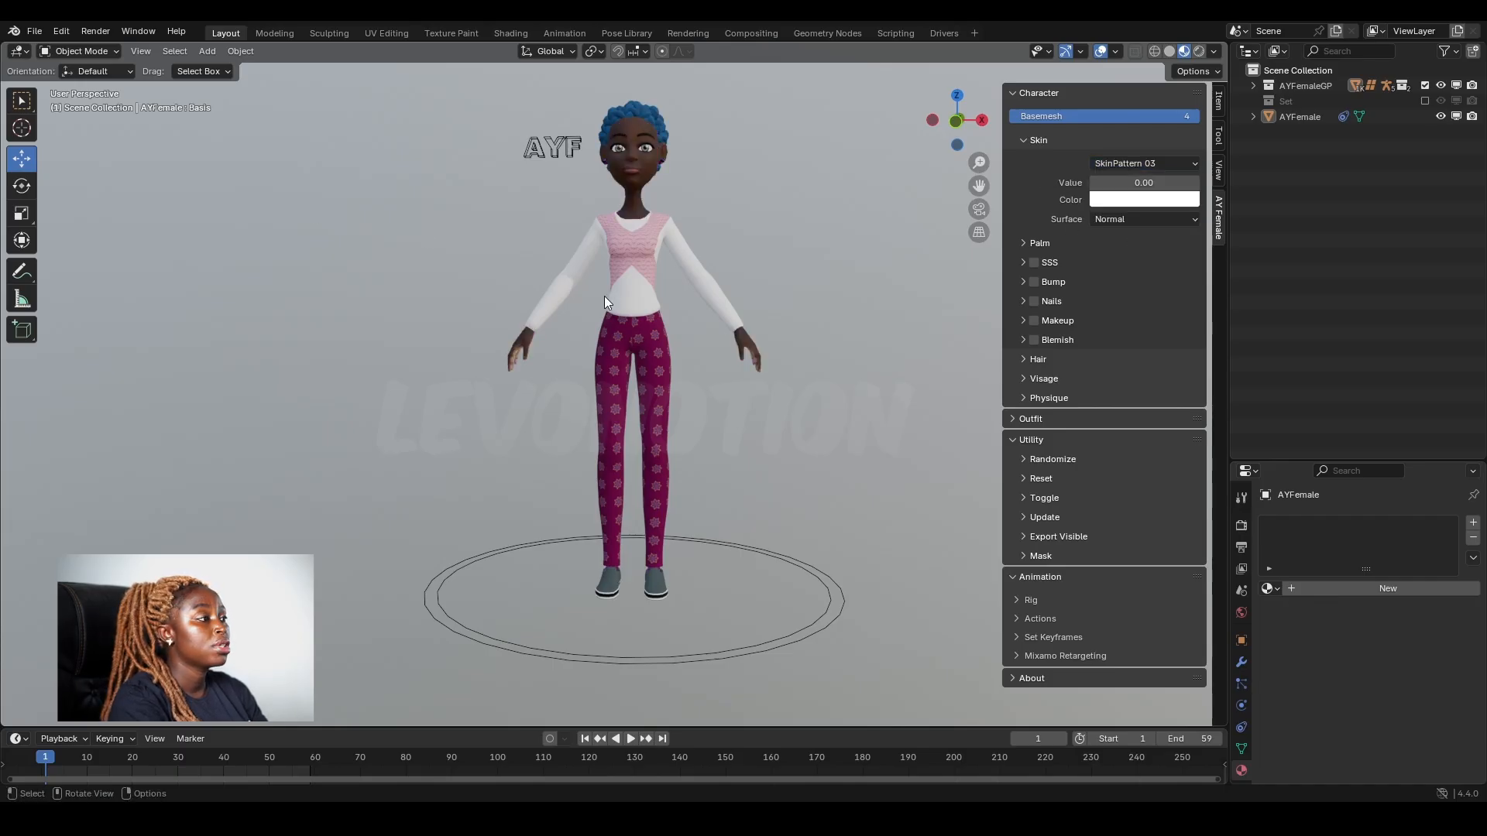
{"action": "scroll", "coordinate": [604, 295], "scroll_direction": "up", "scroll_amount": 4}
{"action": "middle_click_drag", "start_coordinate": [640, 115], "coordinate": [690, 310], "text": "shift"}
{"action": "scroll", "coordinate": [644, 478], "scroll_direction": "up", "scroll_amount": 1}
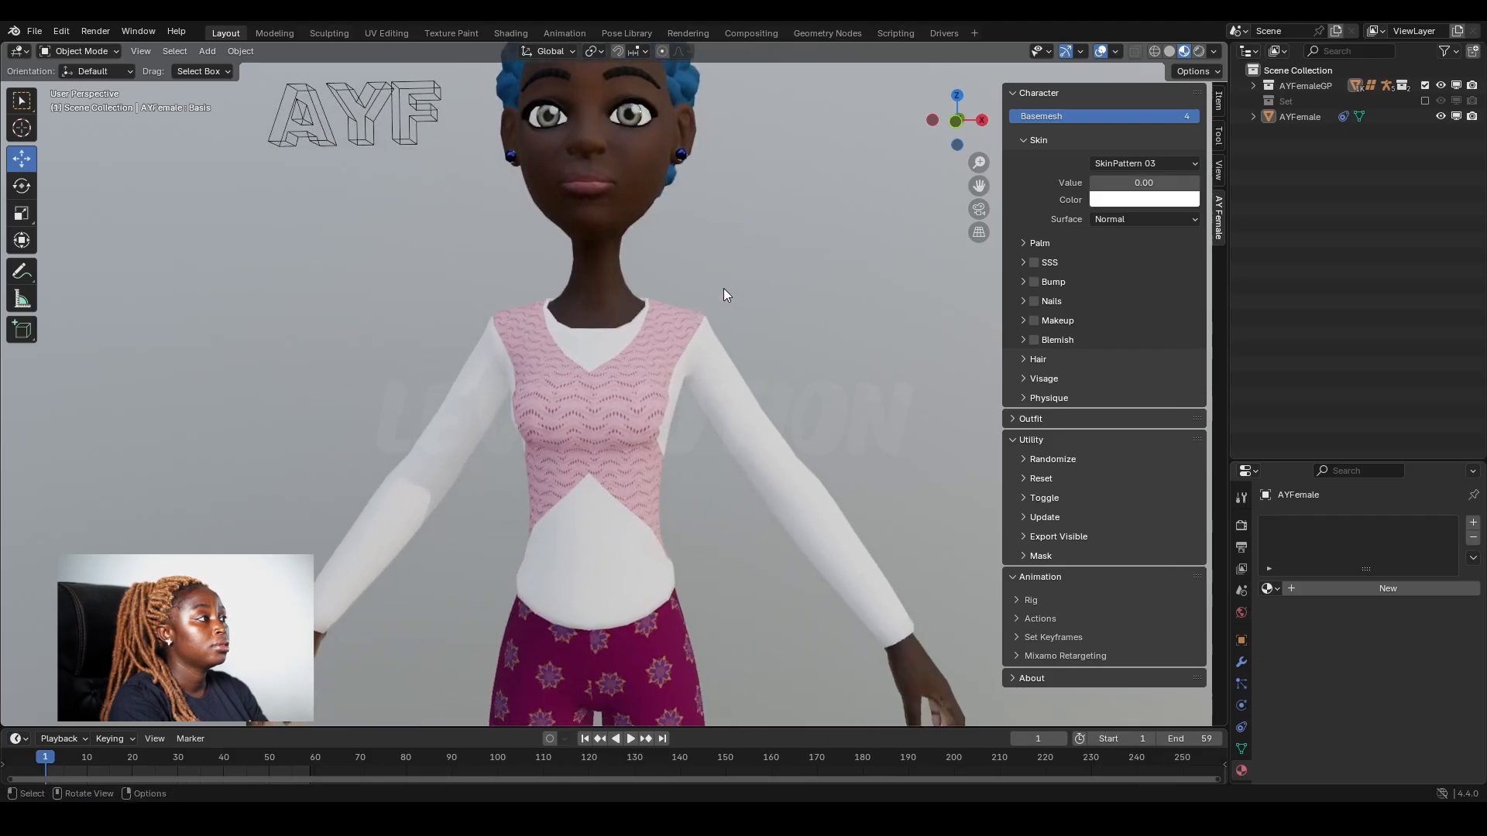
{"action": "scroll", "coordinate": [724, 291], "scroll_direction": "down", "scroll_amount": 1}
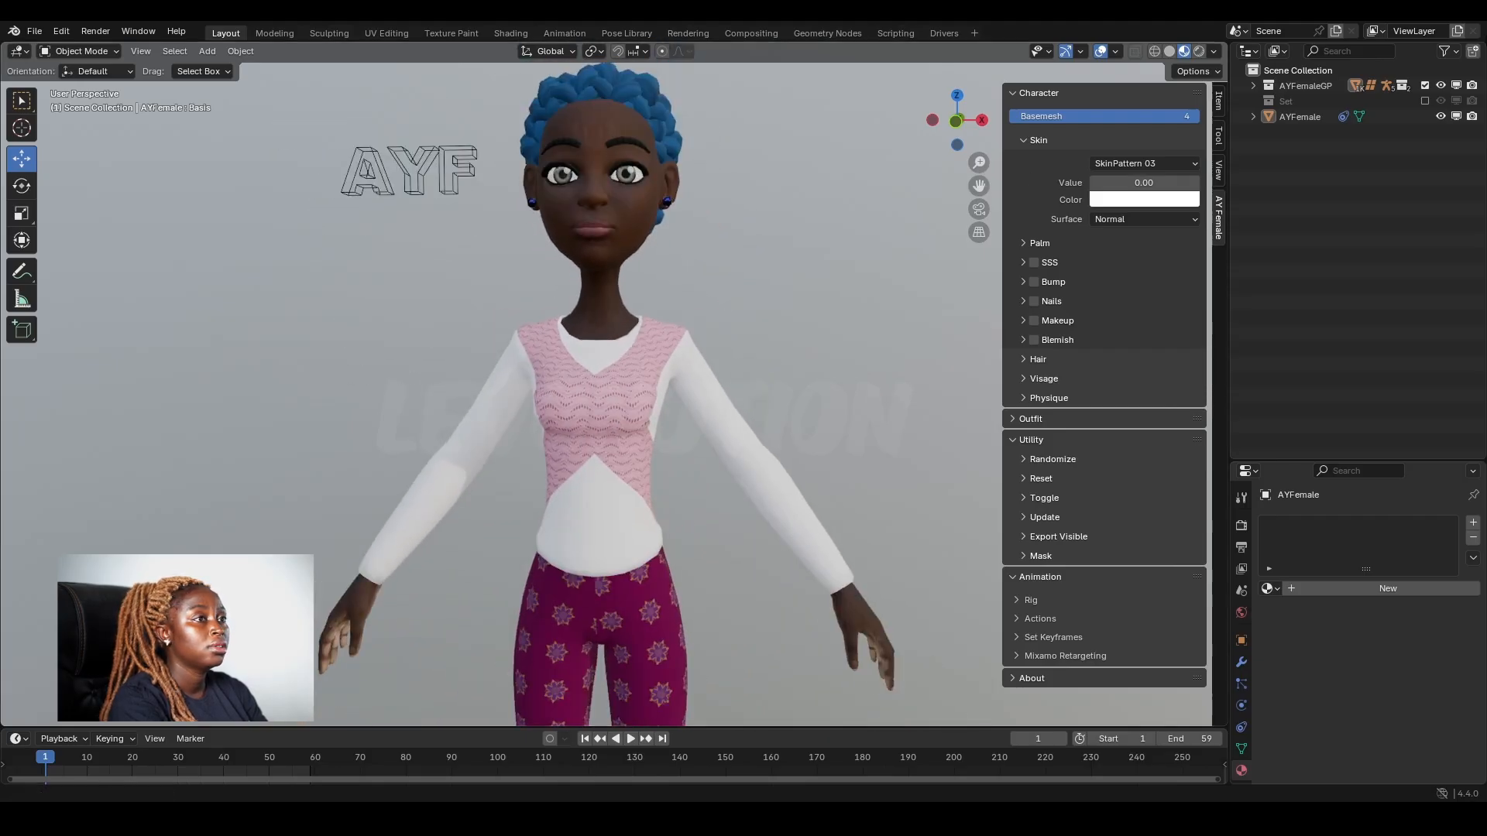
{"action": "left_click", "coordinate": [1254, 85]}
{"action": "left_click", "coordinate": [1270, 102]}
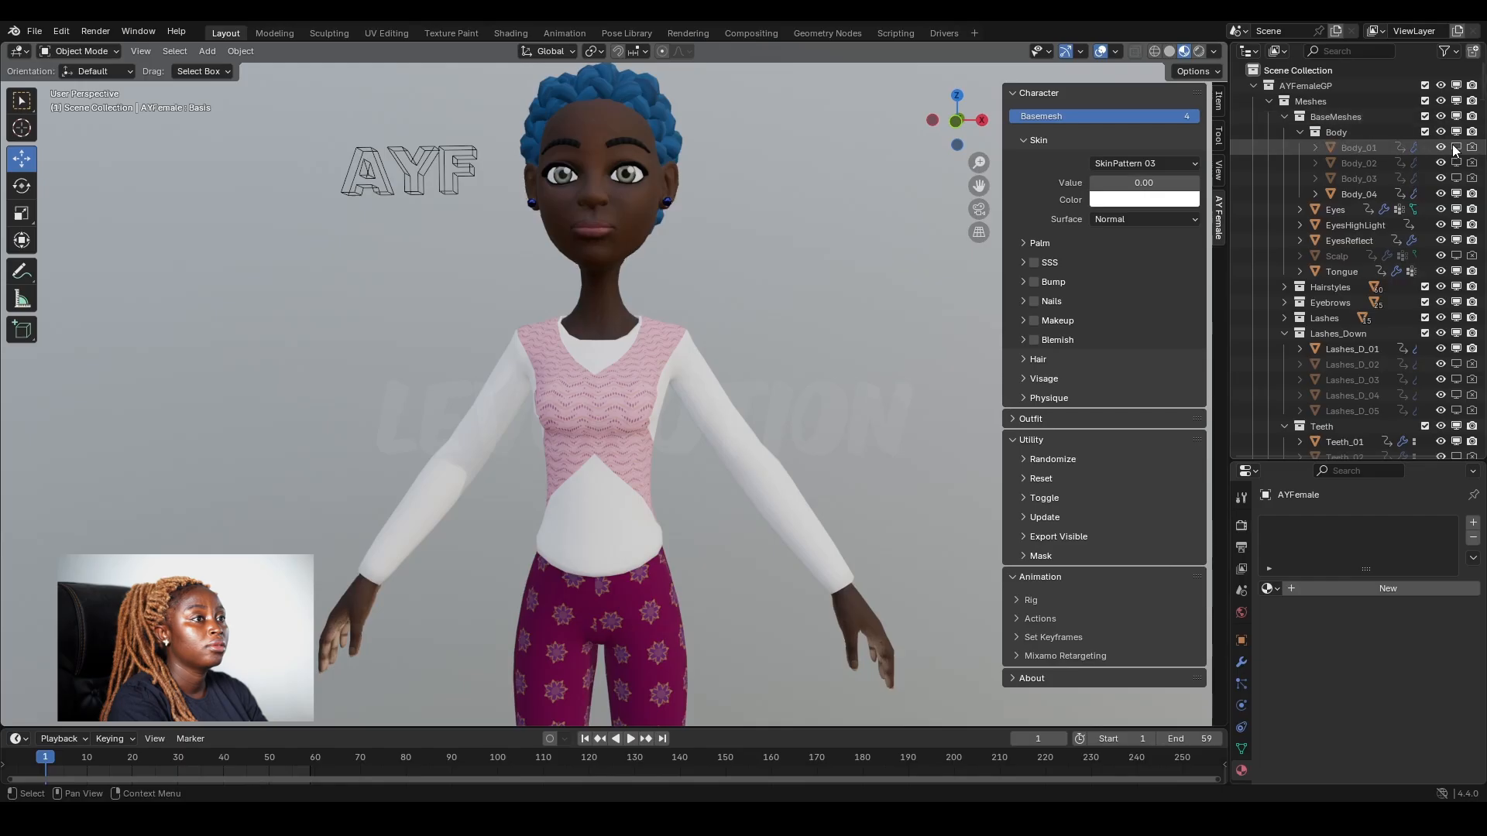
{"action": "left_click", "coordinate": [1254, 85]}
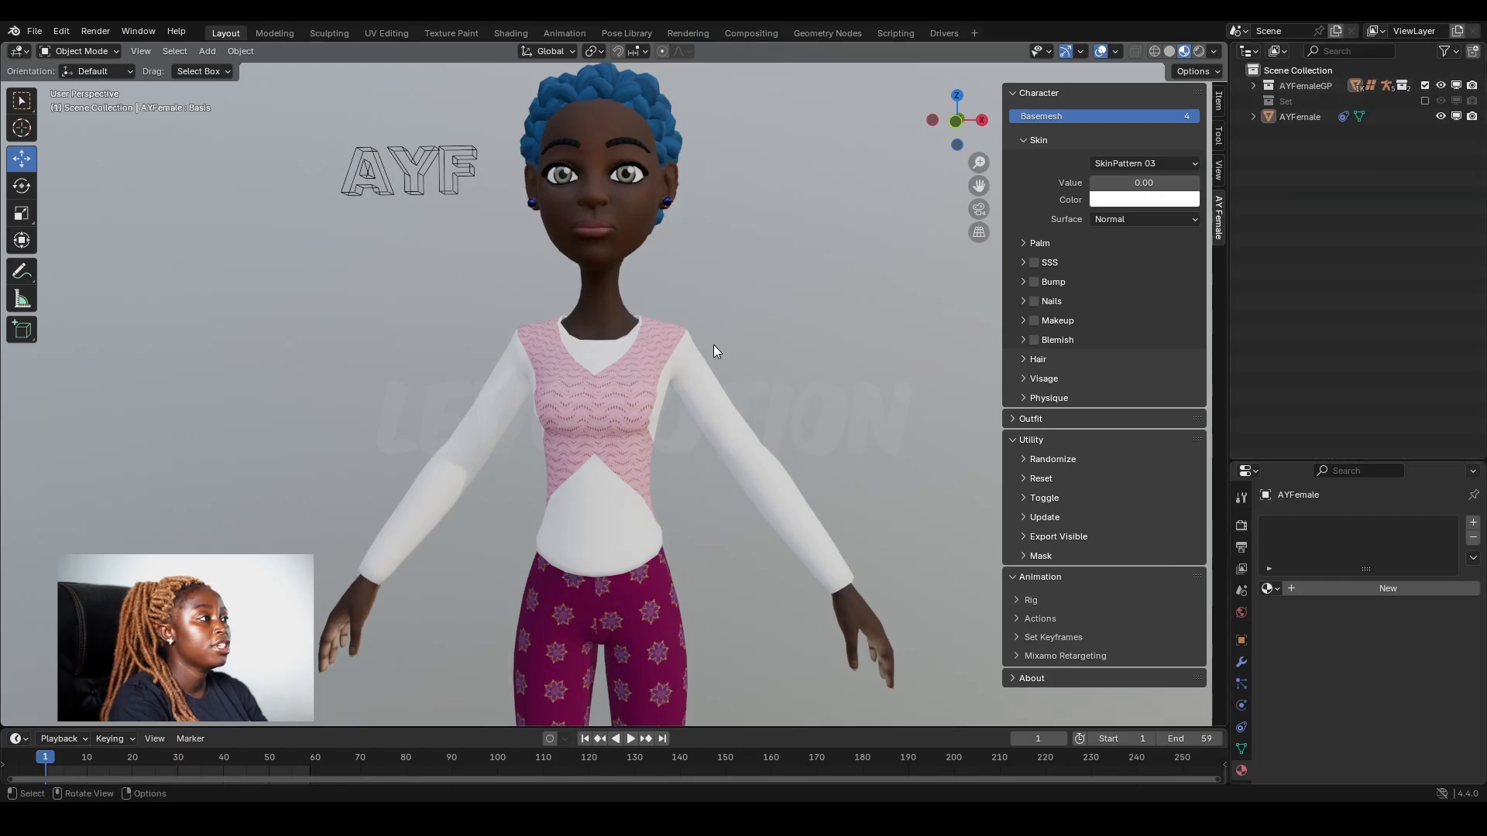
Try SkinPattern 04 and SkinPattern 05 on the character's skin
{"action": "left_click", "coordinate": [1159, 163]}
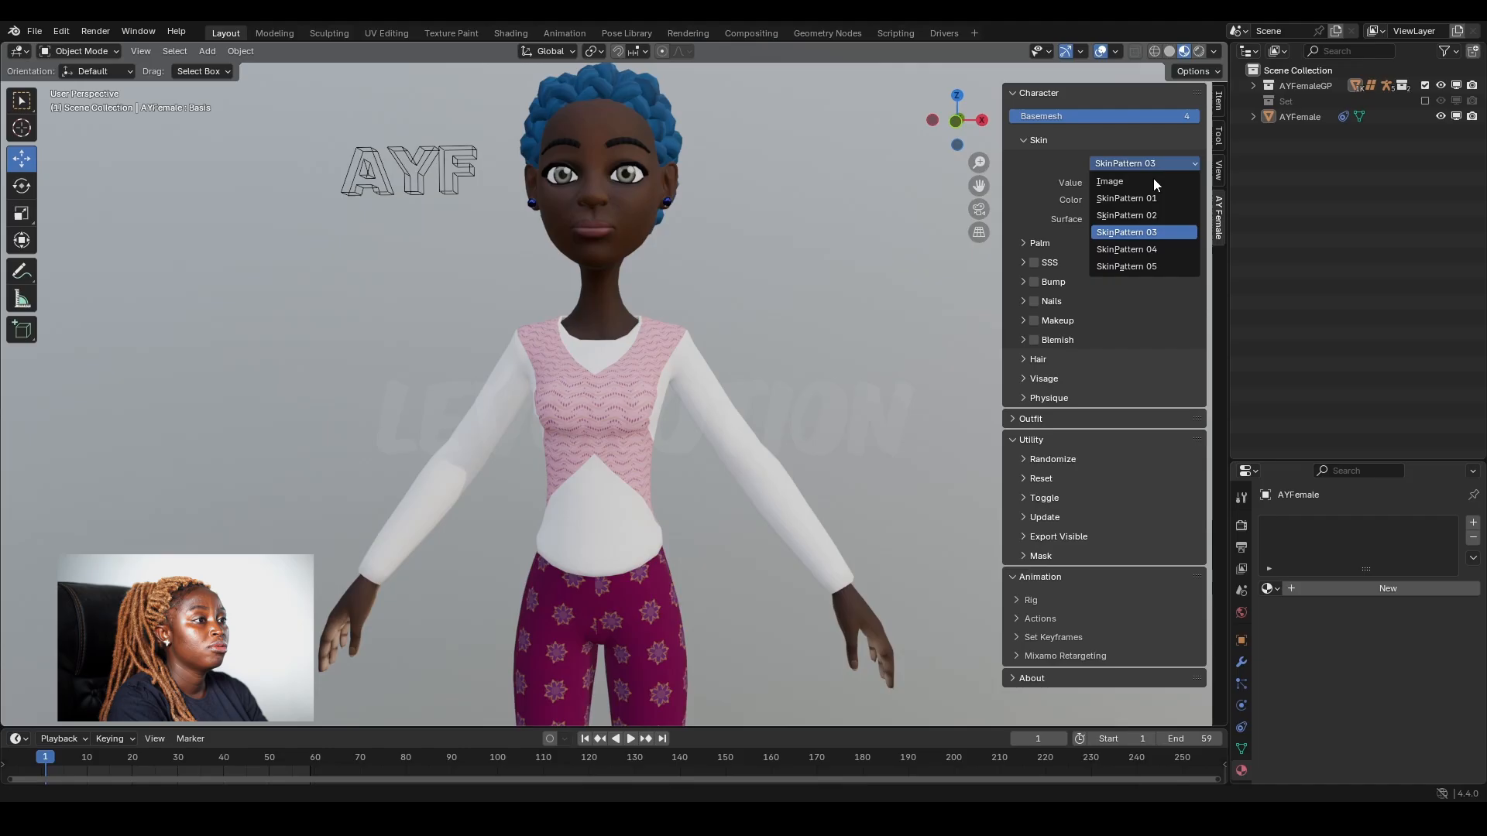
{"action": "left_click", "coordinate": [1146, 249]}
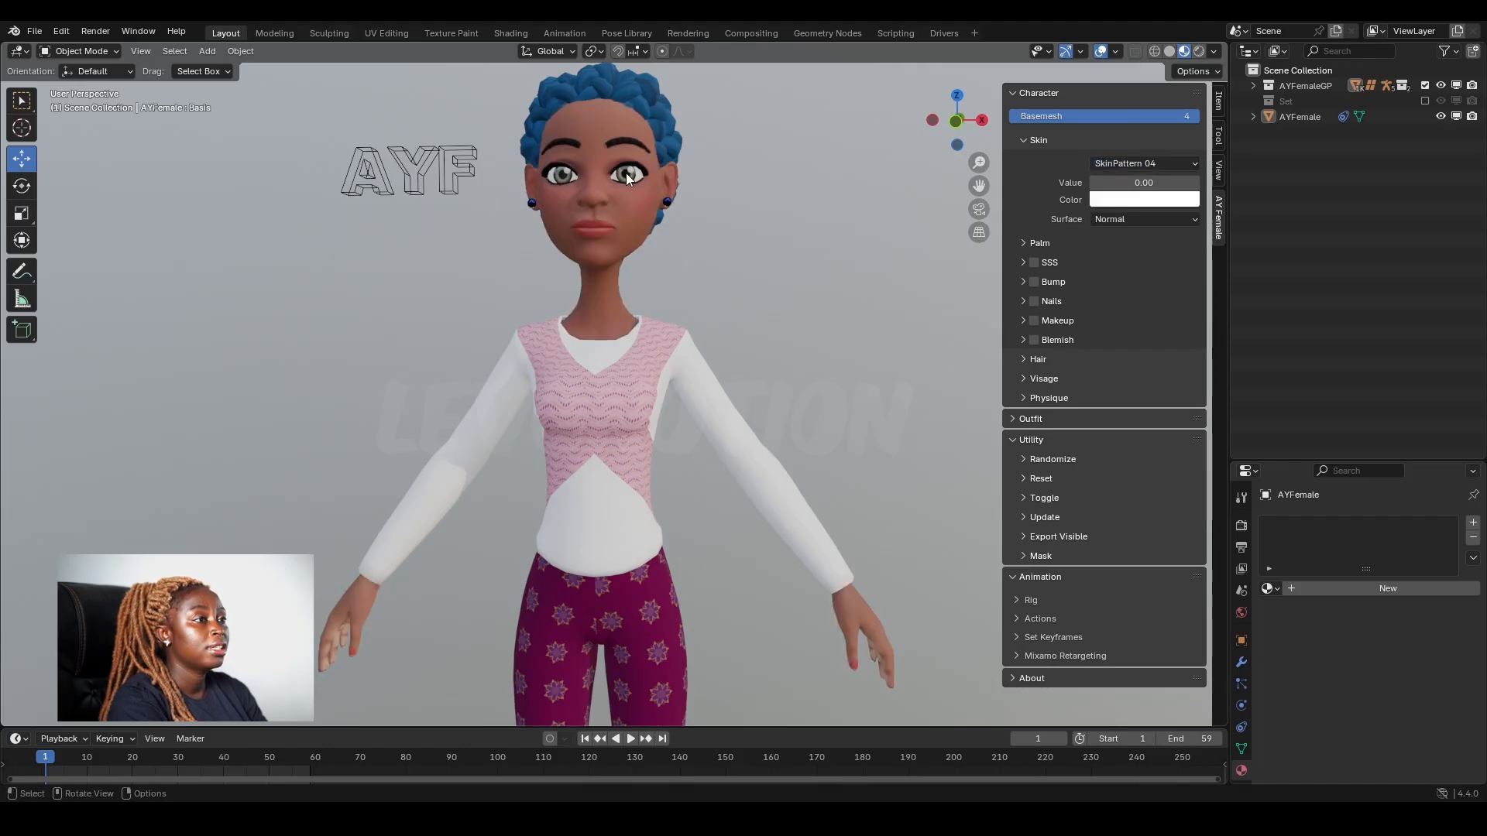
{"action": "left_click", "coordinate": [1147, 166]}
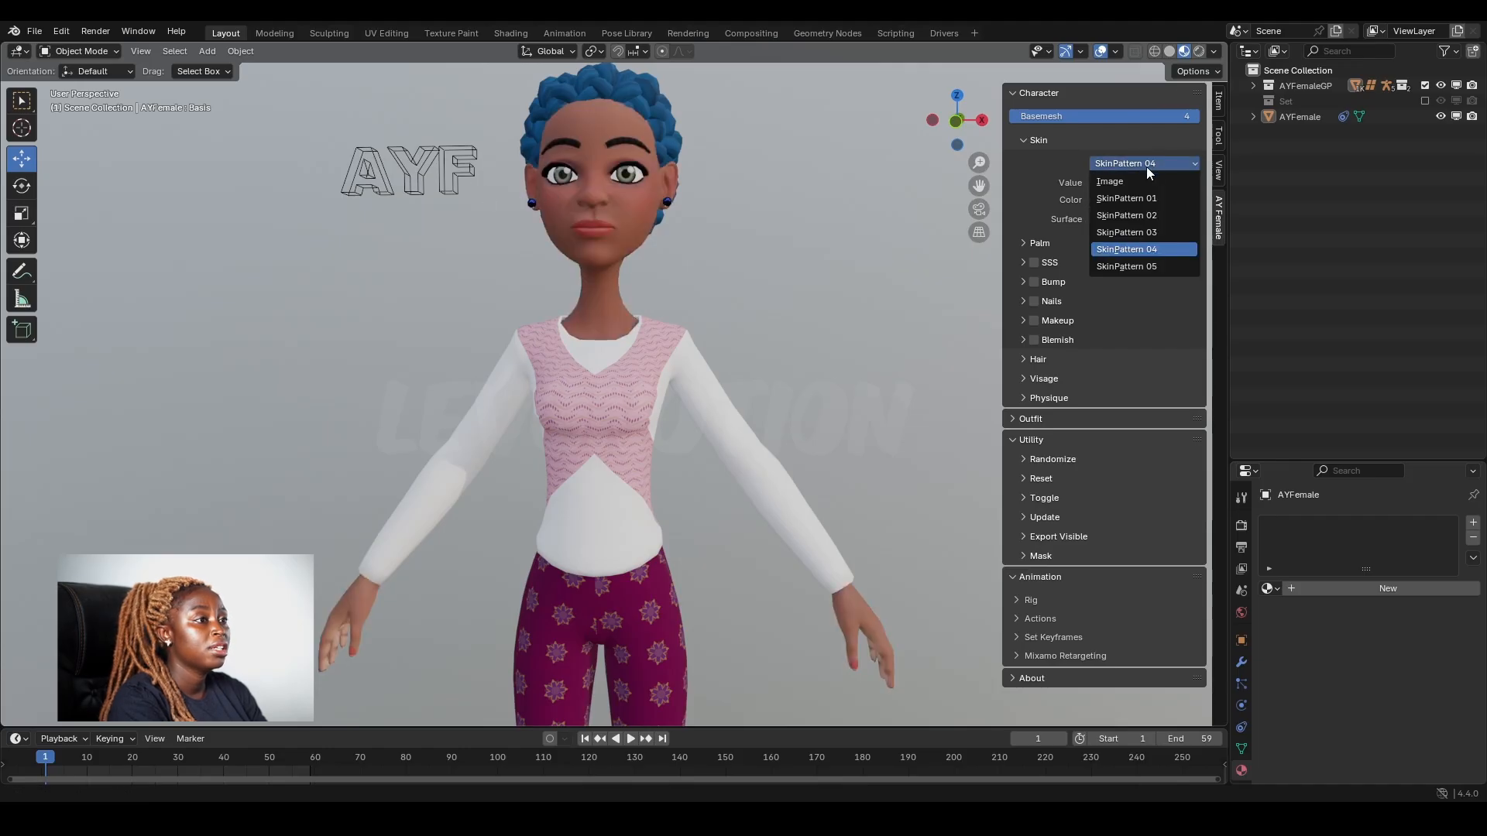
{"action": "left_click", "coordinate": [1126, 267]}
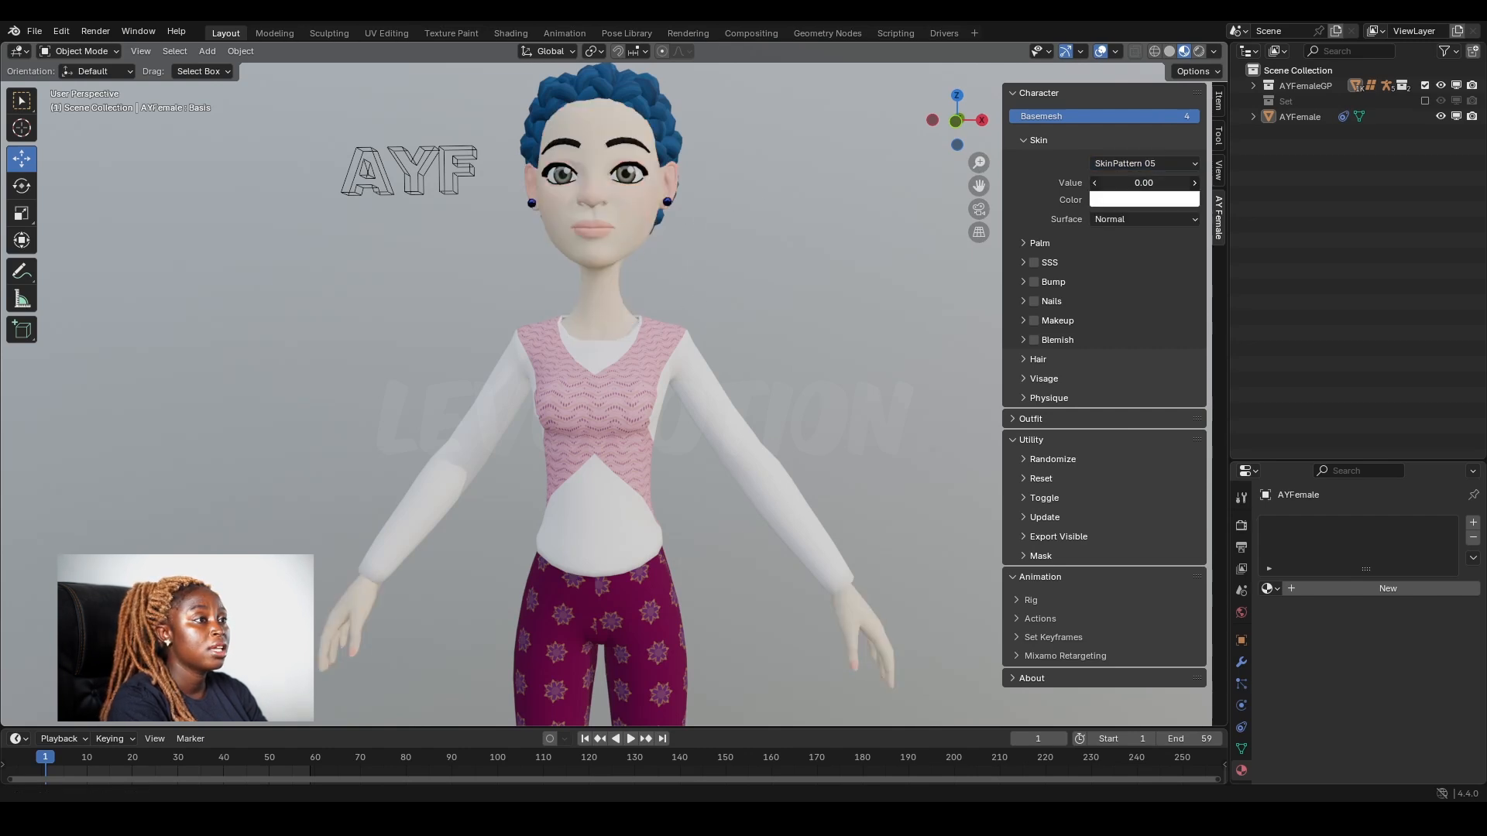
Set the skin Value to 0.45, switch the viewport to rendered shading, and raise the Value to 10
{"action": "left_click_drag", "start_coordinate": [1112, 182], "coordinate": [1127, 179]}
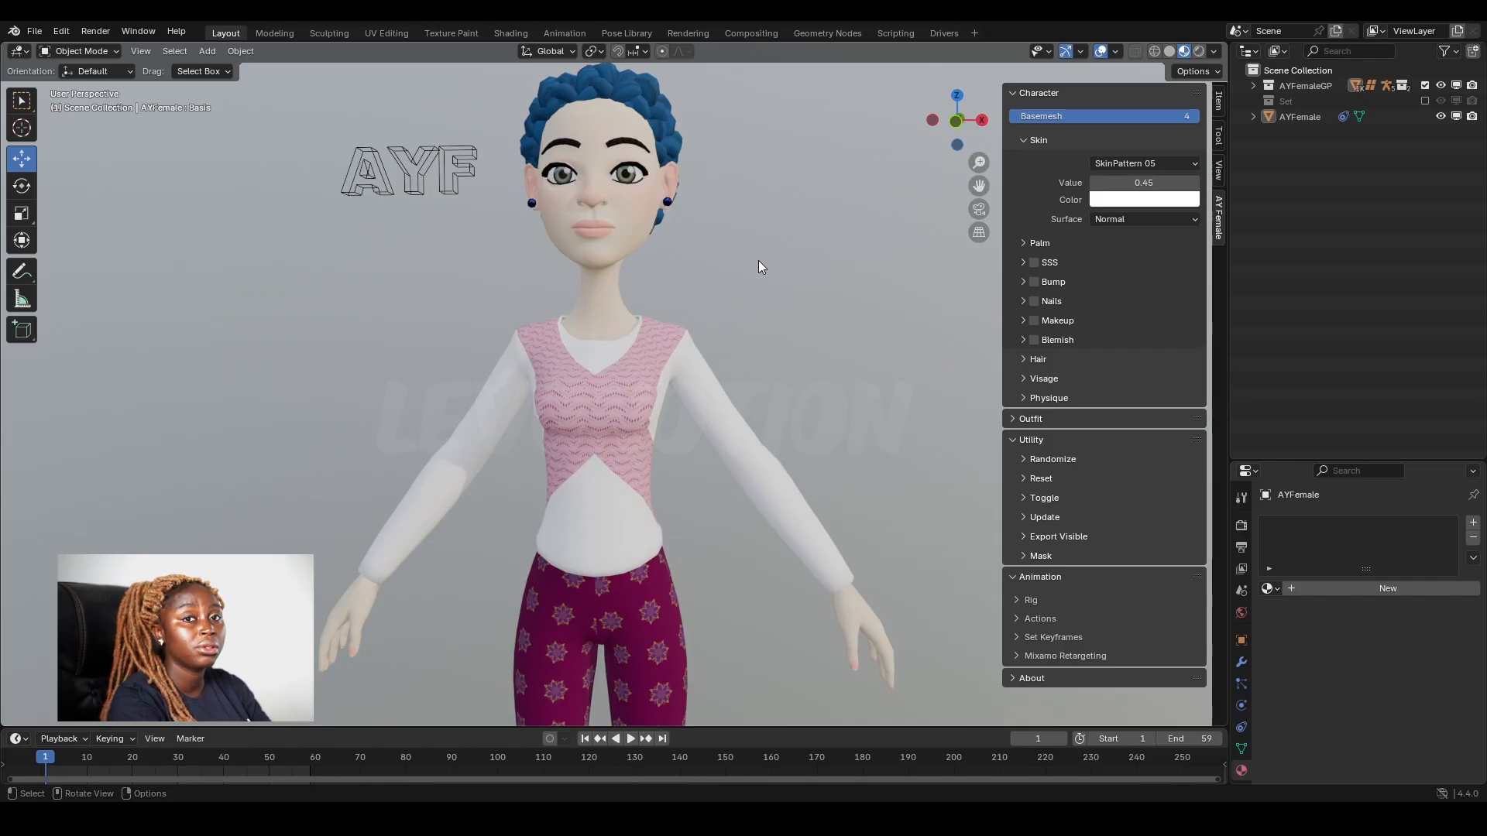
{"action": "left_click", "coordinate": [1199, 52]}
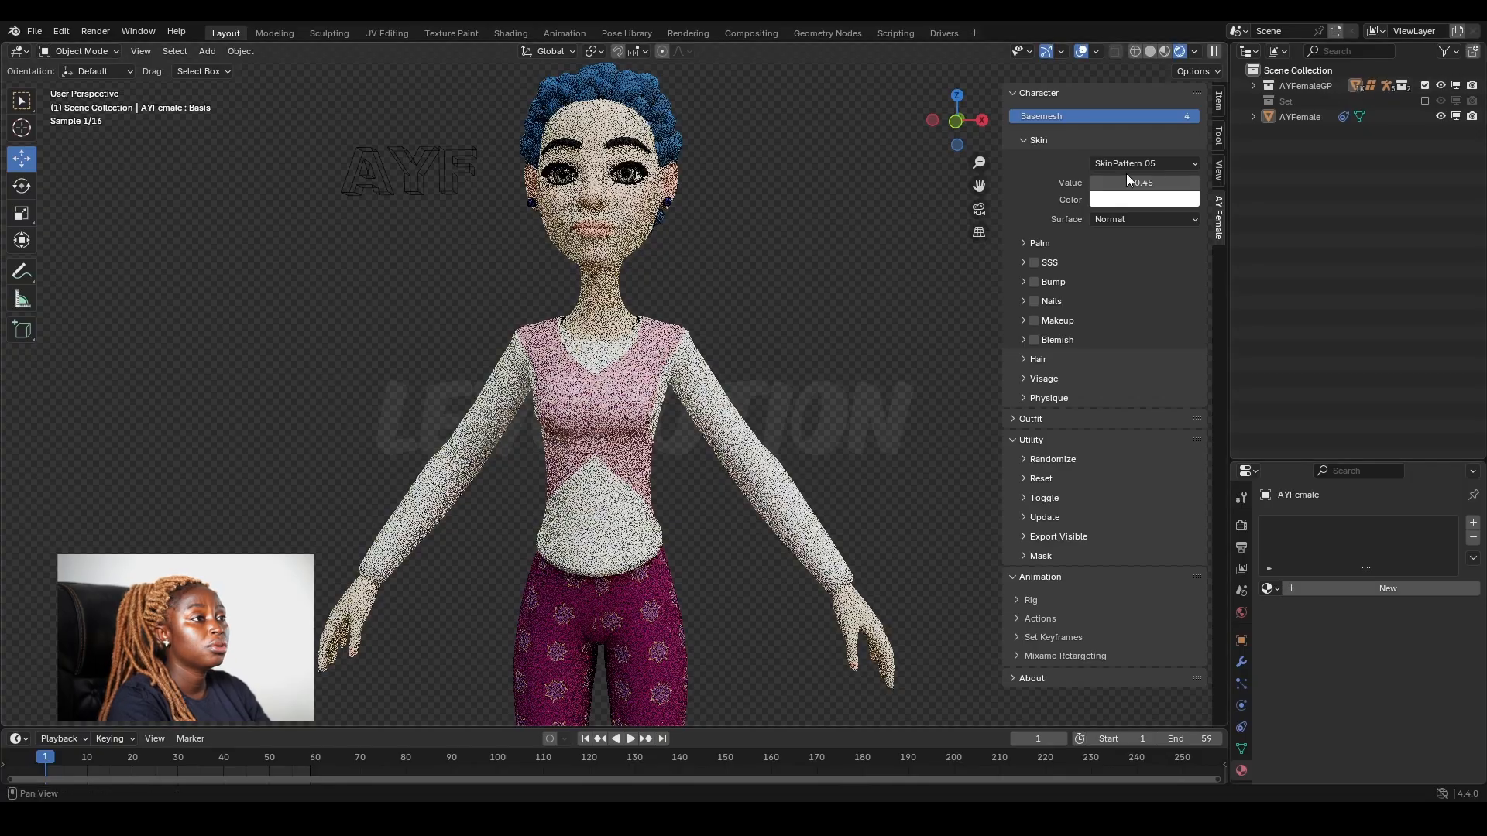
{"action": "left_click_drag", "start_coordinate": [1175, 183], "coordinate": [1285, 183]}
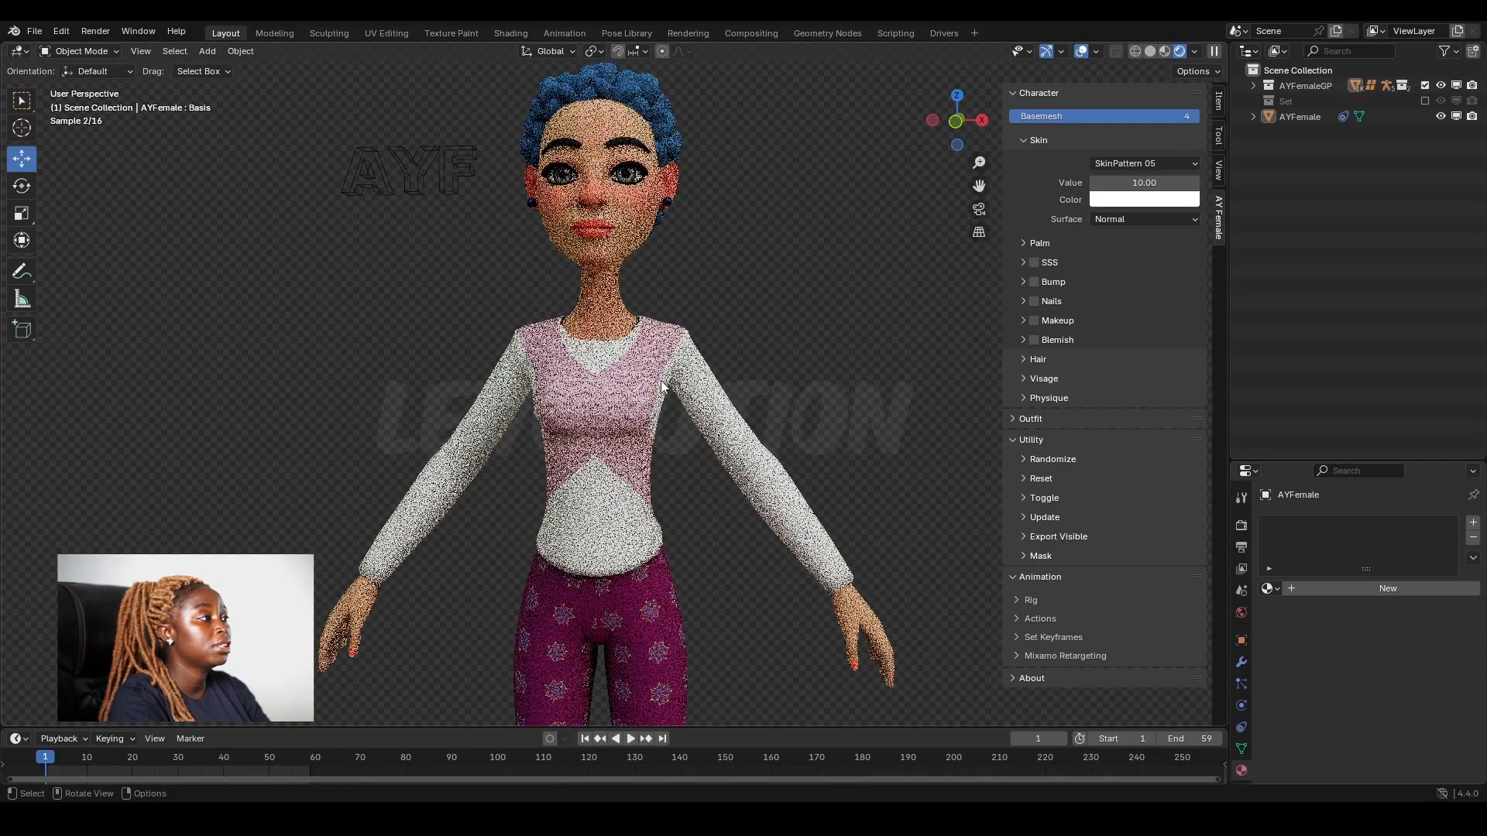
{"action": "scroll", "coordinate": [626, 350], "scroll_direction": "down", "scroll_amount": 2}
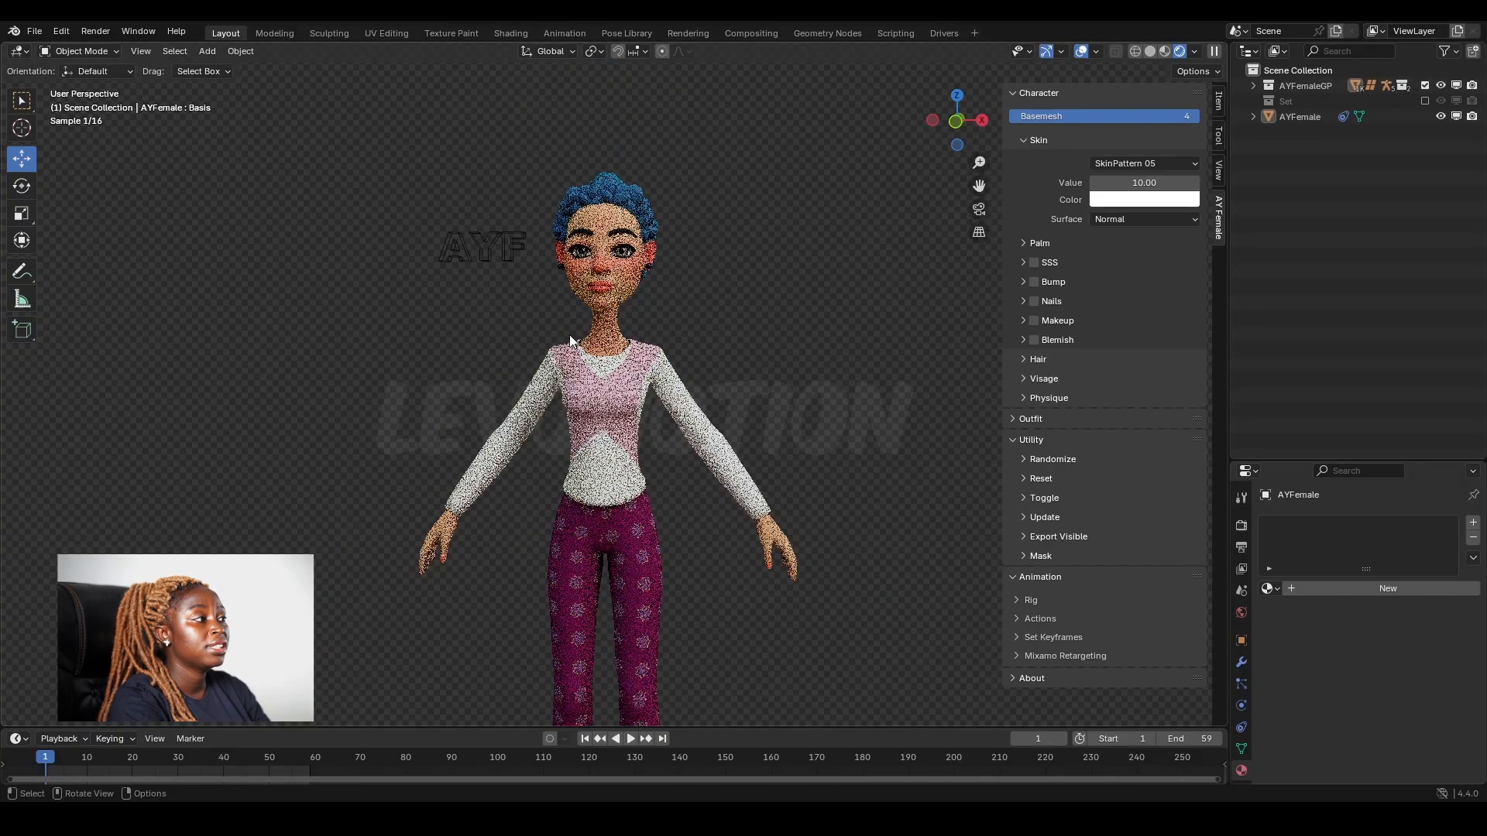
Compare the SkinPattern 05 tone at a Value of -10, ending with the Value set back to 10
{"action": "left_click", "coordinate": [1131, 164]}
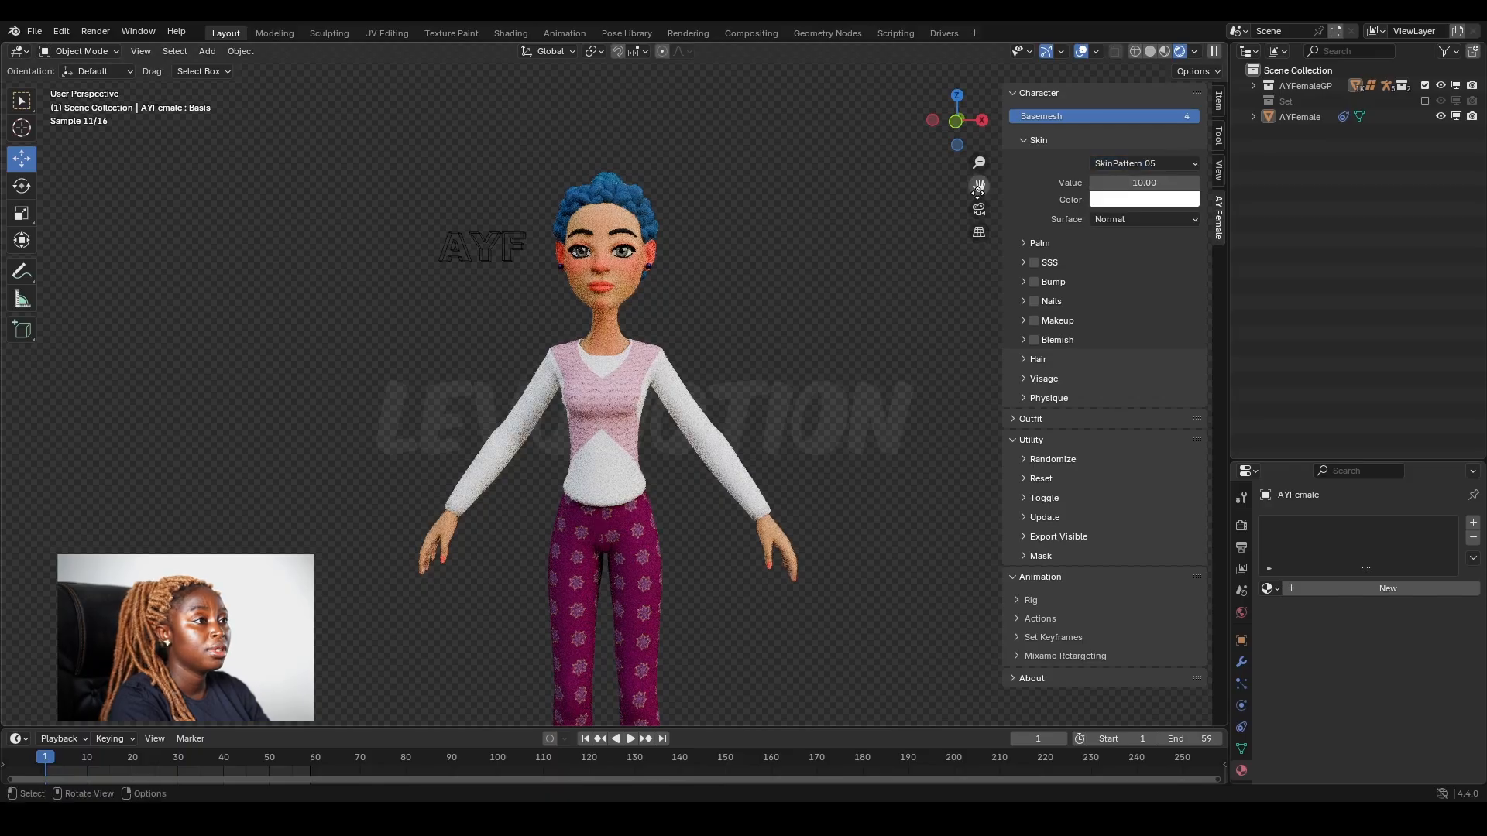
{"action": "left_click_drag", "start_coordinate": [1154, 183], "coordinate": [1007, 183]}
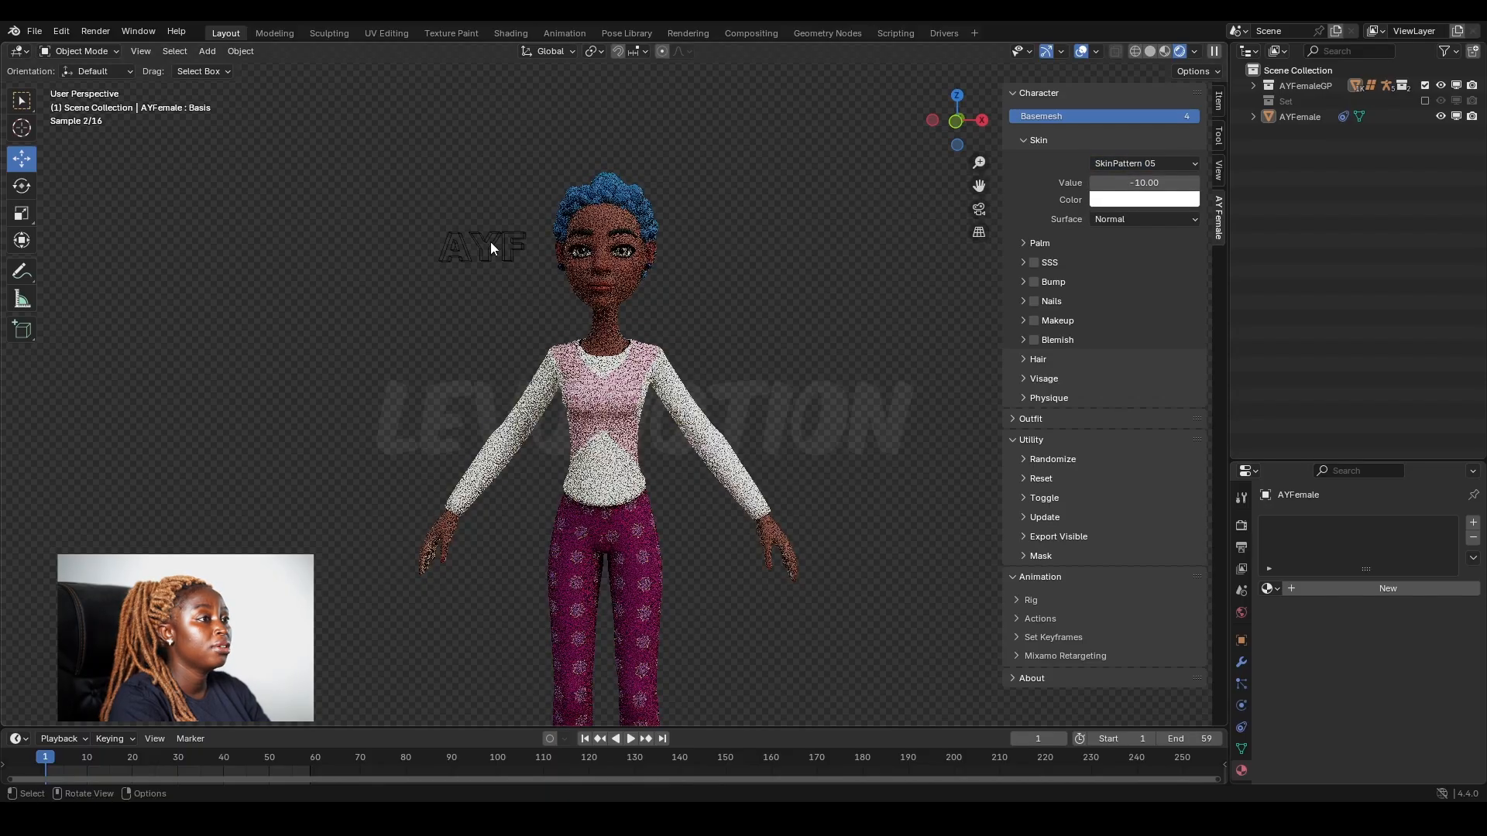
{"action": "scroll", "coordinate": [612, 295], "scroll_direction": "up", "scroll_amount": 2}
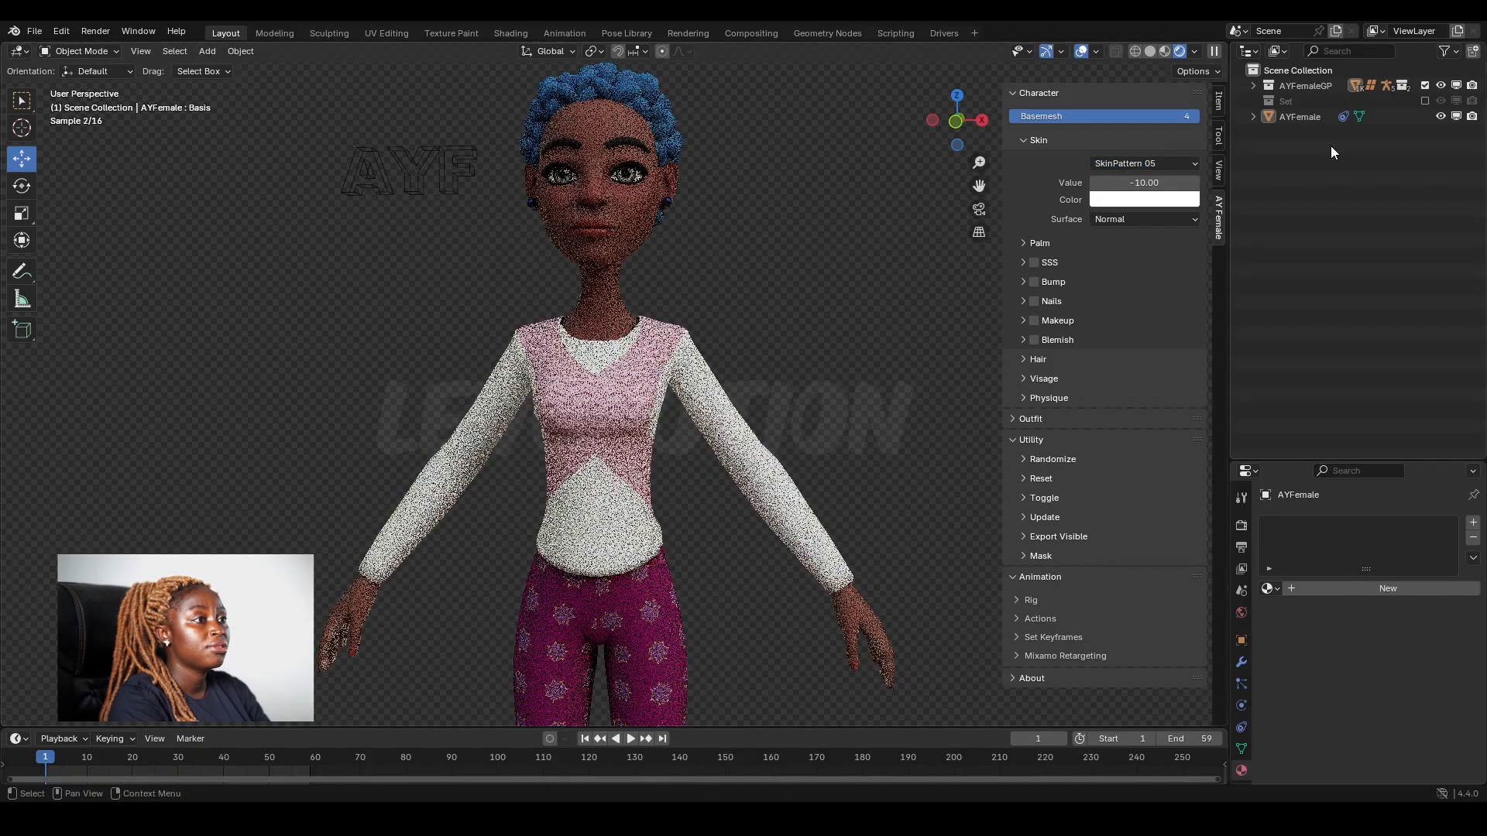
{"action": "left_click_drag", "start_coordinate": [1125, 183], "coordinate": [1246, 183]}
Switch the skin to SkinPattern 03 and test its Value at -10, ending with it set to 10
{"action": "left_click", "coordinate": [1165, 163]}
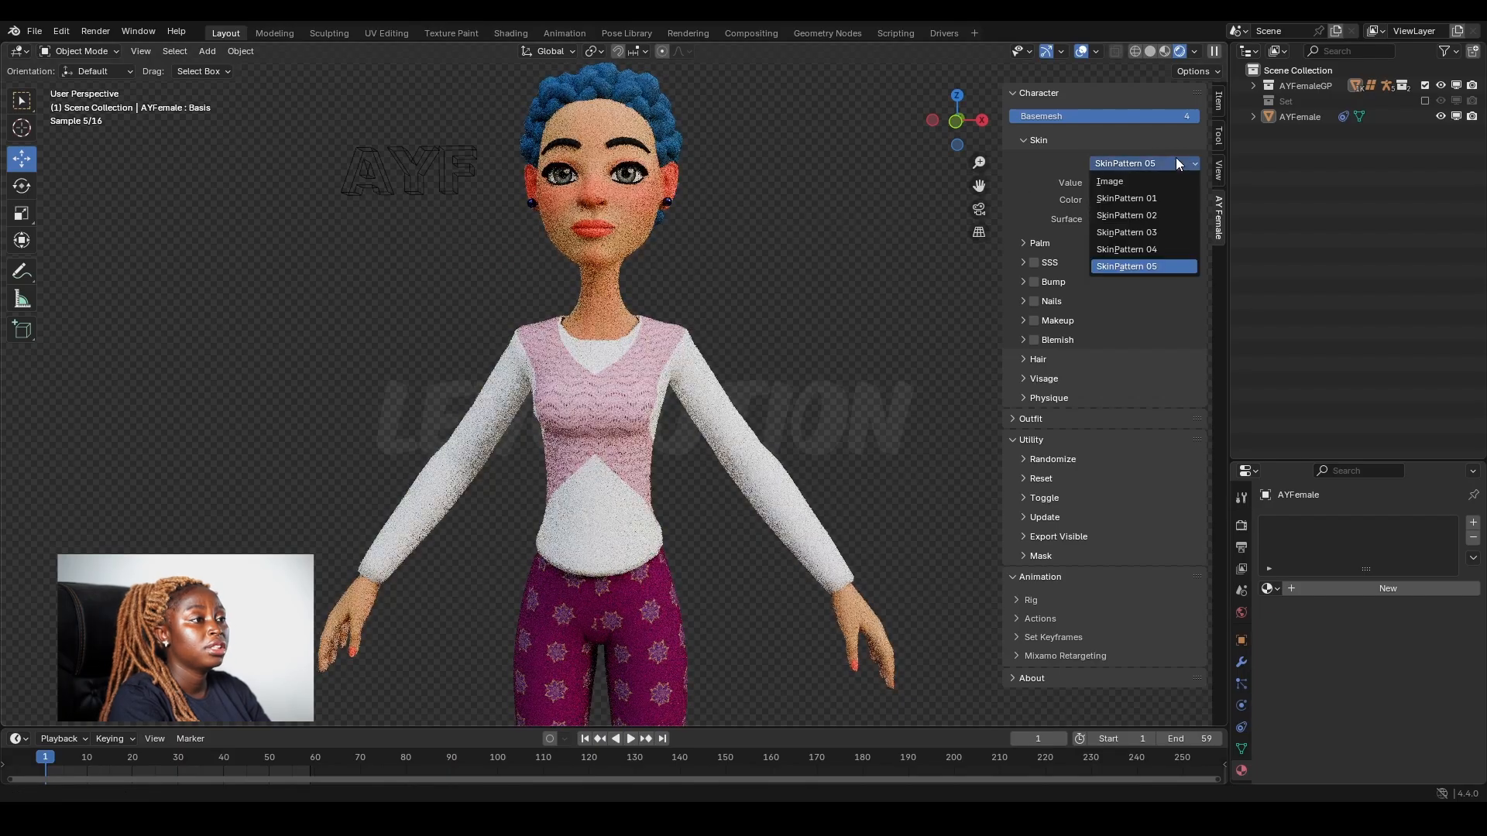
{"action": "left_click", "coordinate": [1145, 232]}
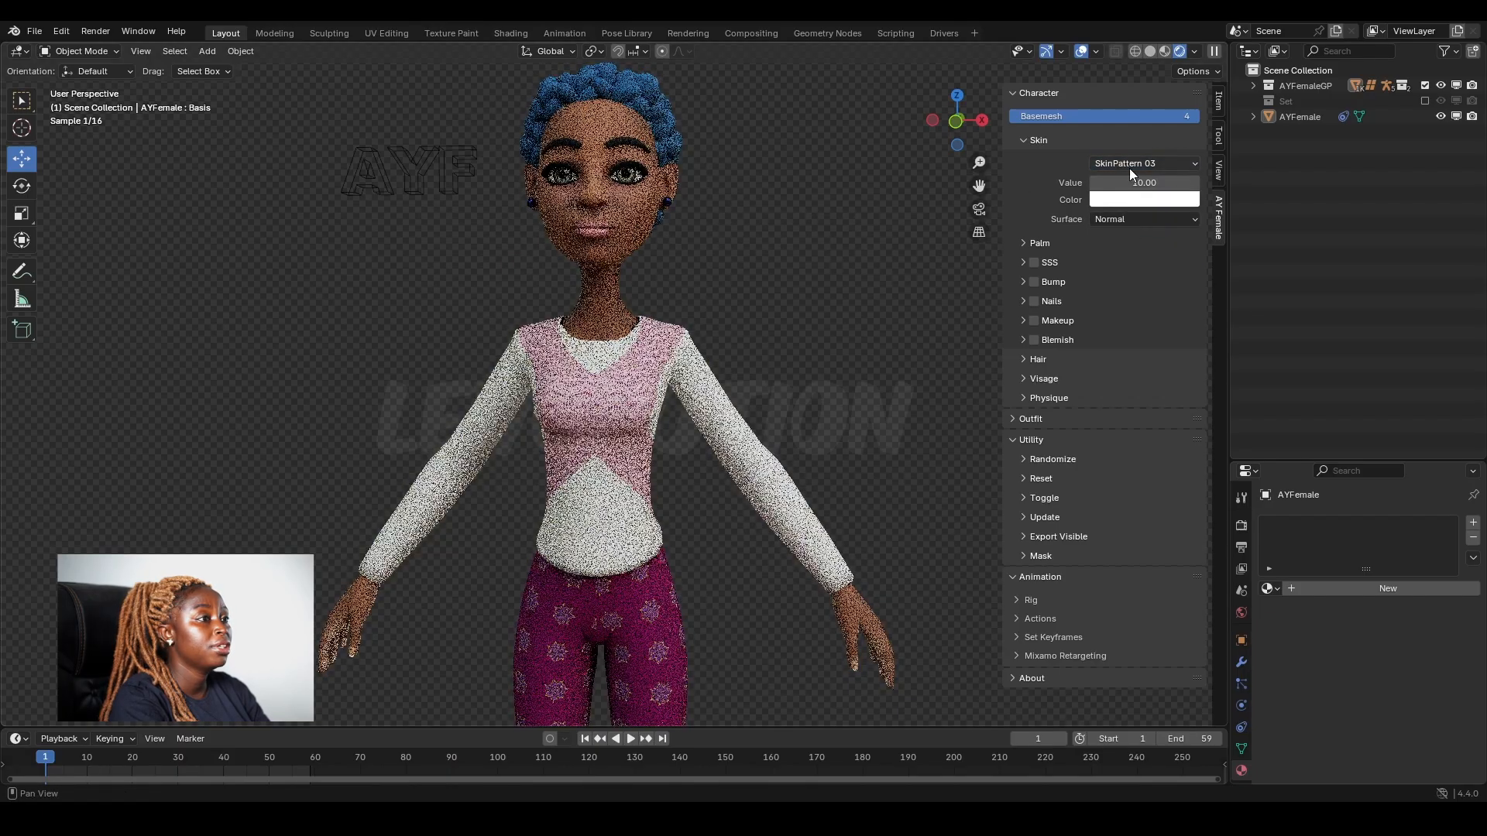
{"action": "left_click_drag", "start_coordinate": [1140, 182], "coordinate": [1029, 202]}
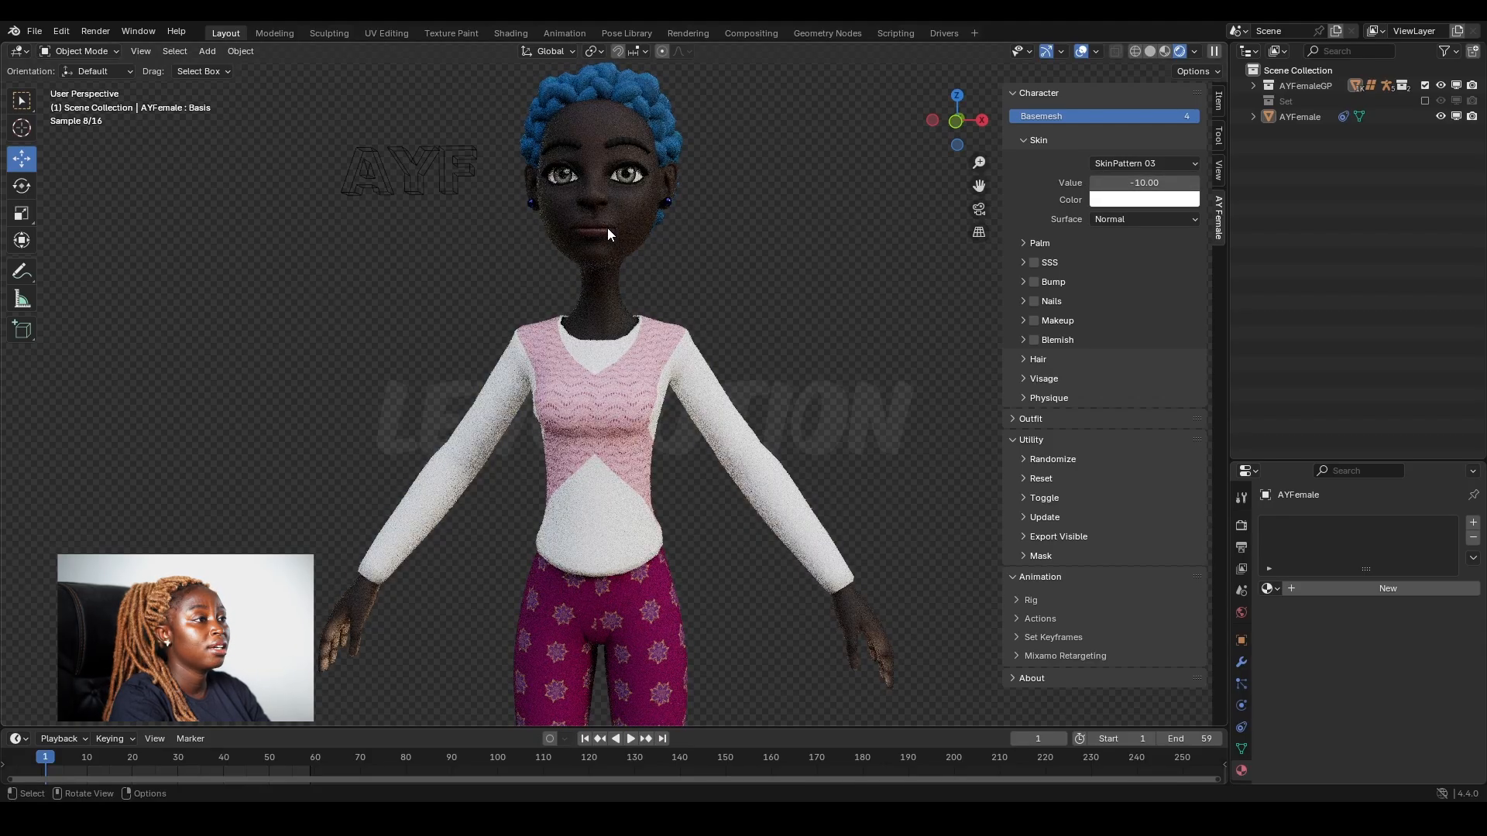
{"action": "left_click_drag", "start_coordinate": [1146, 184], "coordinate": [1378, 184]}
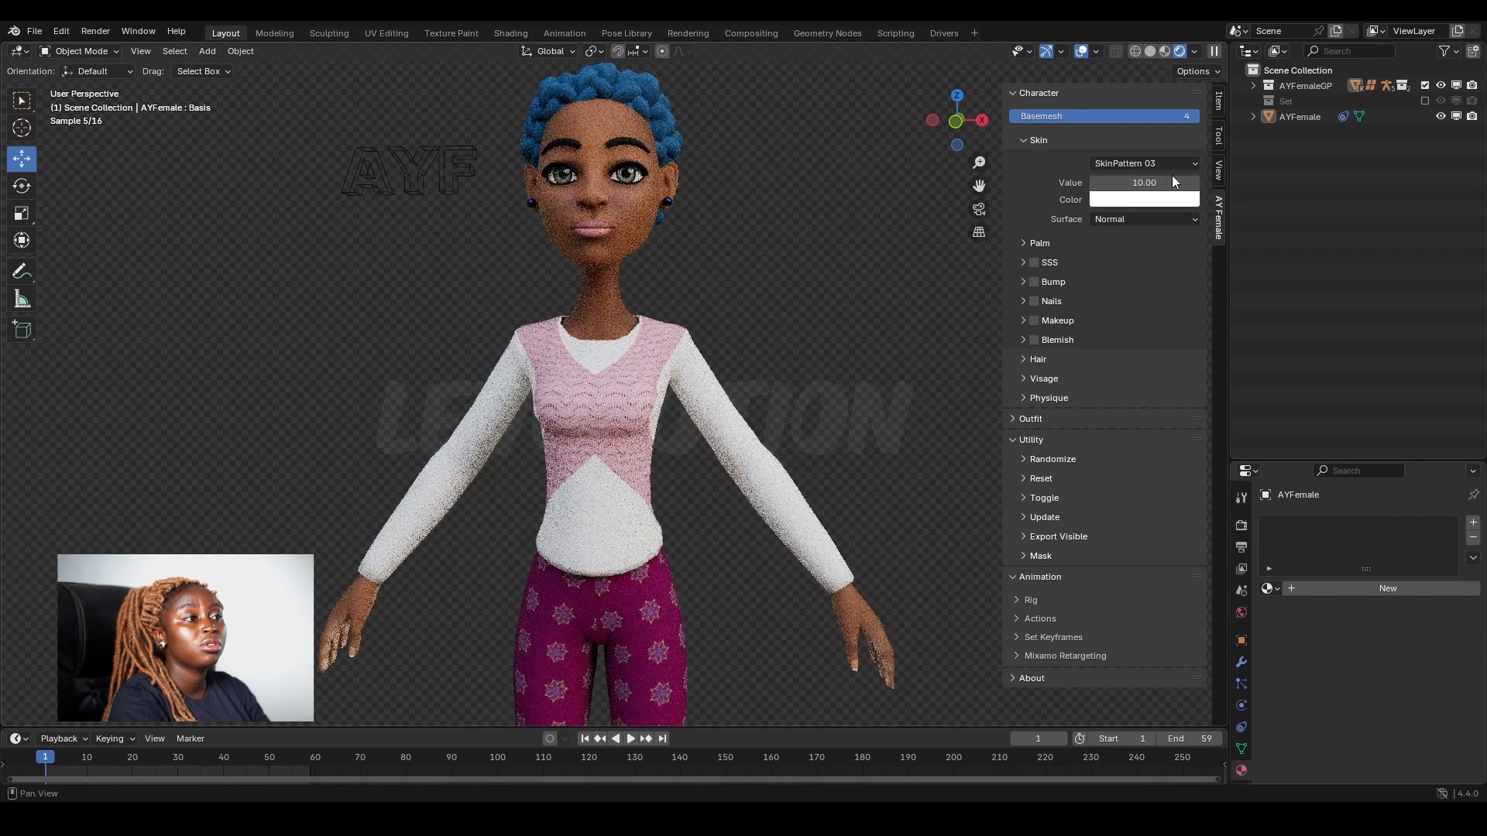
Tint the SkinPattern 03 color light blue #67BCFF, and change the tint to light orange #FFBC78
{"action": "left_click", "coordinate": [1111, 219]}
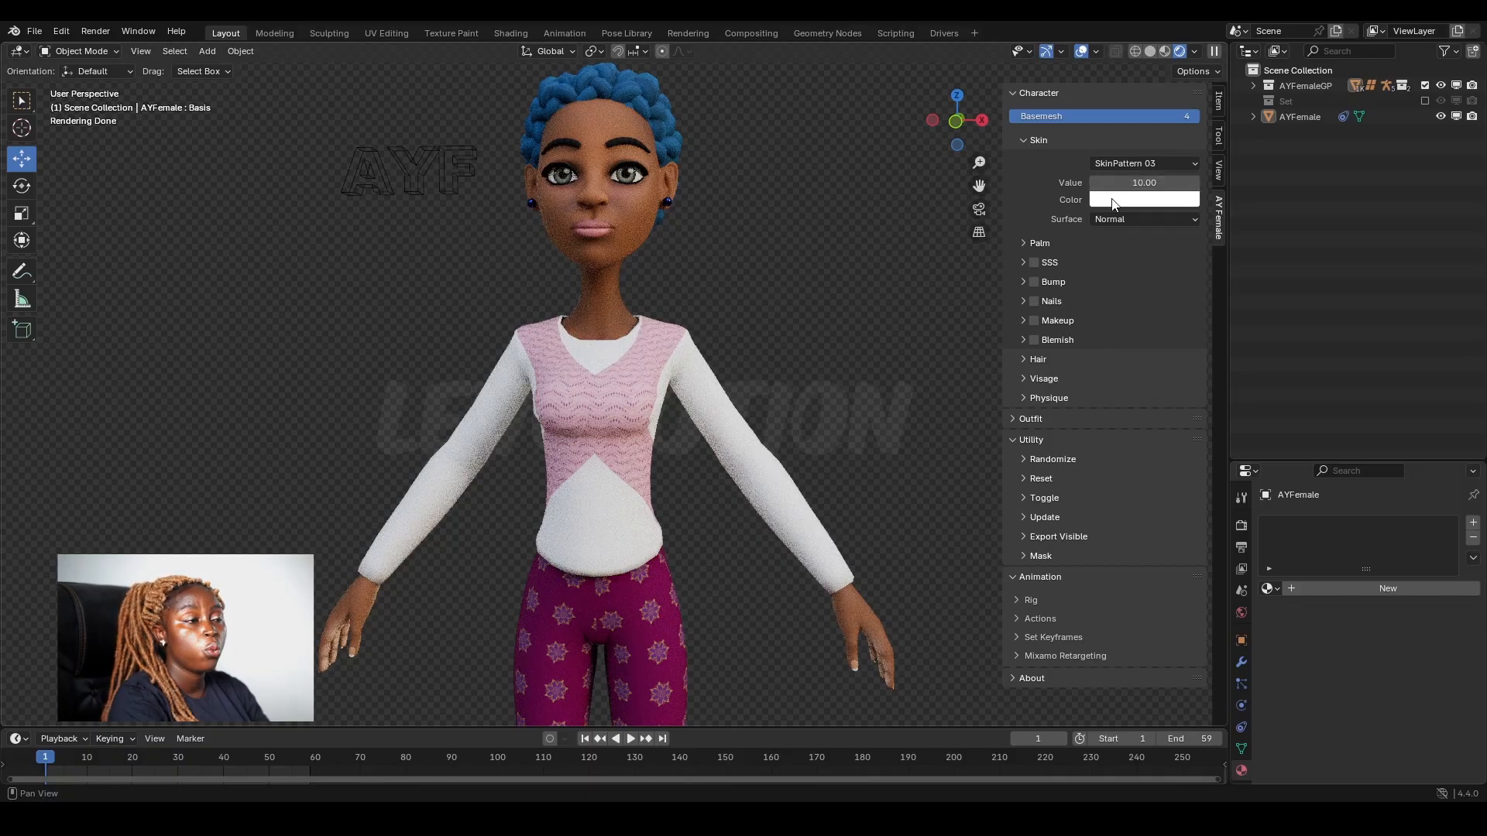
{"action": "left_click", "coordinate": [1112, 201]}
{"action": "left_click", "coordinate": [1174, 243]}
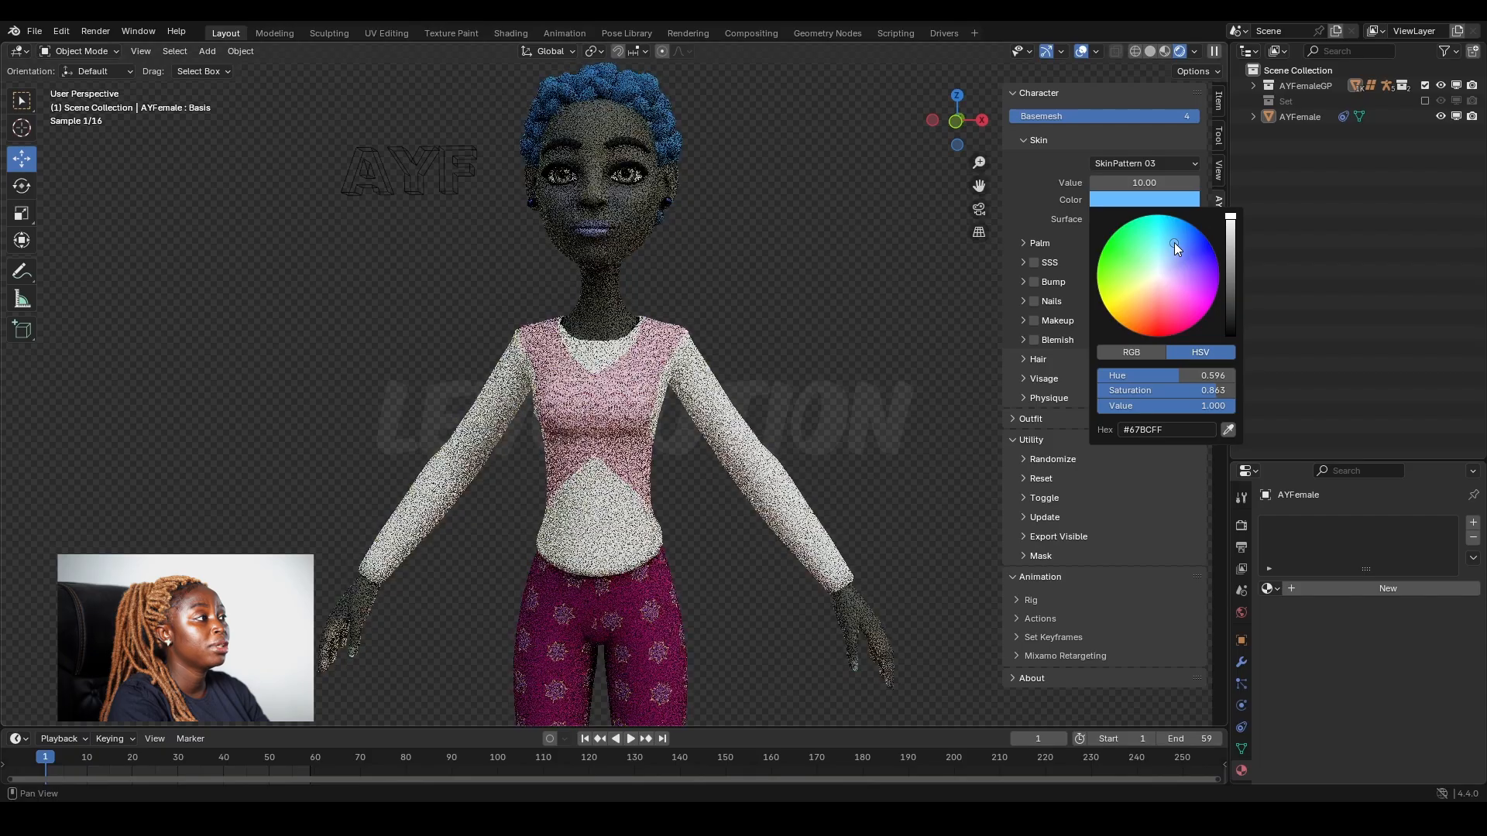
{"action": "left_click", "coordinate": [1141, 304]}
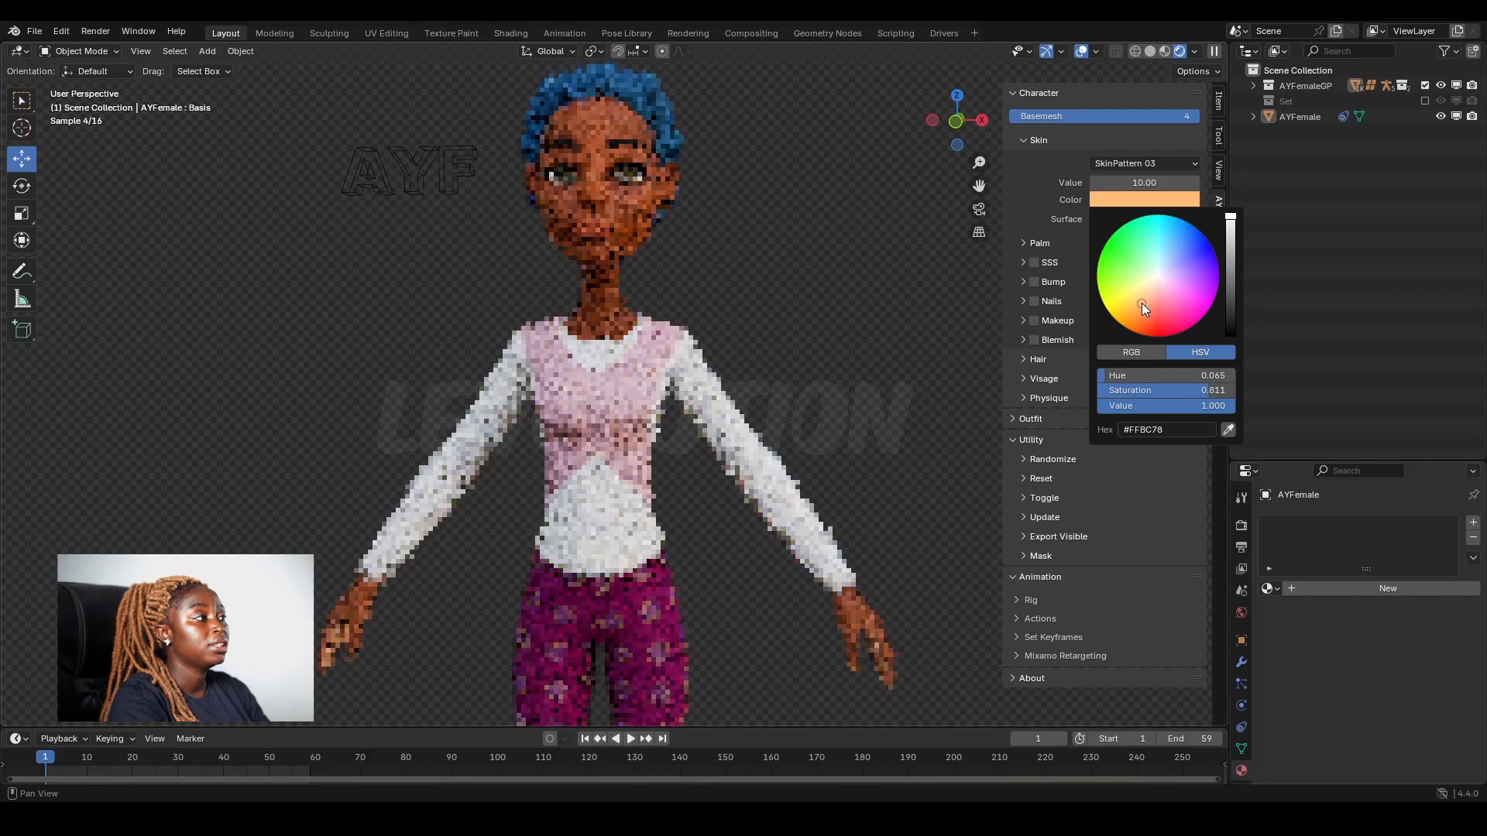
Tint the SkinPattern 03 color pink, and switch the skin to SkinPattern 01
{"action": "left_click", "coordinate": [1173, 295]}
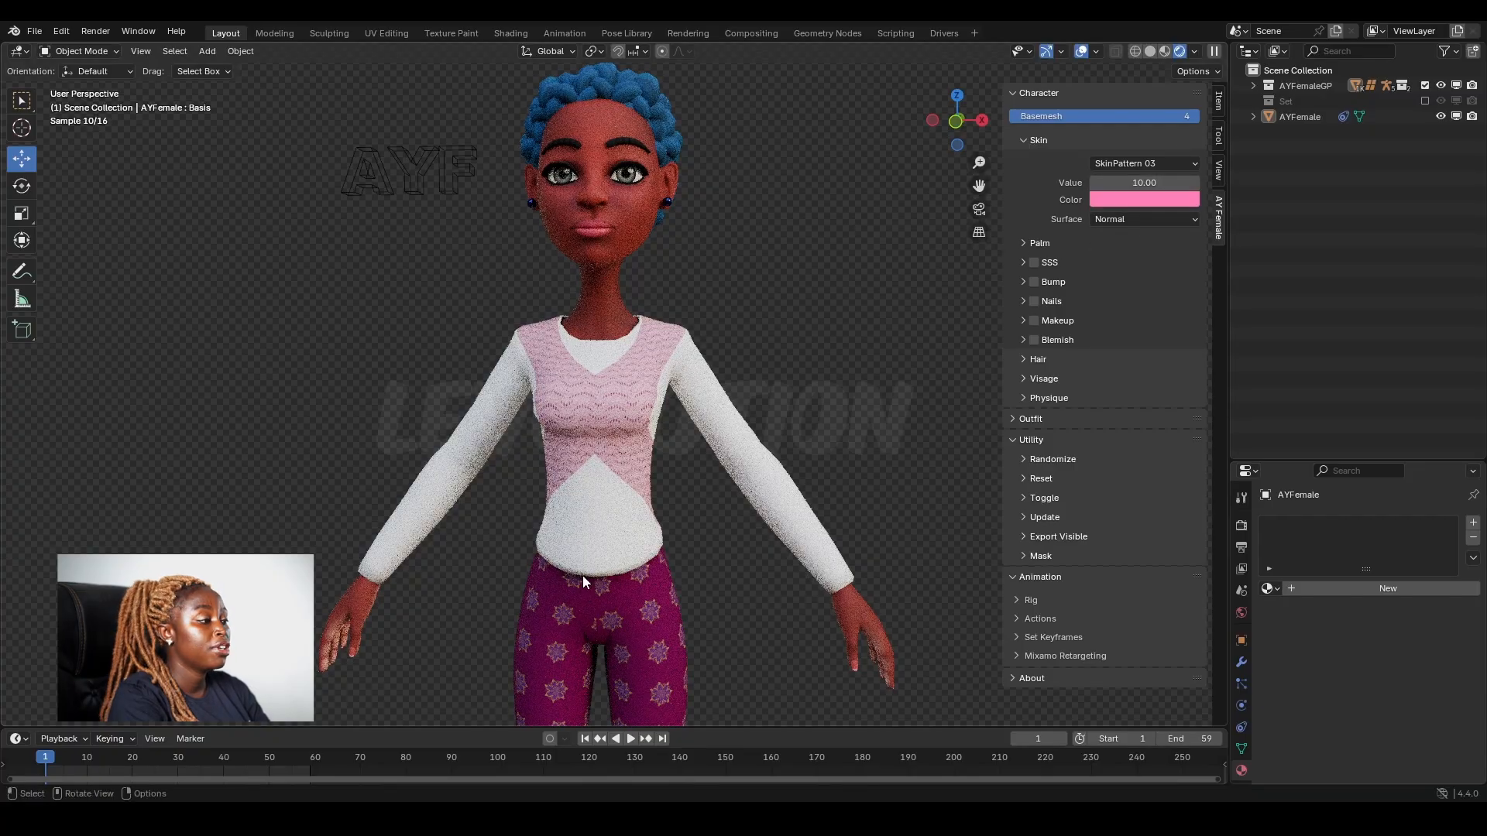
{"action": "middle_click_drag", "start_coordinate": [582, 575], "coordinate": [615, 344], "text": "shift"}
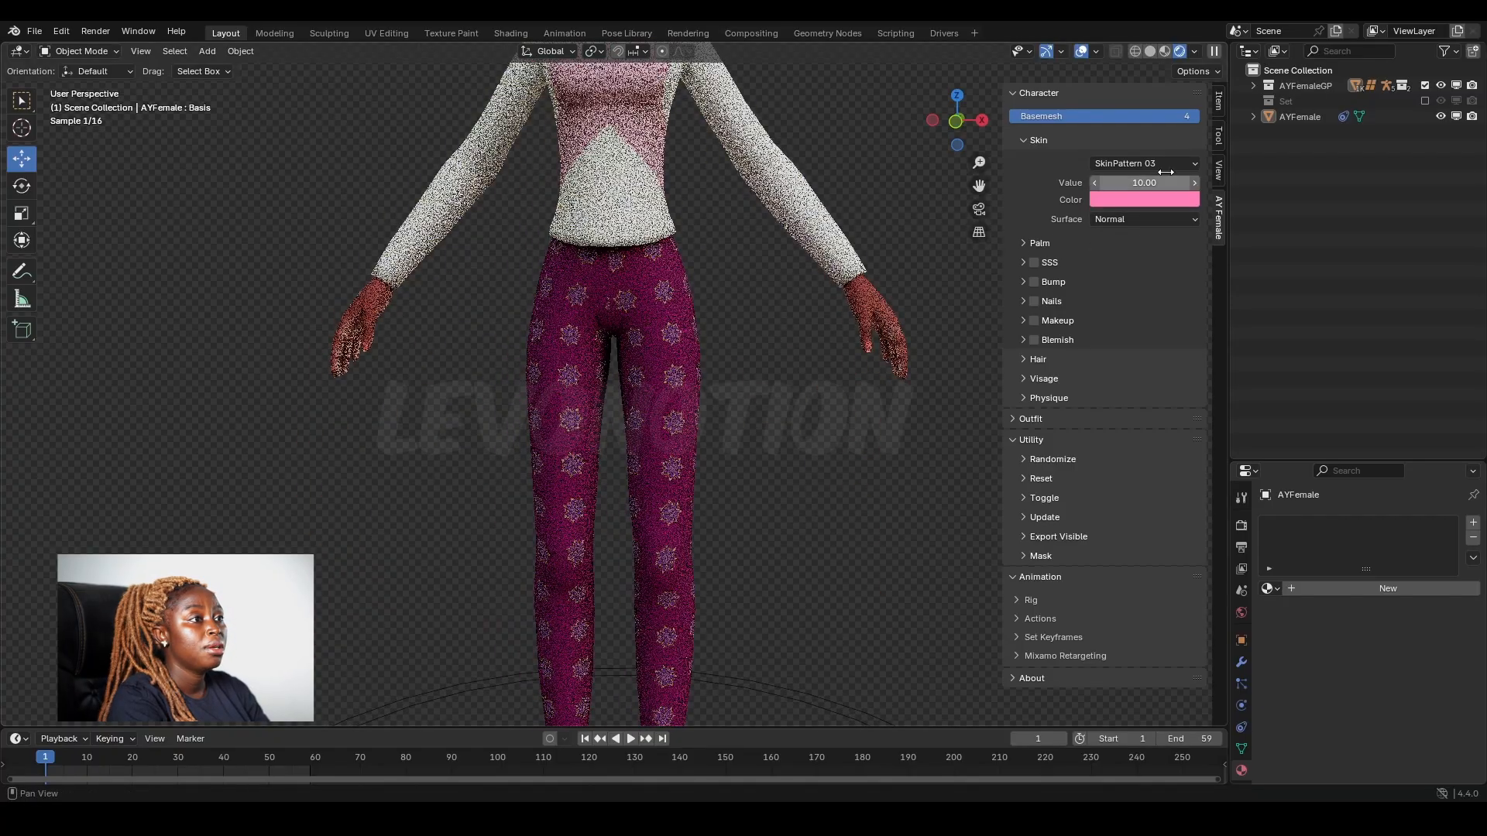
{"action": "left_click", "coordinate": [1138, 163]}
{"action": "left_click", "coordinate": [1130, 201]}
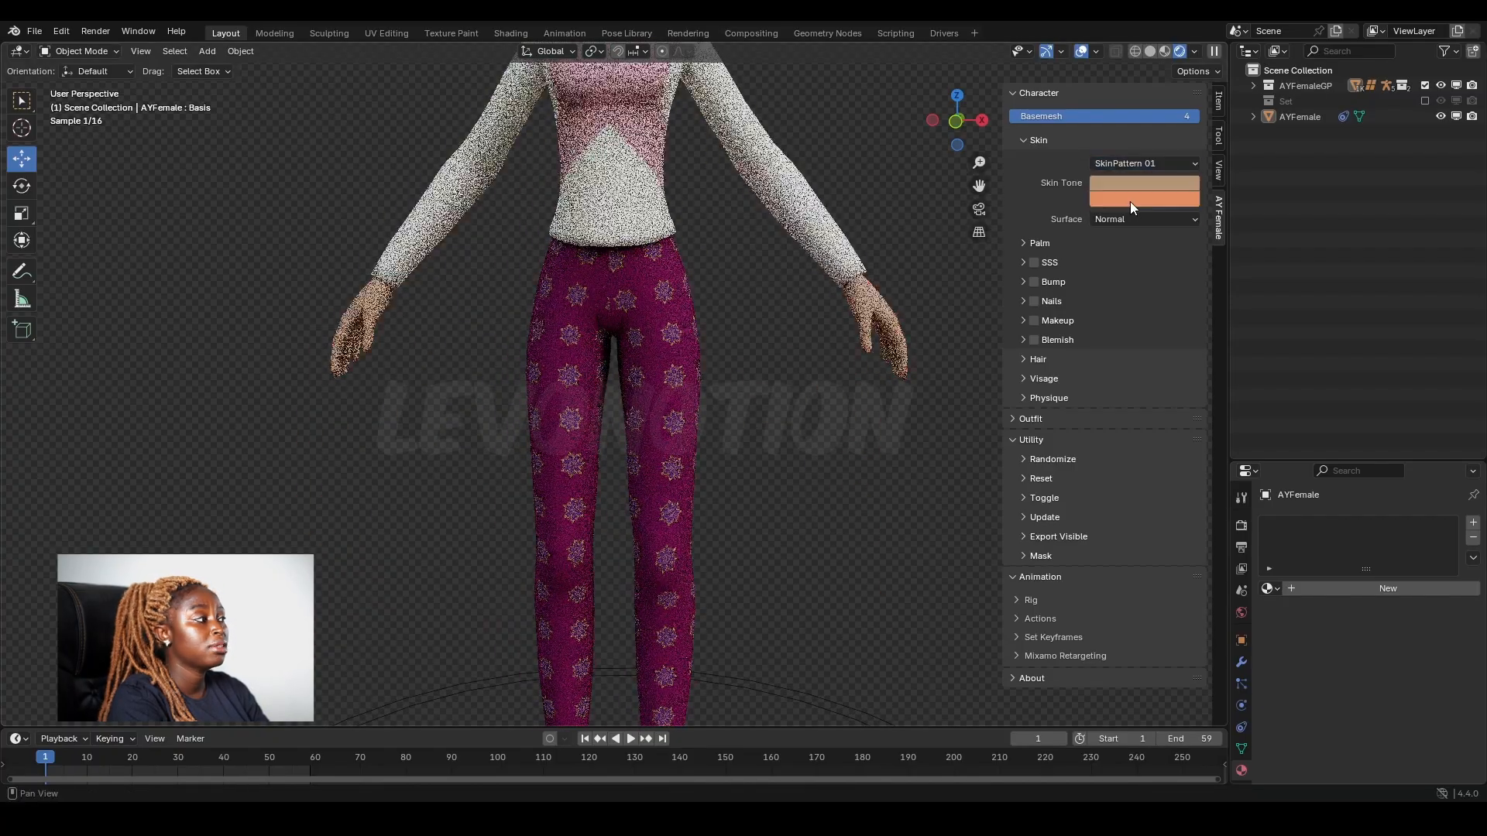
Set the palm Blend to 10 and the Palm Color to red-orange #FF6250
{"action": "middle_click_drag", "start_coordinate": [424, 380], "coordinate": [94, 462]}
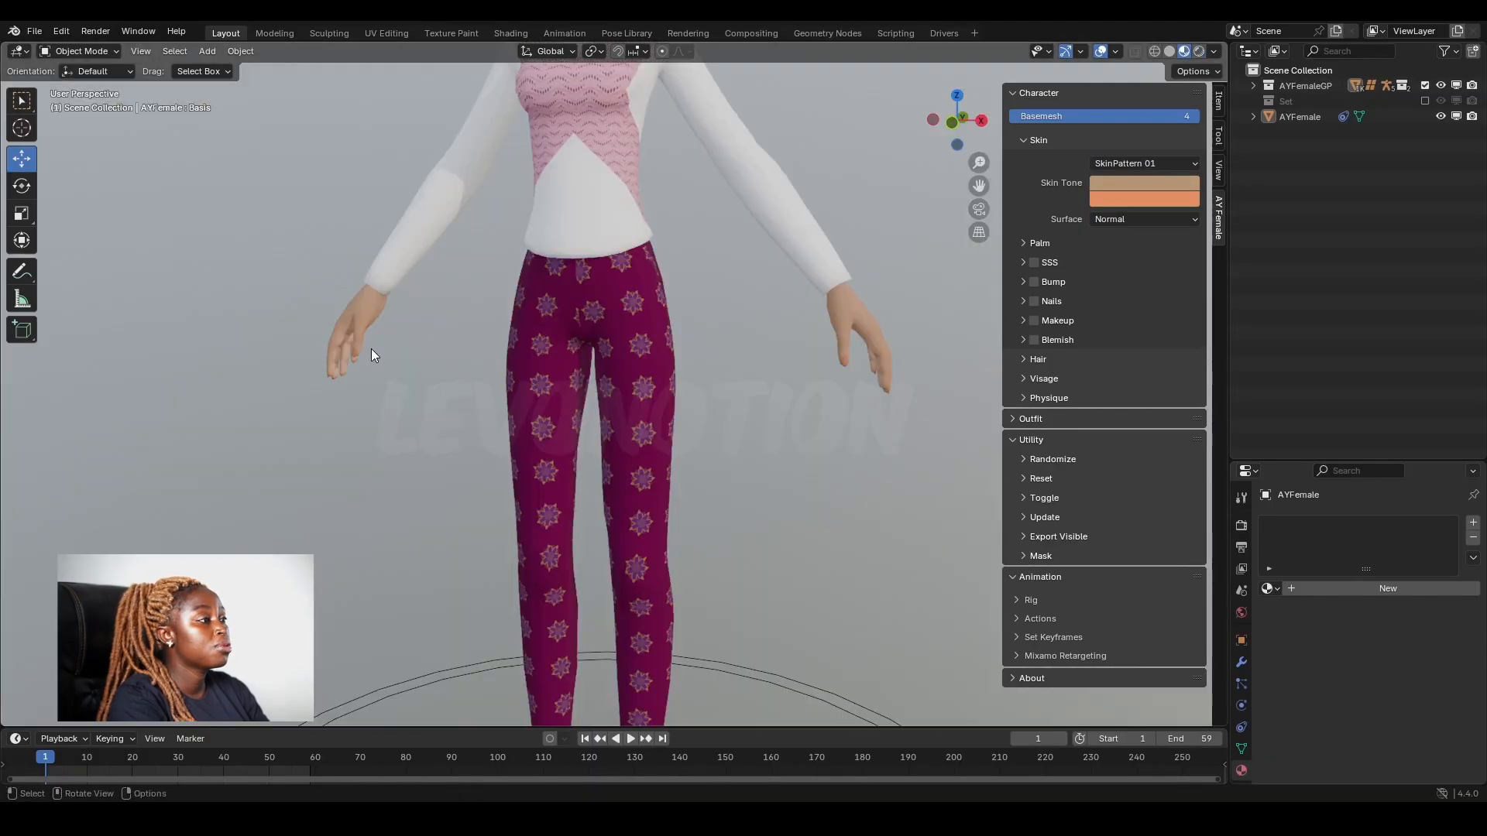
{"action": "mouse_move", "coordinate": [370, 348]}
{"action": "middle_mouse_down"}
{"action": "mouse_move", "coordinate": [303, 341]}
{"action": "mouse_move", "coordinate": [119, 379]}
{"action": "middle_mouse_up"}
{"action": "scroll", "coordinate": [427, 406], "scroll_direction": "up", "scroll_amount": 5}
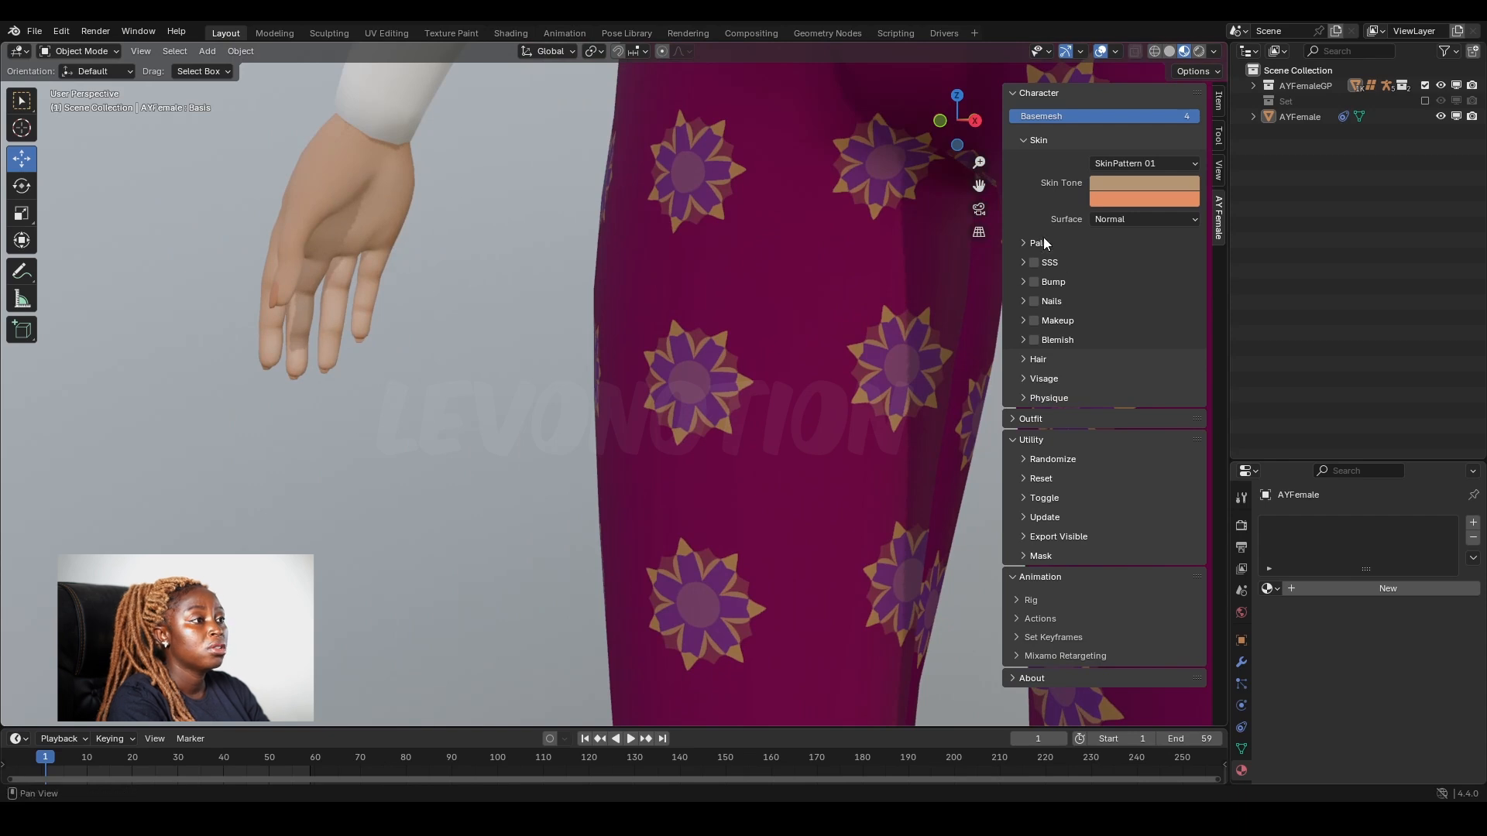
{"action": "left_click", "coordinate": [1038, 243]}
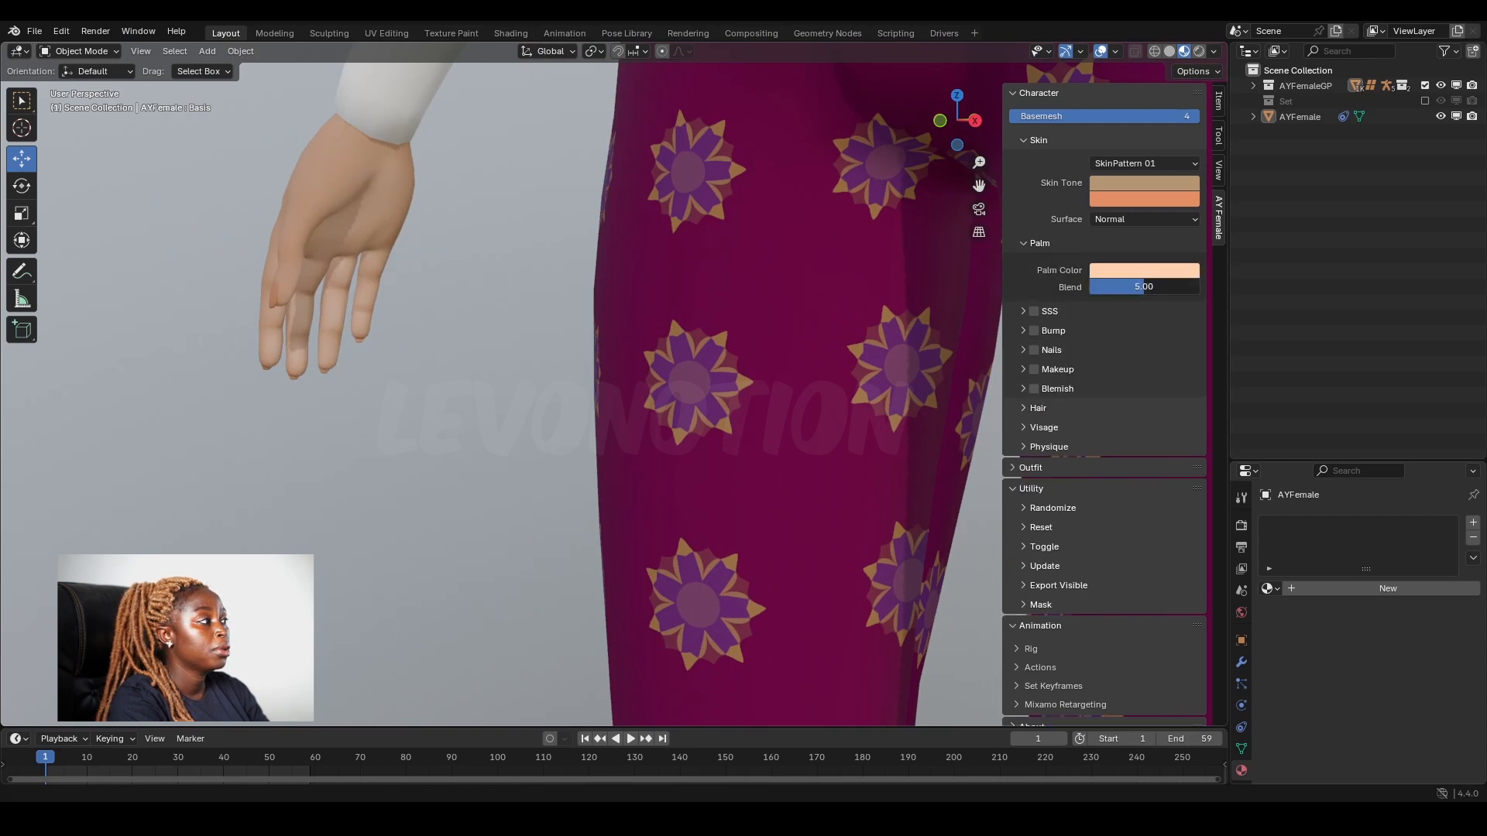
{"action": "left_click_drag", "start_coordinate": [1144, 287], "coordinate": [1197, 289]}
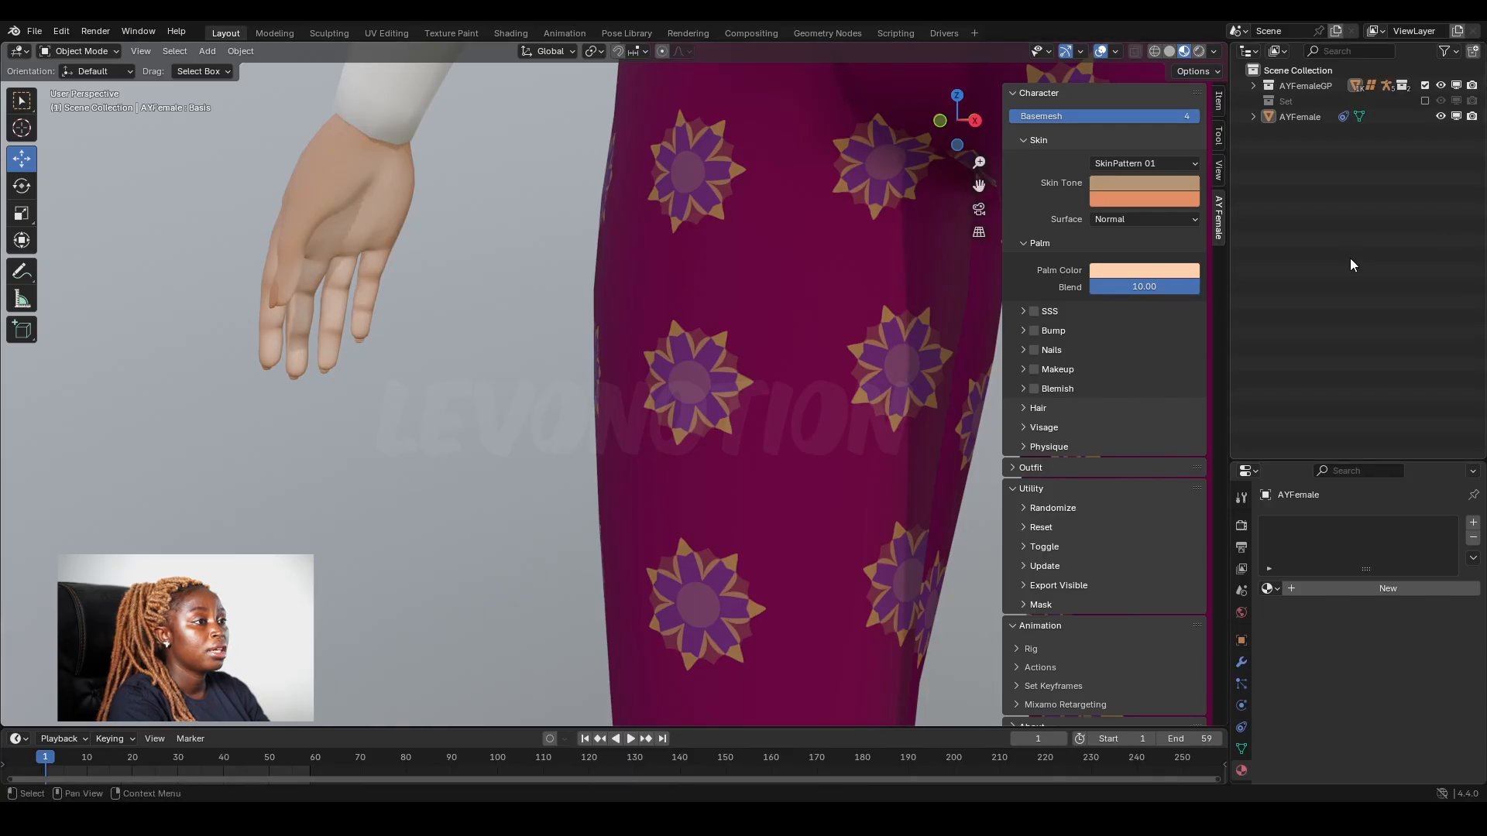
{"action": "left_click", "coordinate": [1154, 271]}
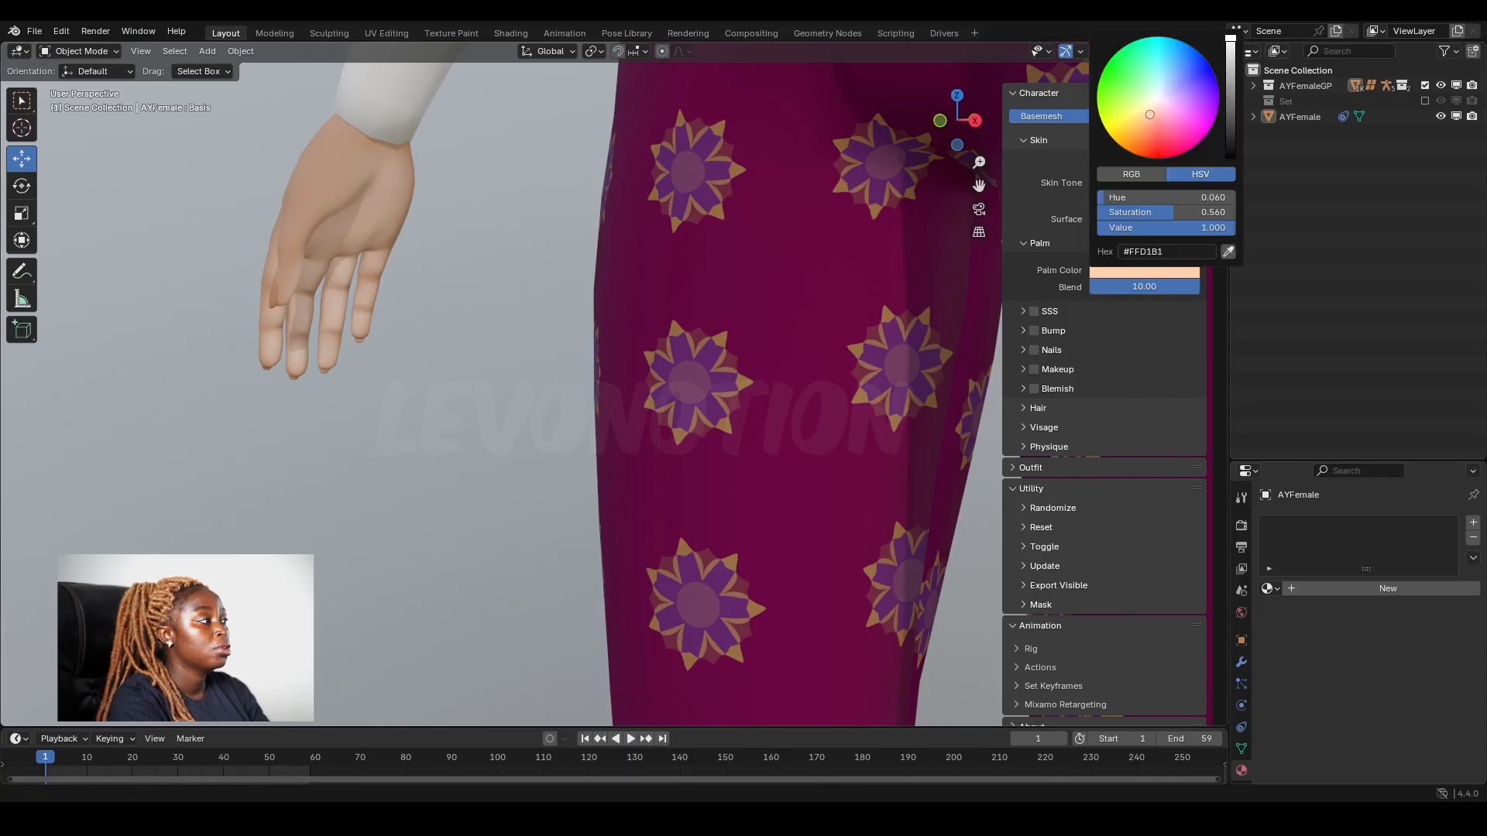
{"action": "left_click_drag", "start_coordinate": [1149, 114], "coordinate": [1153, 142]}
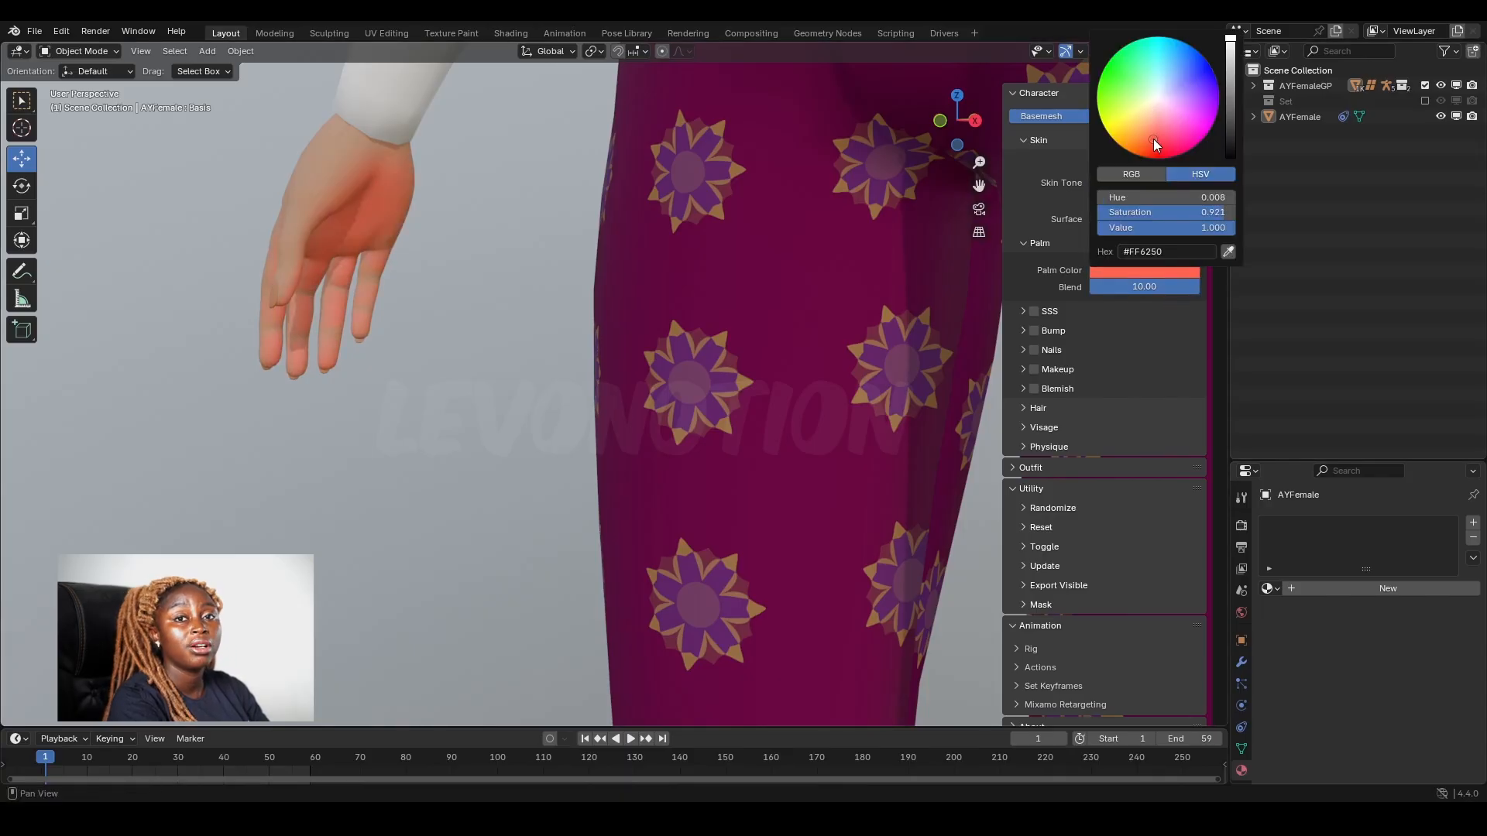
Switch the viewport to rendered shading, enable the skin Bump and set its Strength to 10
{"action": "scroll", "coordinate": [420, 375], "scroll_direction": "down", "scroll_amount": 6}
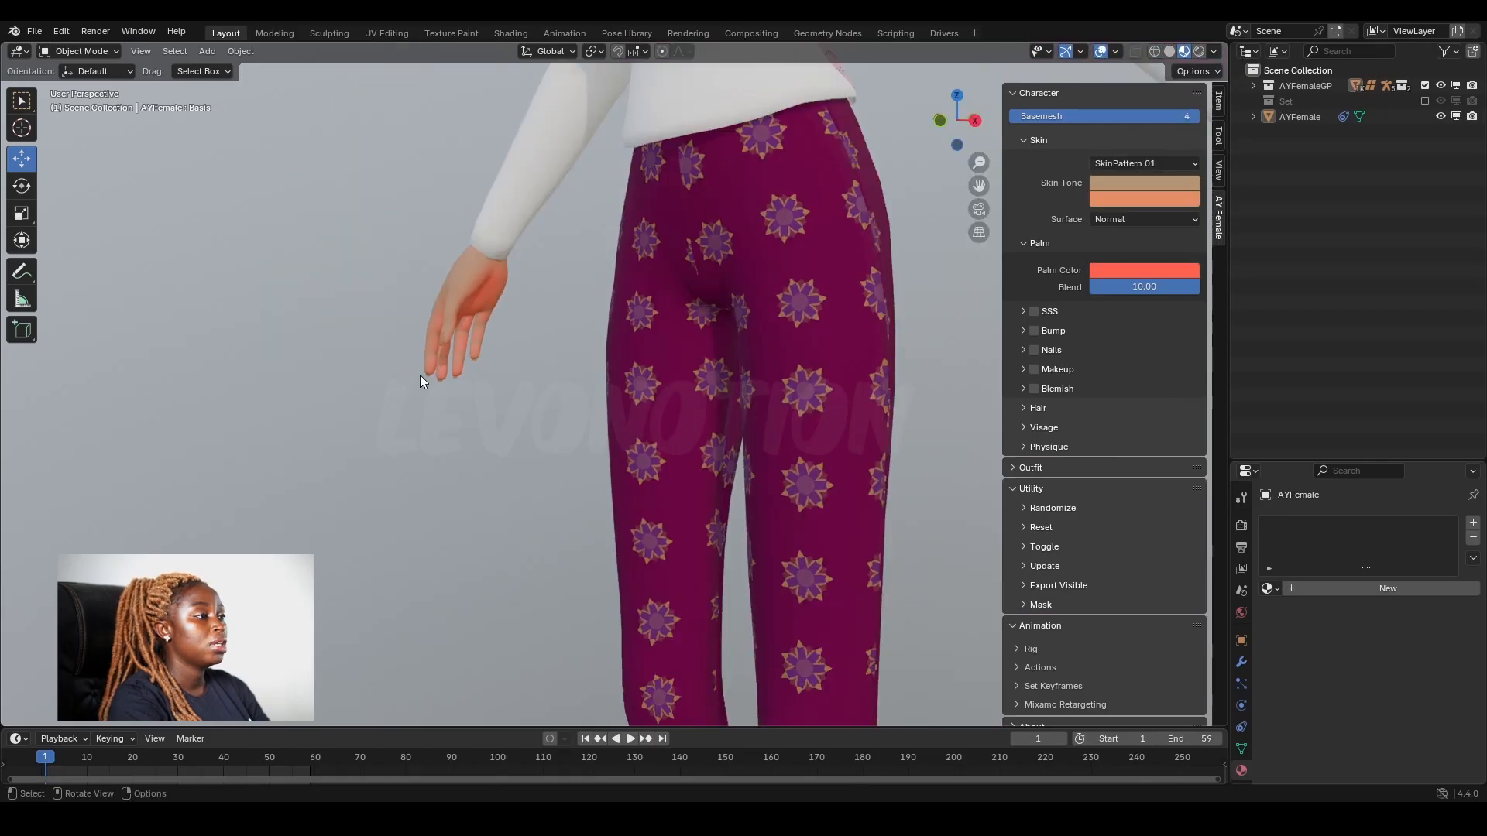
{"action": "middle_click_drag", "start_coordinate": [550, 360], "coordinate": [738, 323]}
{"action": "scroll", "coordinate": [739, 329], "scroll_direction": "down", "scroll_amount": 1}
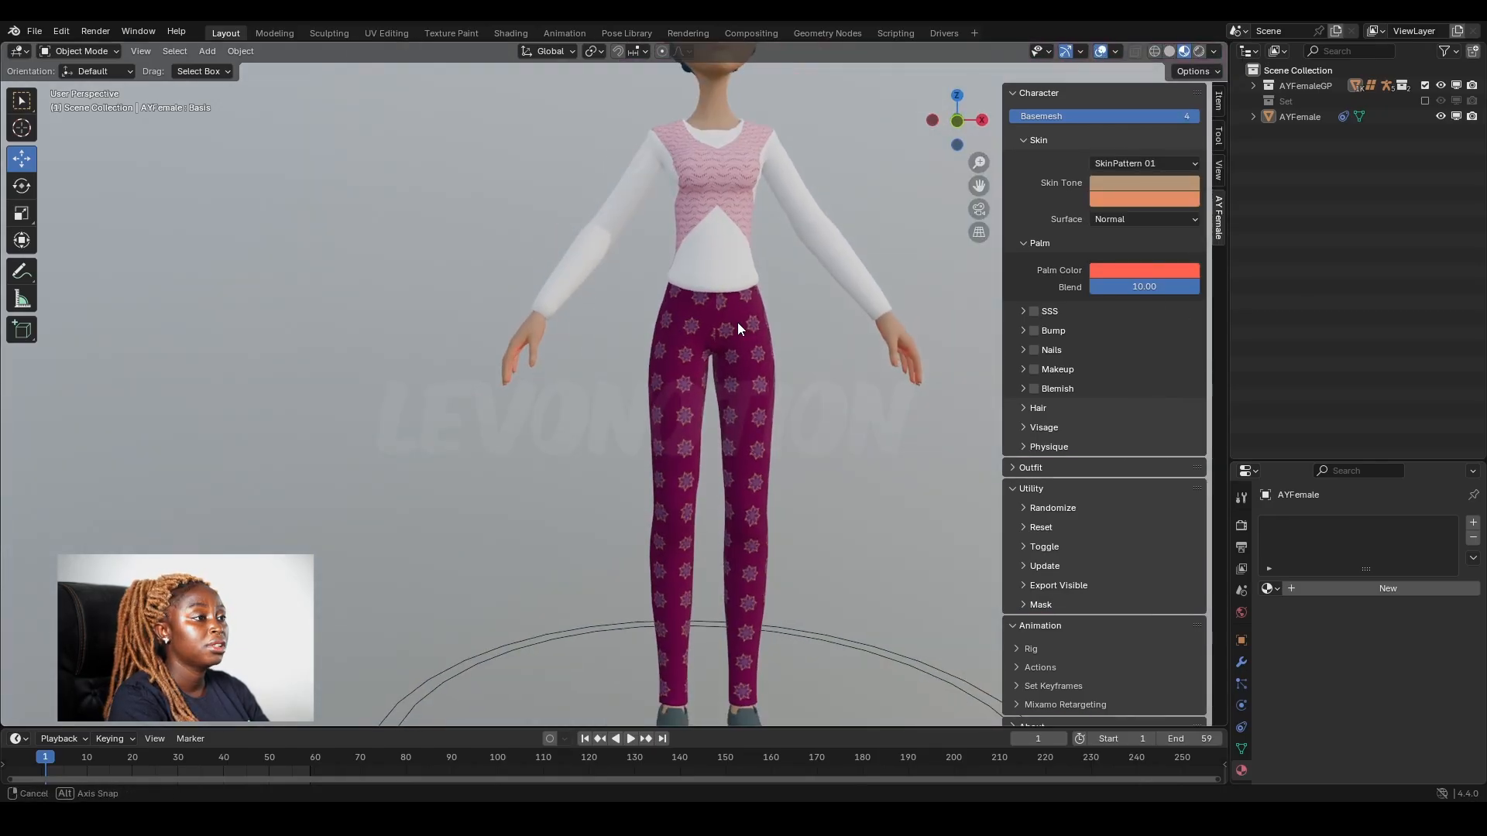
{"action": "middle_click_drag", "start_coordinate": [512, 189], "coordinate": [590, 226], "text": "shift"}
{"action": "scroll", "coordinate": [653, 356], "scroll_direction": "up", "scroll_amount": 5}
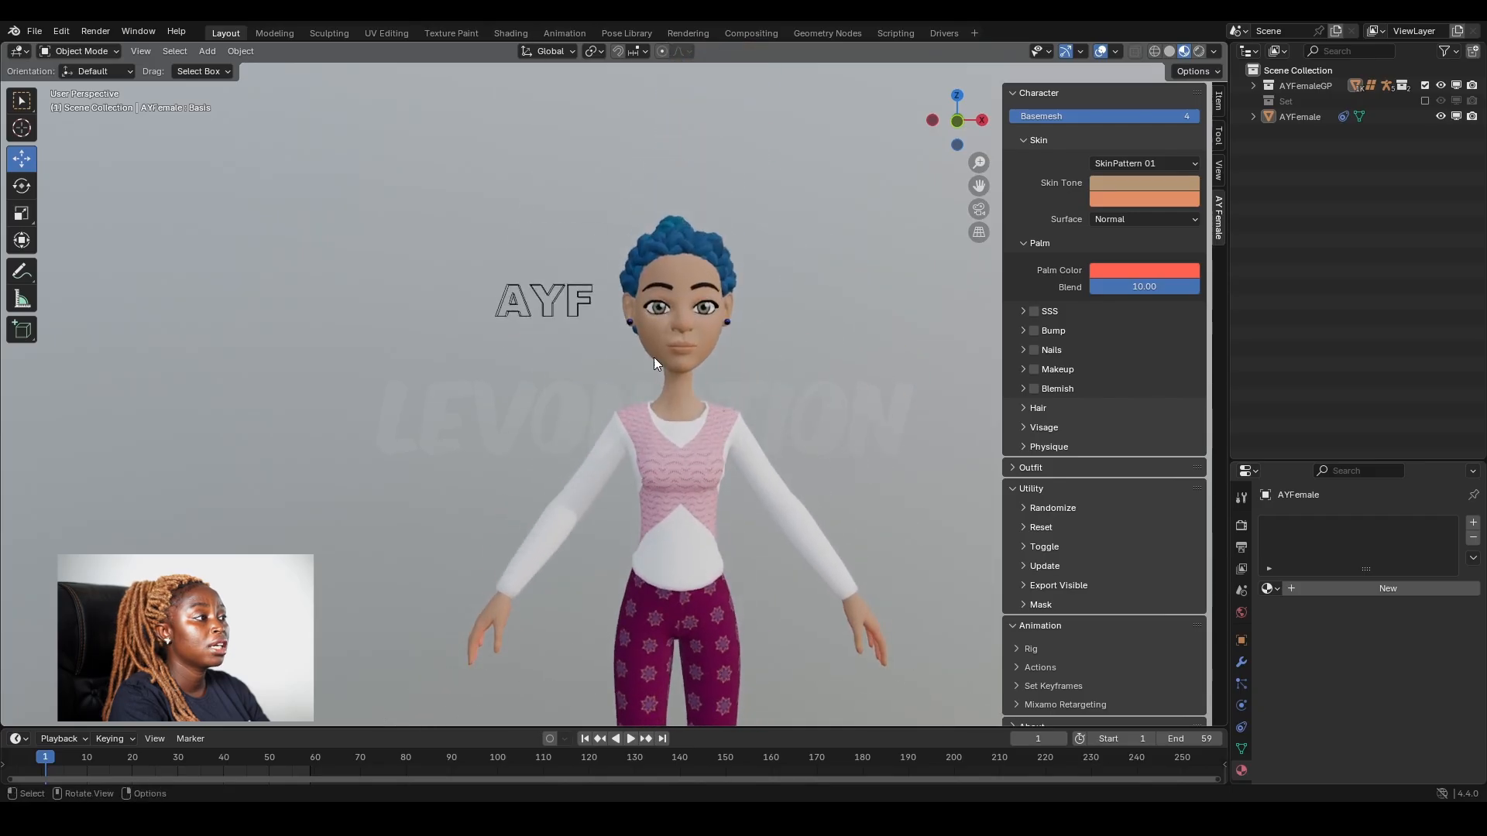
{"action": "mouse_move", "coordinate": [752, 338]}
{"action": "middle_mouse_down"}
{"action": "mouse_move", "coordinate": [653, 355]}
{"action": "mouse_move", "coordinate": [764, 250]}
{"action": "middle_mouse_up"}
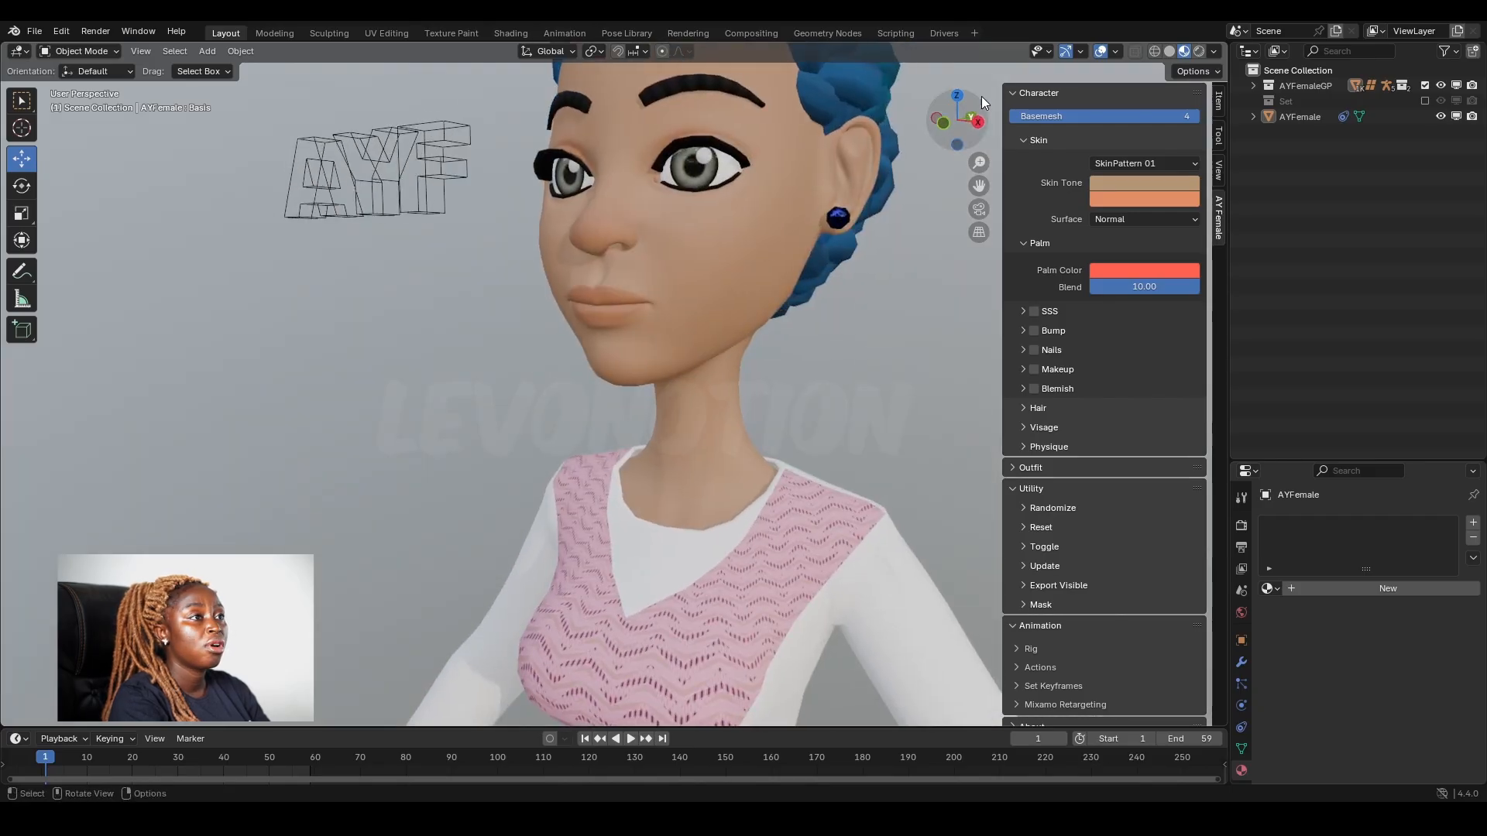
{"action": "left_click", "coordinate": [1198, 50]}
{"action": "left_click", "coordinate": [1023, 330]}
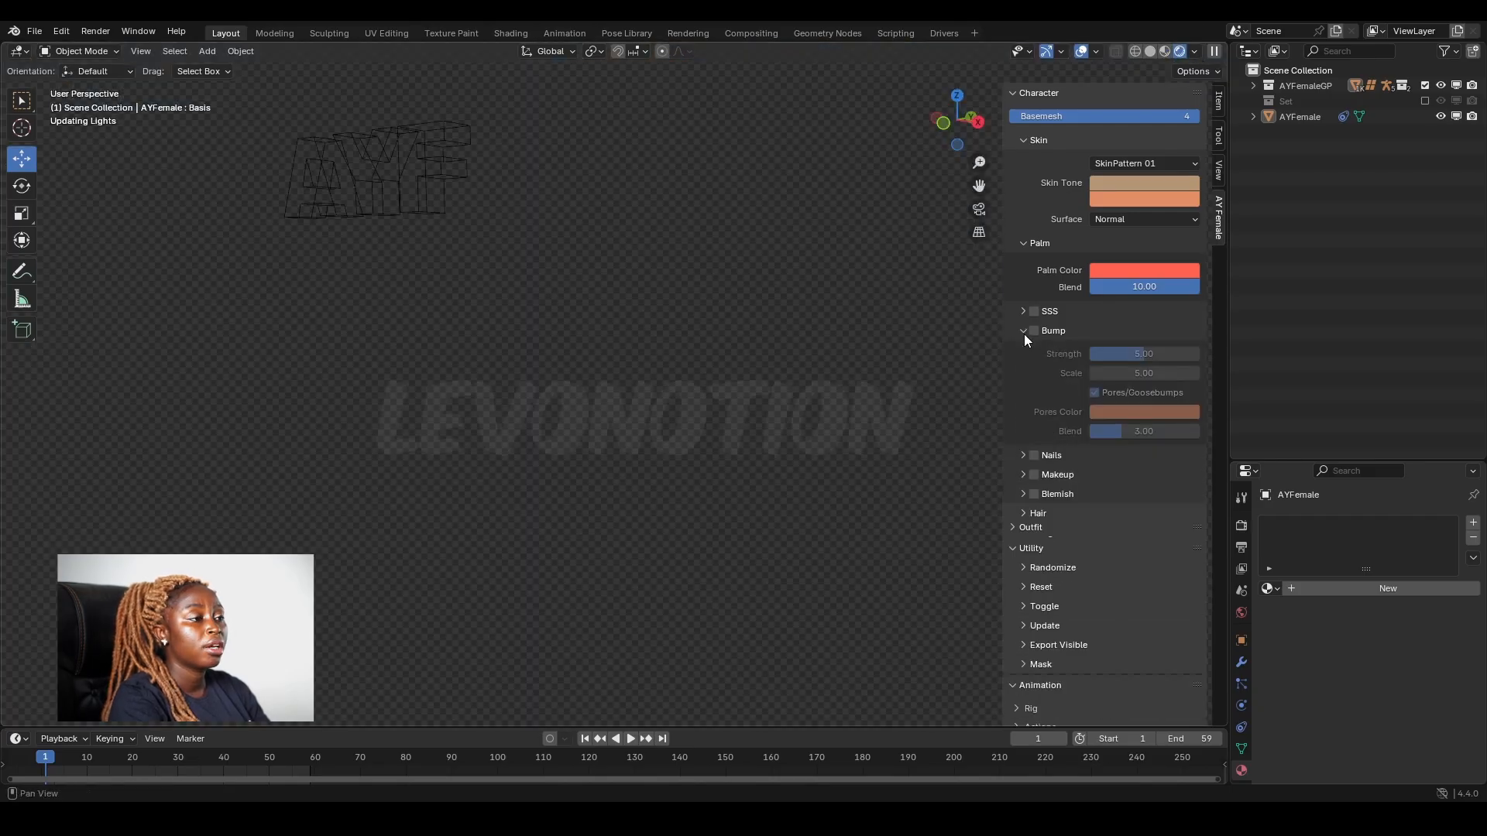
{"action": "left_click", "coordinate": [1035, 331]}
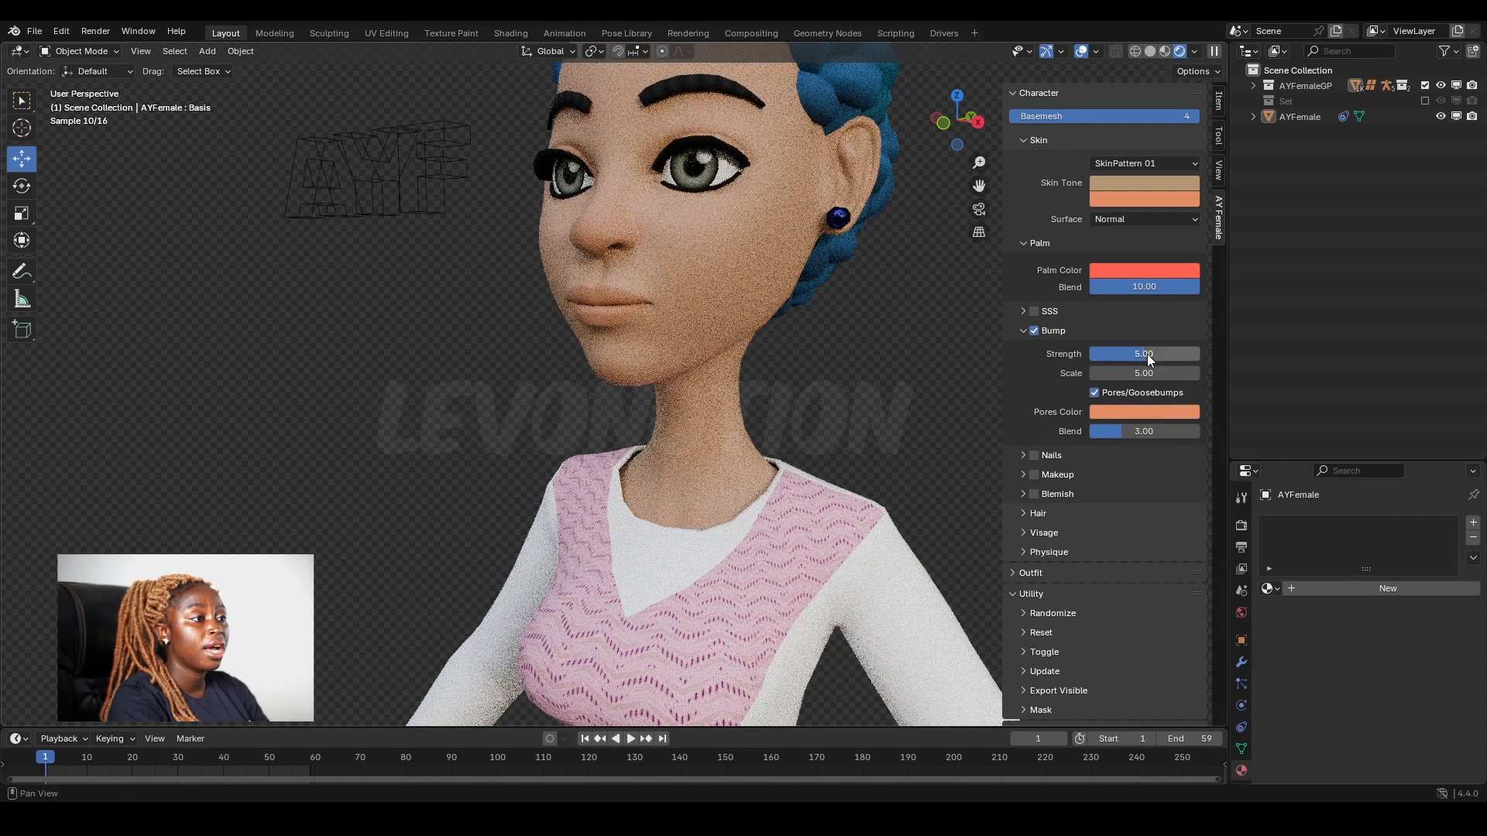
{"action": "left_click_drag", "start_coordinate": [1146, 354], "coordinate": [1198, 355]}
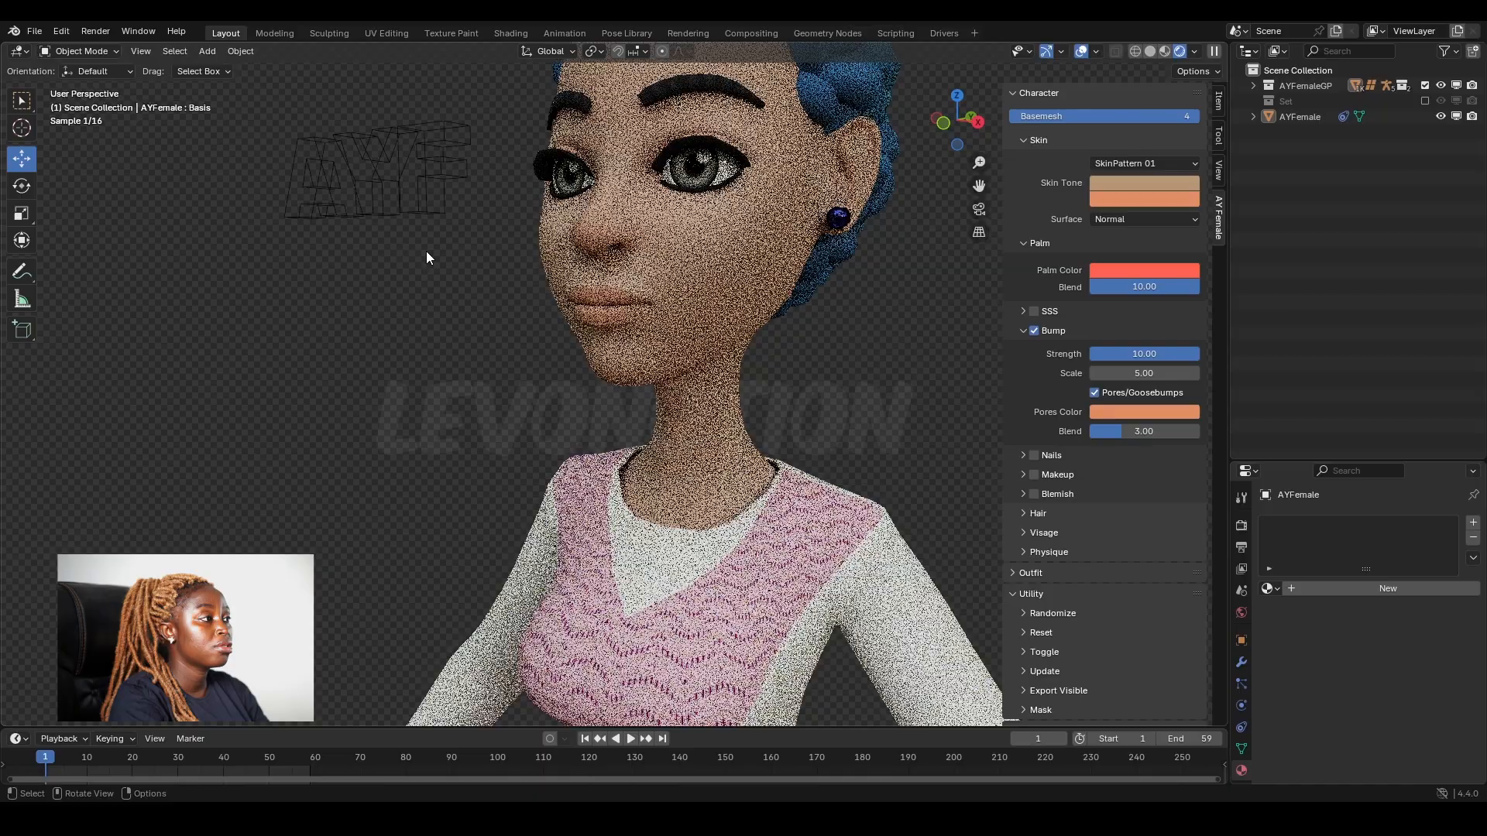
Turn off Pores/Goosebumps and compare the Bump Scale at 1 and at 10 on the lower face
{"action": "scroll", "coordinate": [731, 250], "scroll_direction": "up", "scroll_amount": 4}
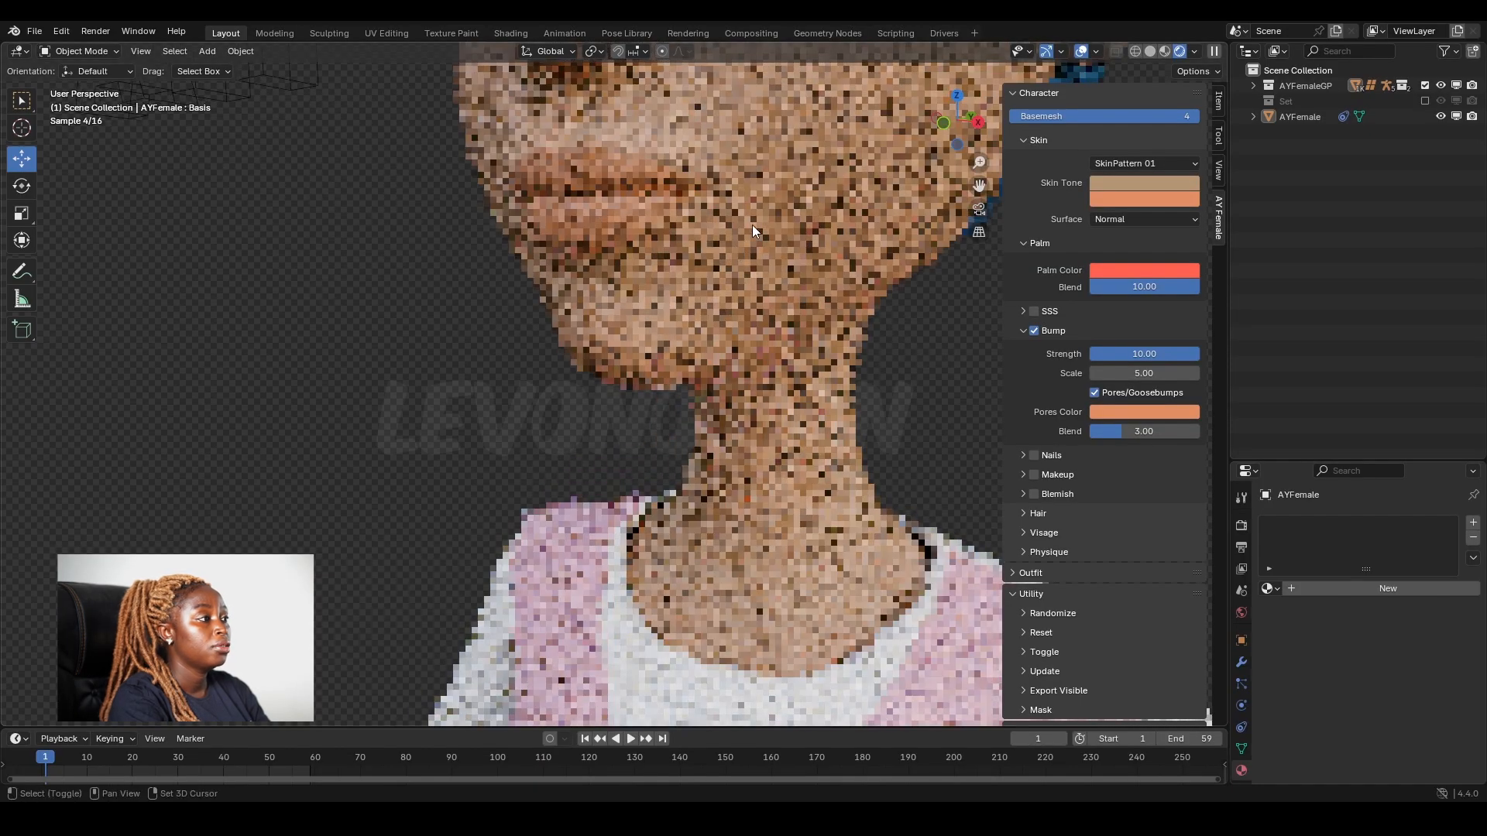
{"action": "middle_click_drag", "start_coordinate": [723, 242], "coordinate": [700, 264], "text": "shift"}
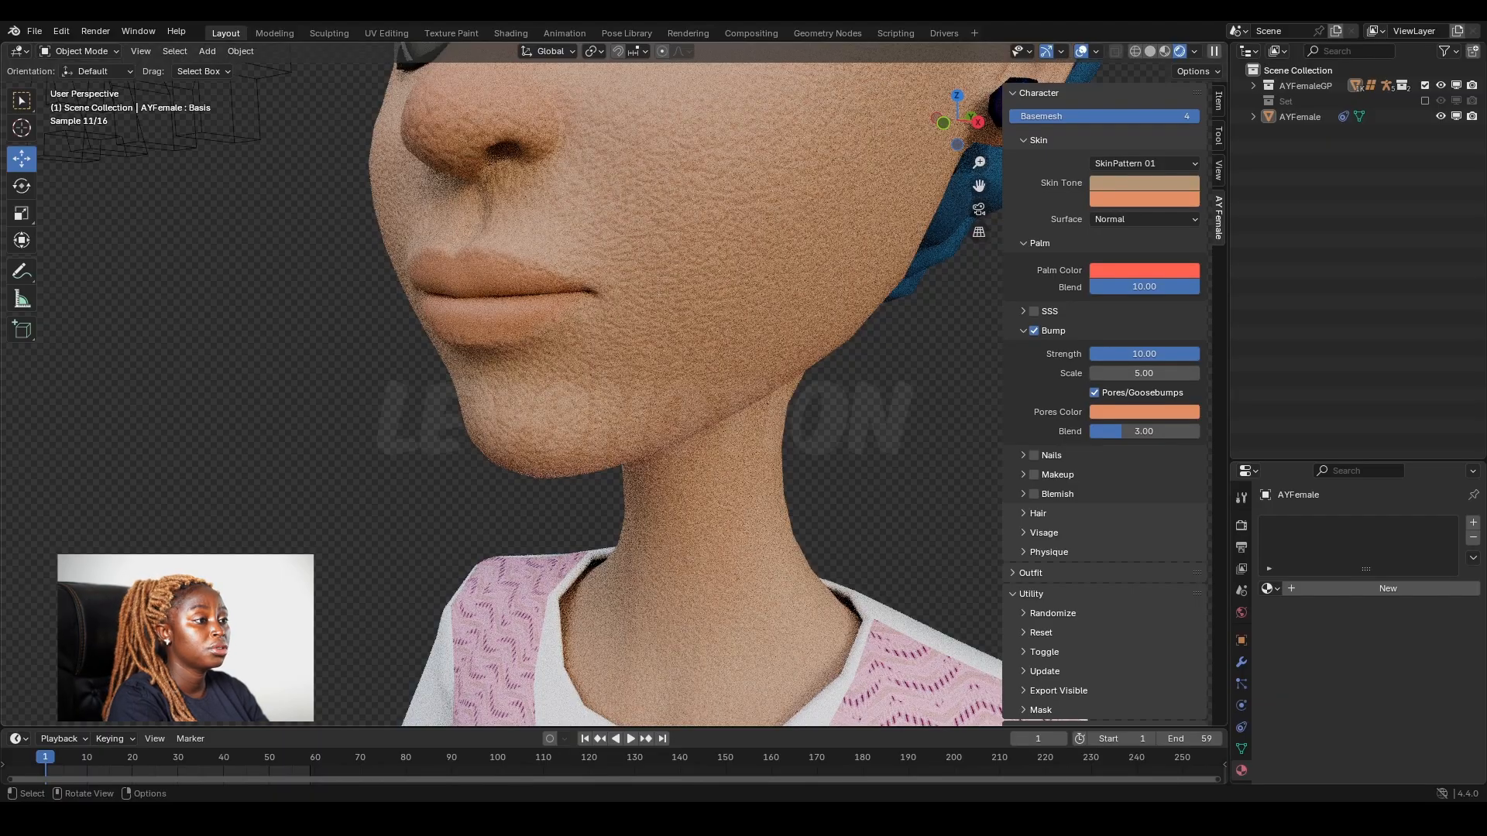
{"action": "left_click", "coordinate": [1094, 393]}
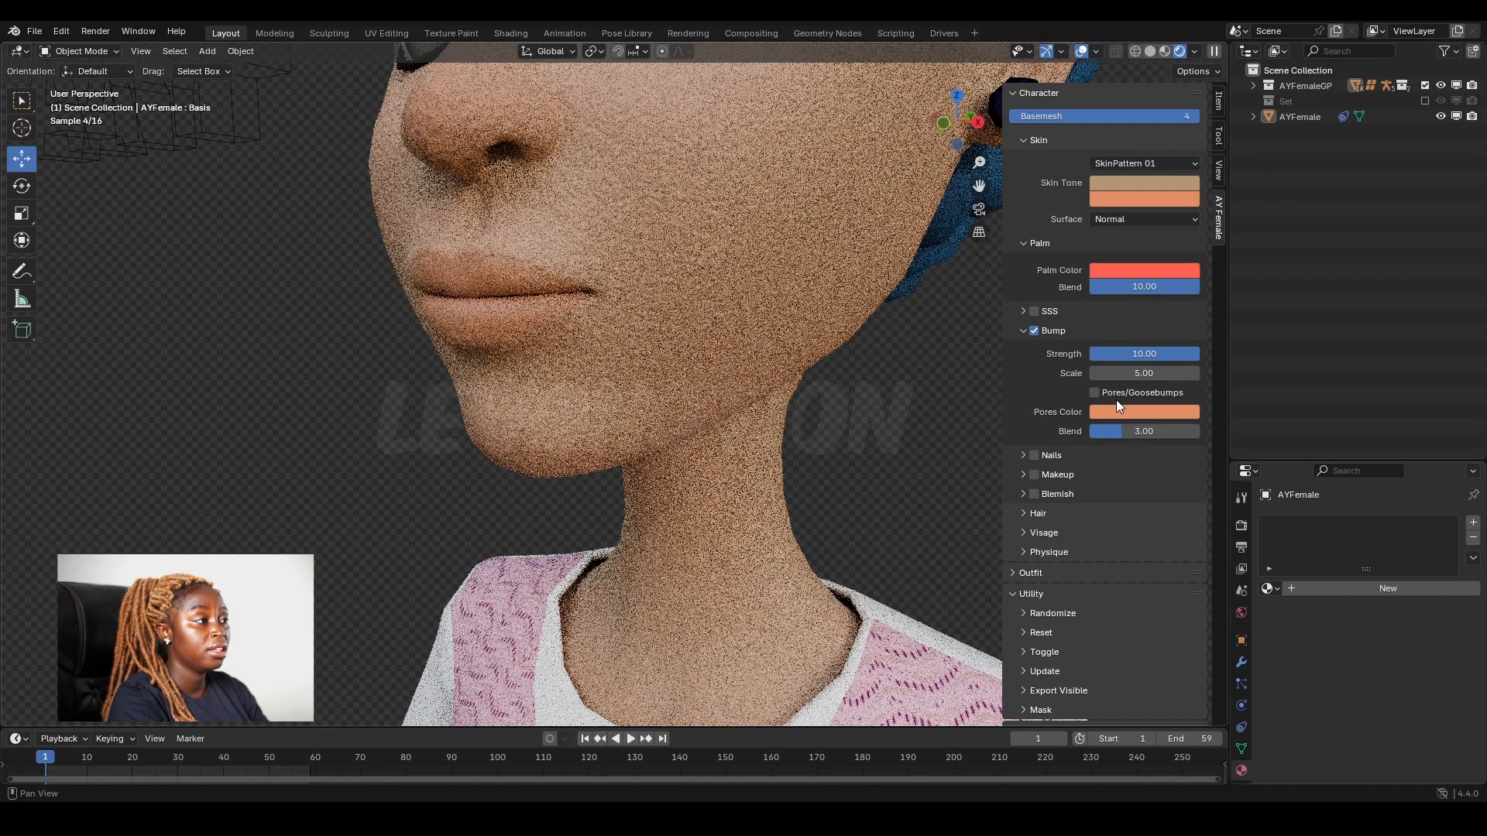
{"action": "left_click_drag", "start_coordinate": [1170, 374], "coordinate": [1098, 374]}
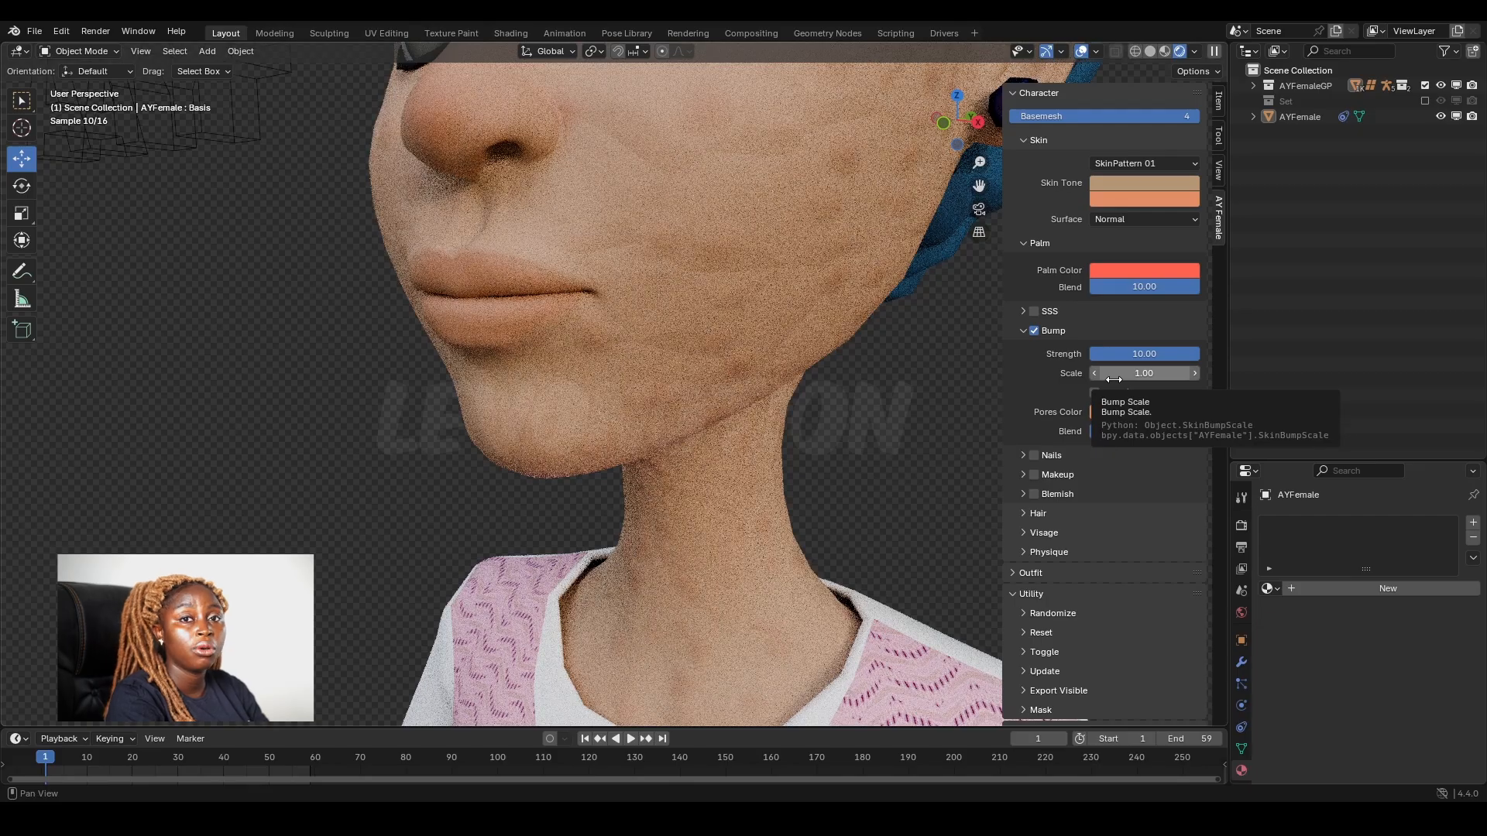
{"action": "left_click_drag", "start_coordinate": [1113, 379], "coordinate": [1193, 378]}
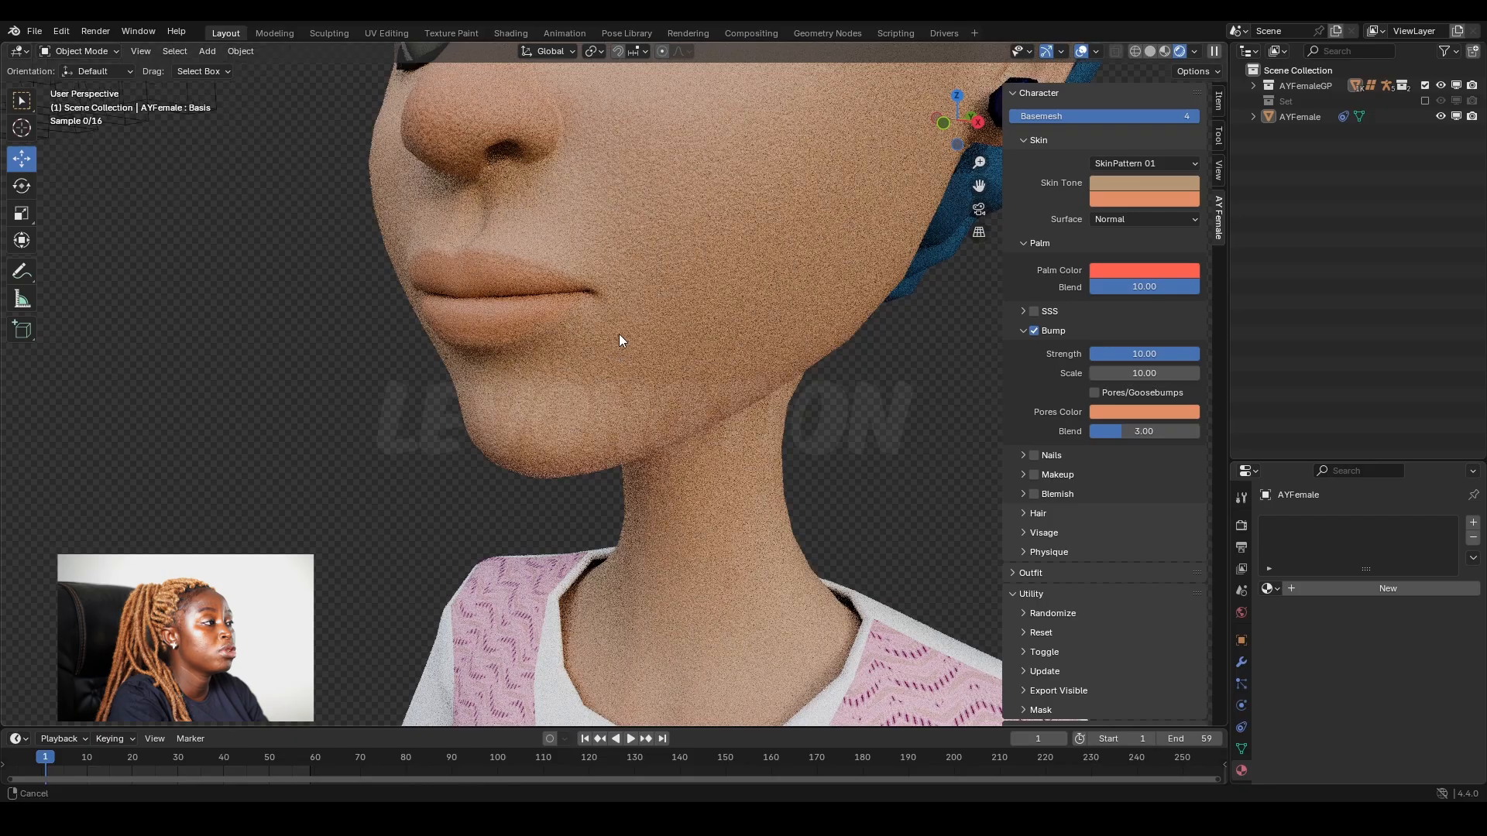
Set the Pores Color to deep blue, the Bump Scale to 5 and the pores Blend to 10
{"action": "scroll", "coordinate": [619, 333], "scroll_direction": "up", "scroll_amount": 3}
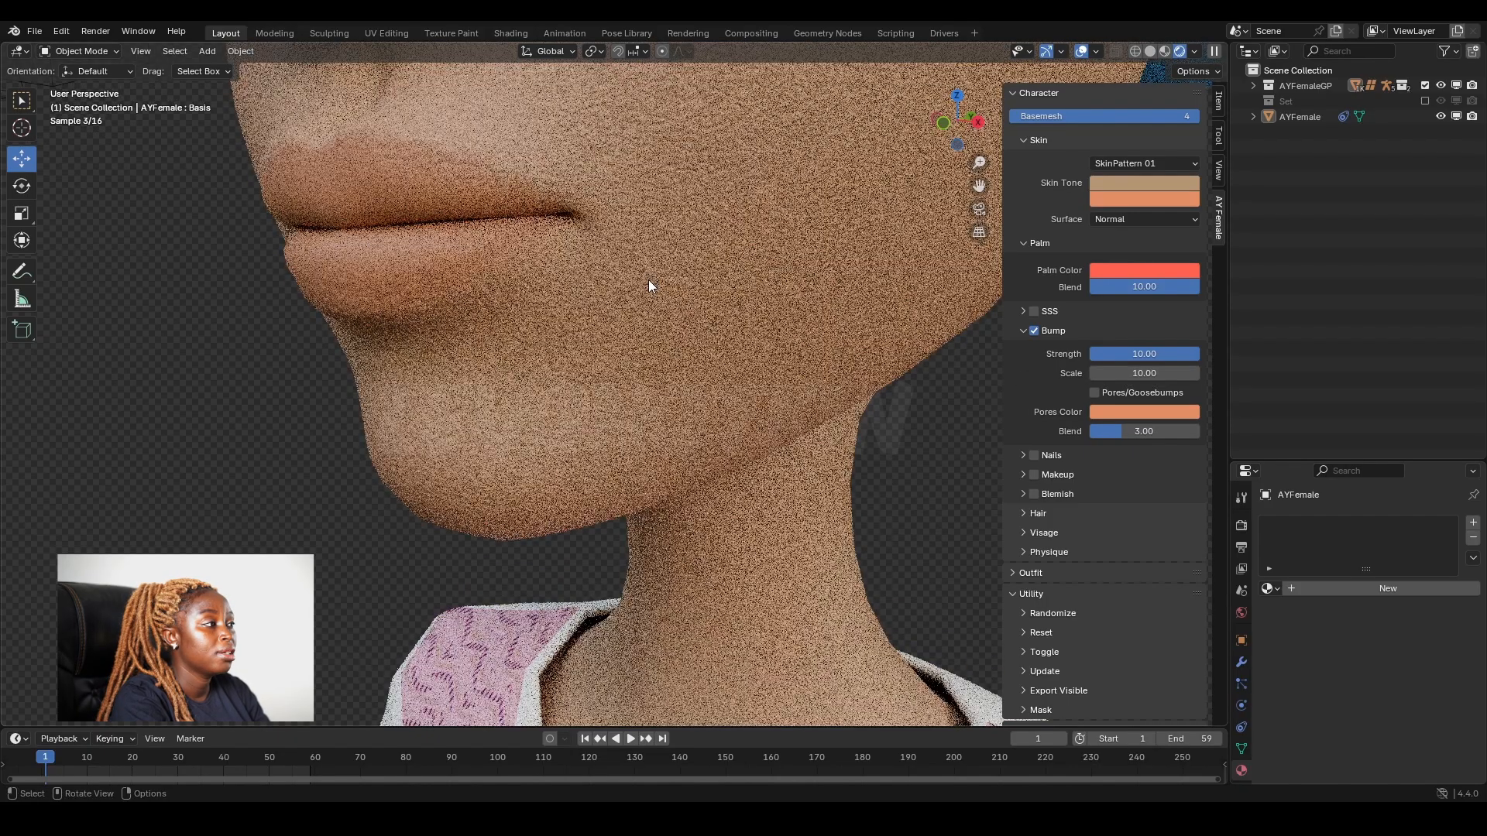
{"action": "left_click", "coordinate": [1150, 411]}
{"action": "left_click", "coordinate": [1190, 191]}
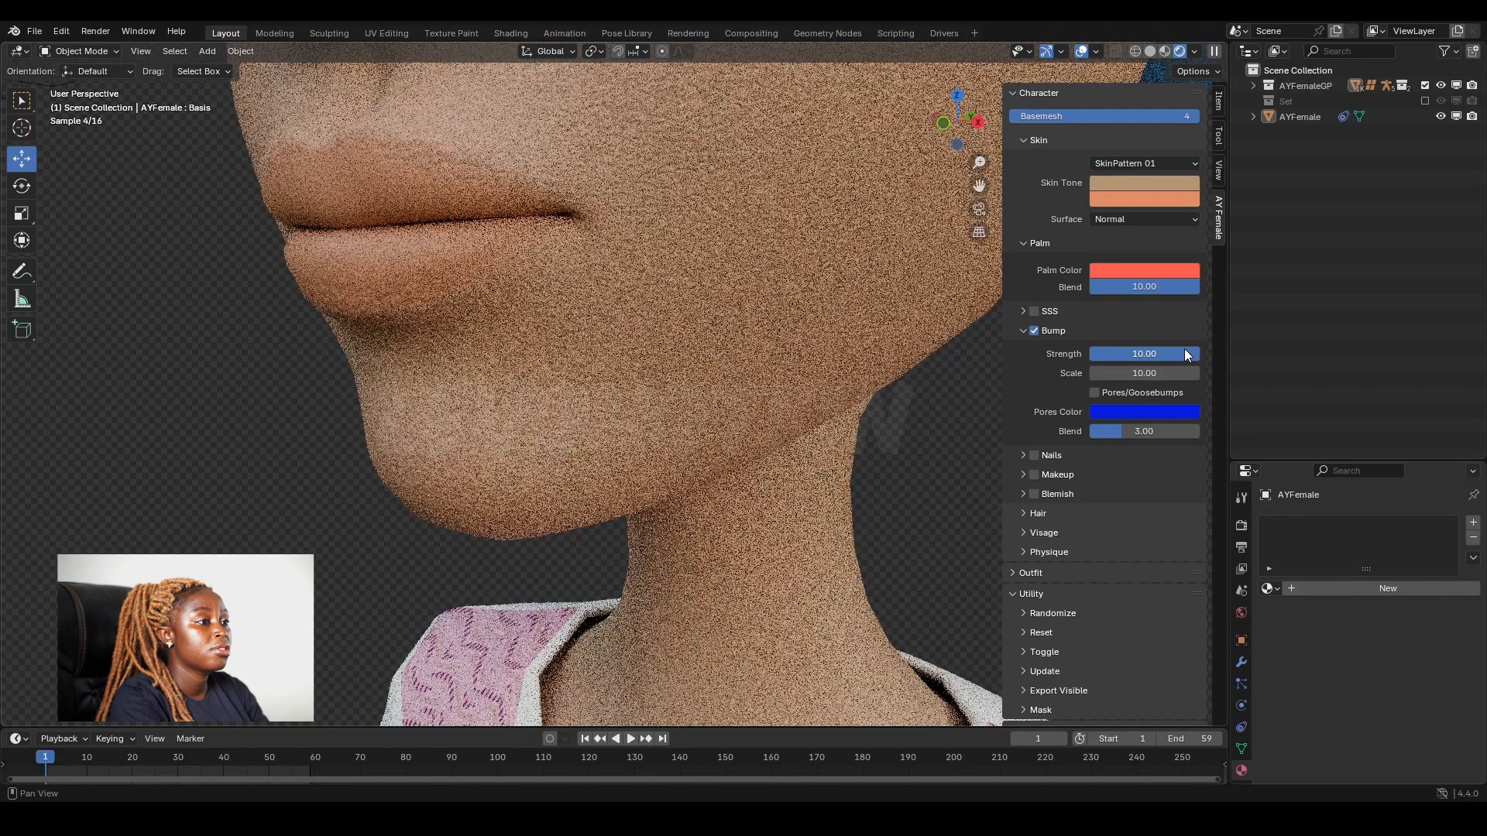
{"action": "double_click", "coordinate": [1146, 373]}
{"action": "type", "text": "5"}
{"action": "key", "text": "Return"}
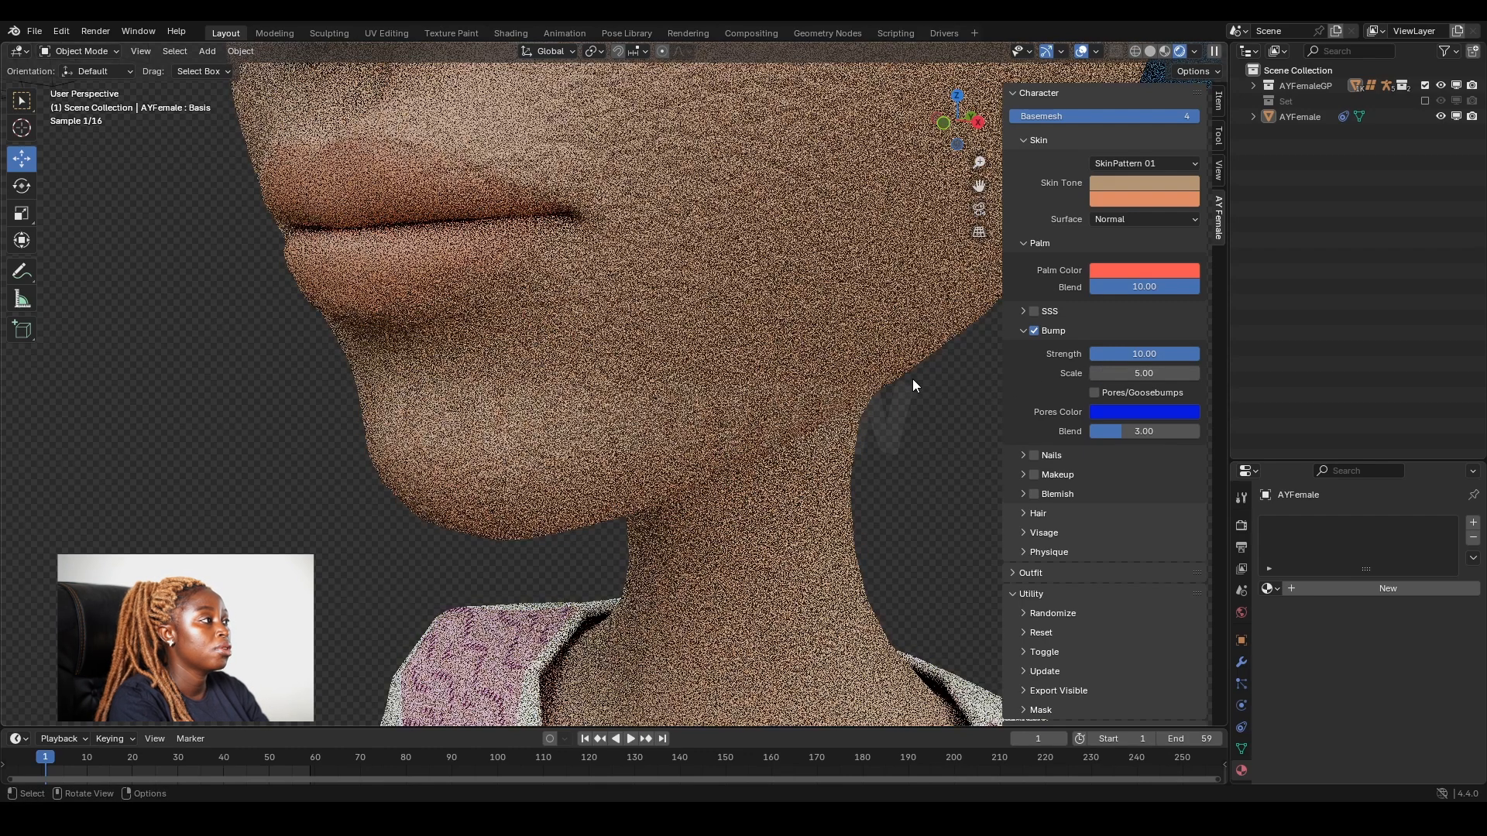
{"action": "scroll", "coordinate": [912, 379], "scroll_direction": "down", "scroll_amount": 2}
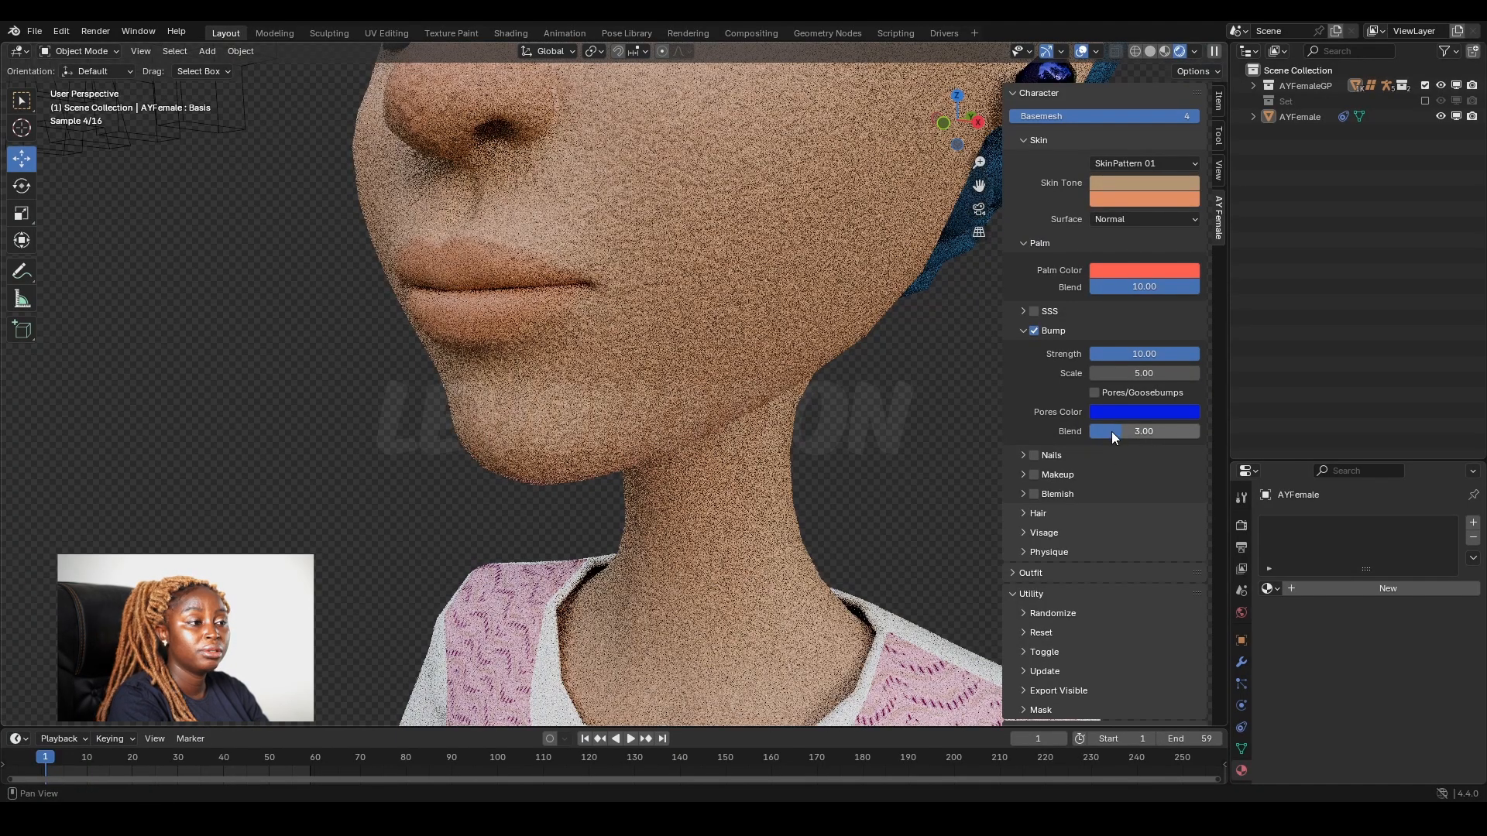
{"action": "mouse_move", "coordinate": [1112, 431]}
{"action": "left_mouse_down"}
{"action": "mouse_move", "coordinate": [1161, 431]}
{"action": "mouse_move", "coordinate": [1118, 430]}
{"action": "left_mouse_up"}
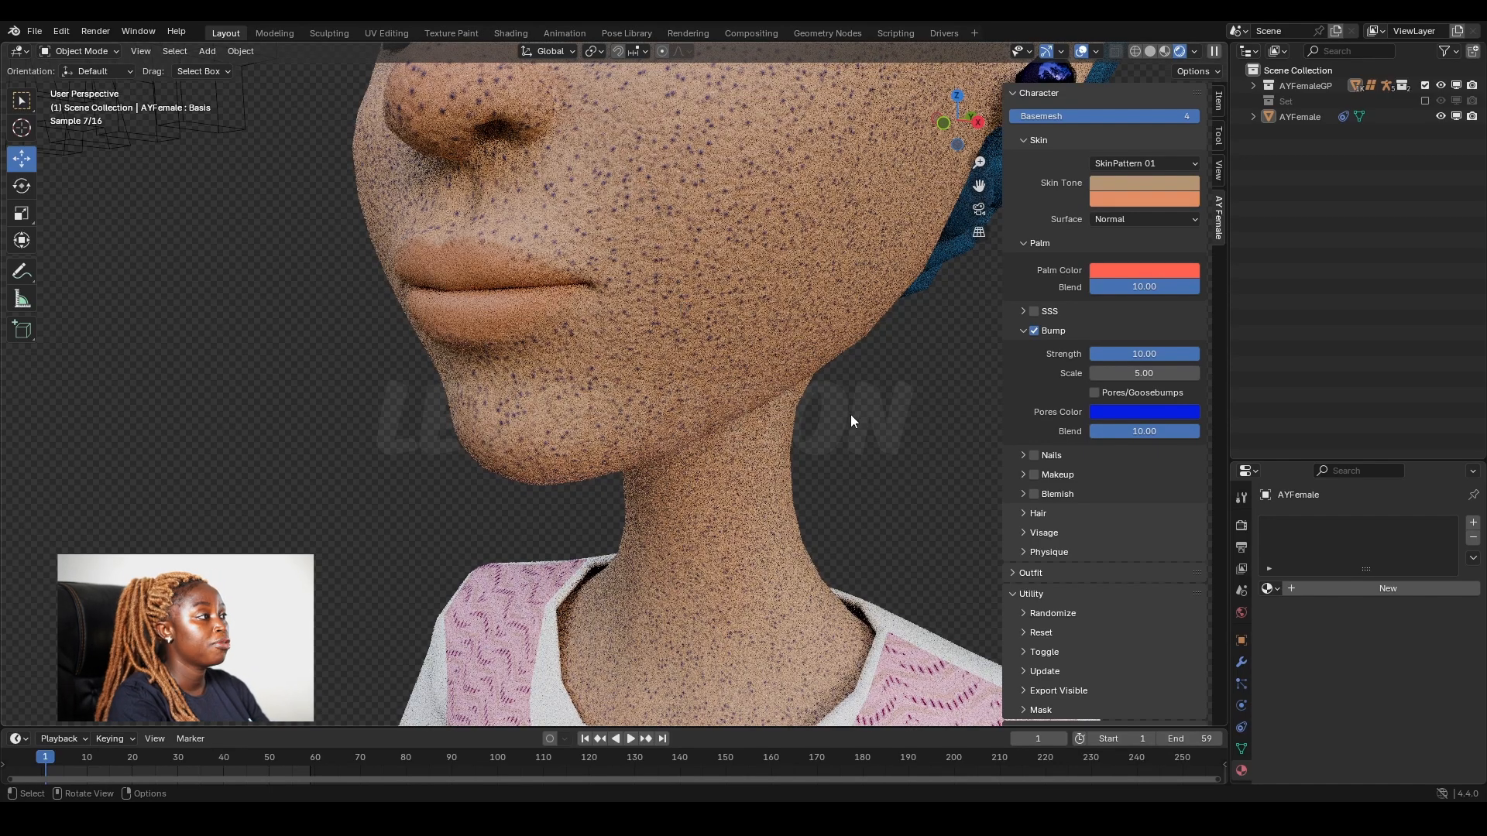
Turn Pores/Goosebumps back on, and disable the skin Bump and collapse its settings
{"action": "scroll", "coordinate": [850, 415], "scroll_direction": "down", "scroll_amount": 4}
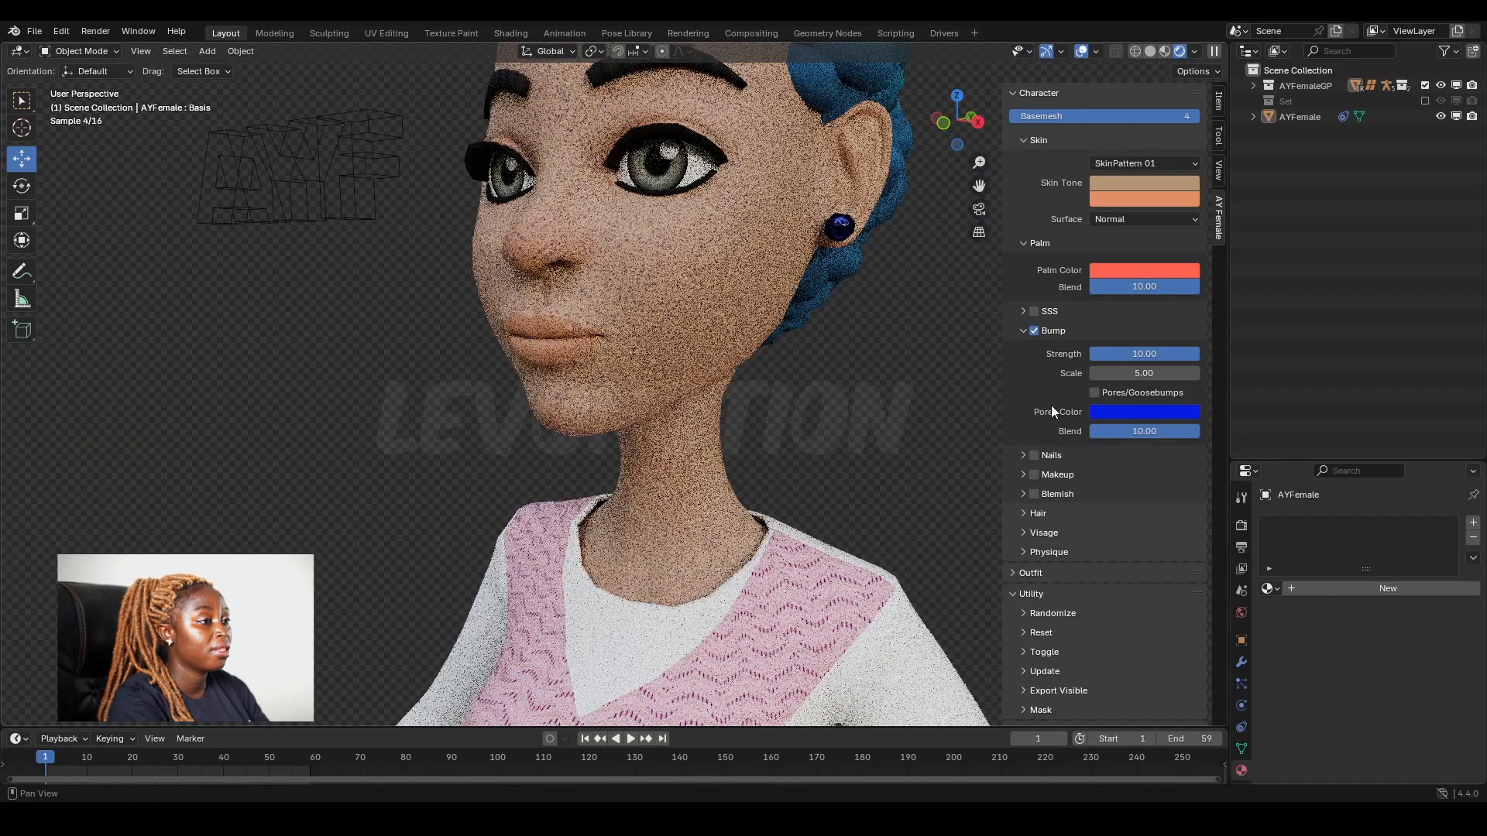
{"action": "left_click", "coordinate": [1094, 392]}
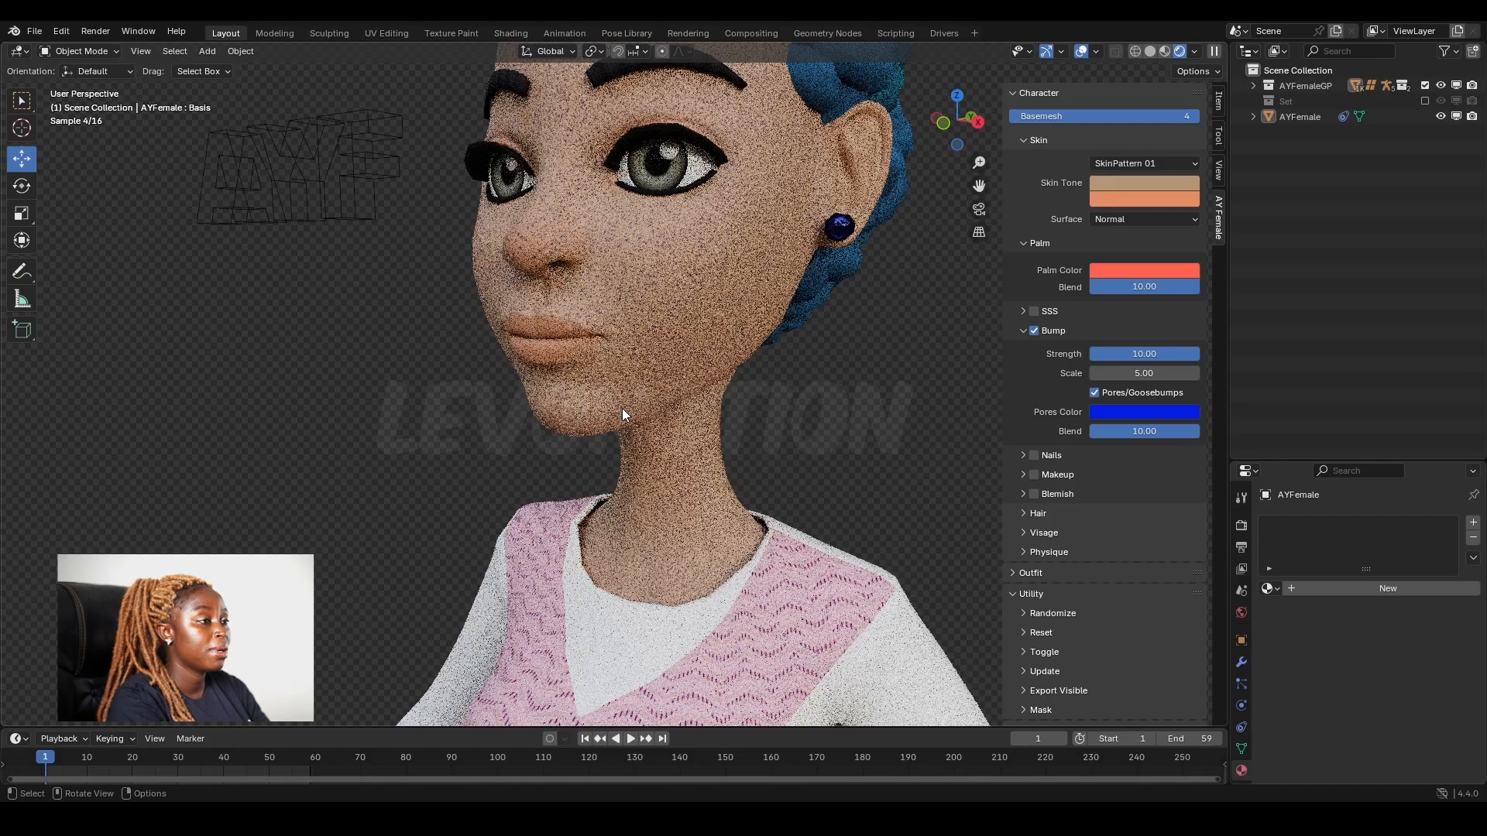
{"action": "left_click", "coordinate": [1032, 331]}
{"action": "left_click", "coordinate": [1023, 331]}
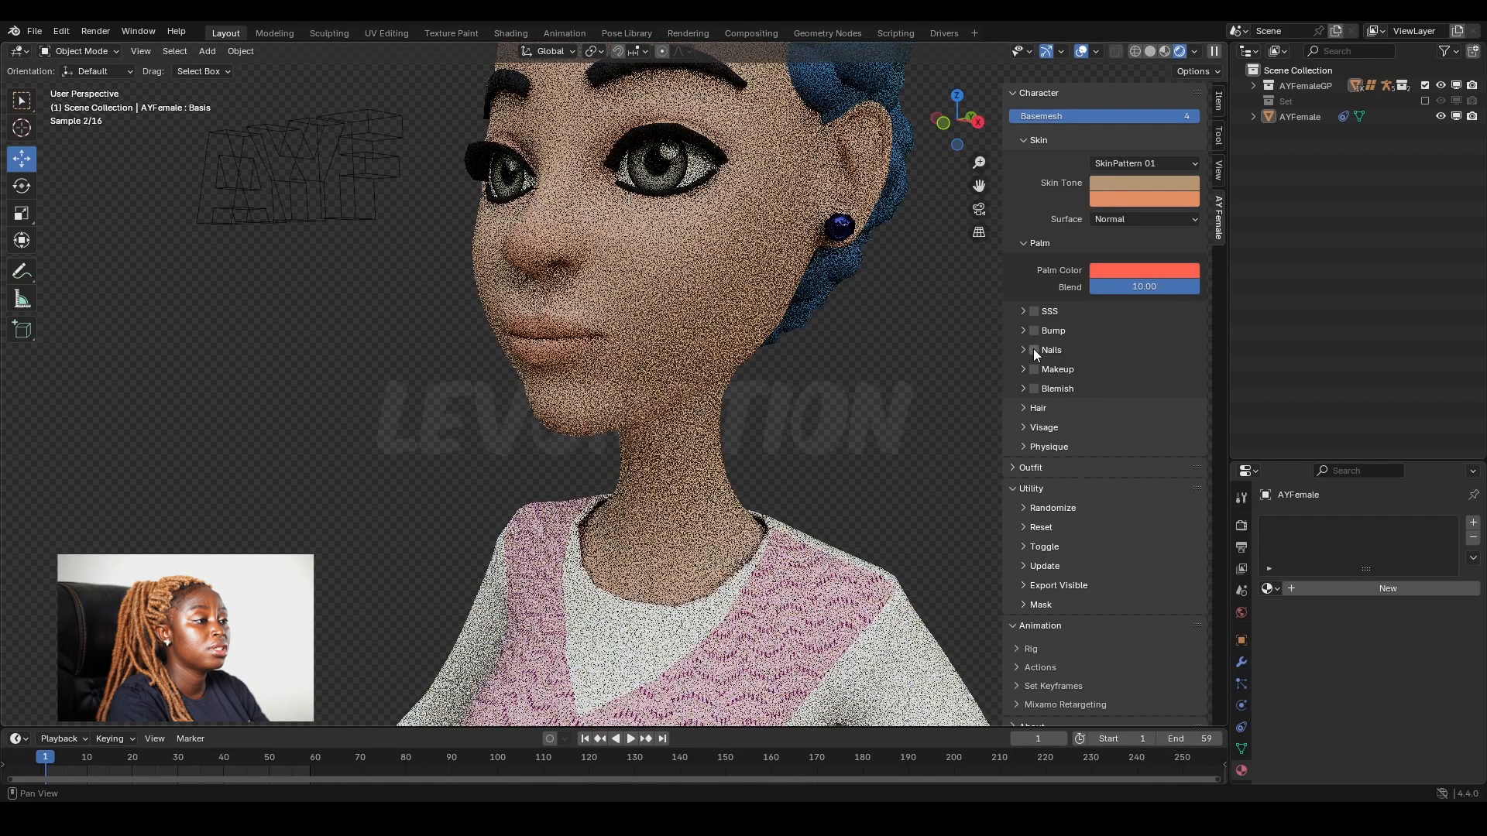
Enable the character's Nails option and expand its settings
{"action": "left_click", "coordinate": [1033, 350]}
{"action": "left_click", "coordinate": [1022, 350]}
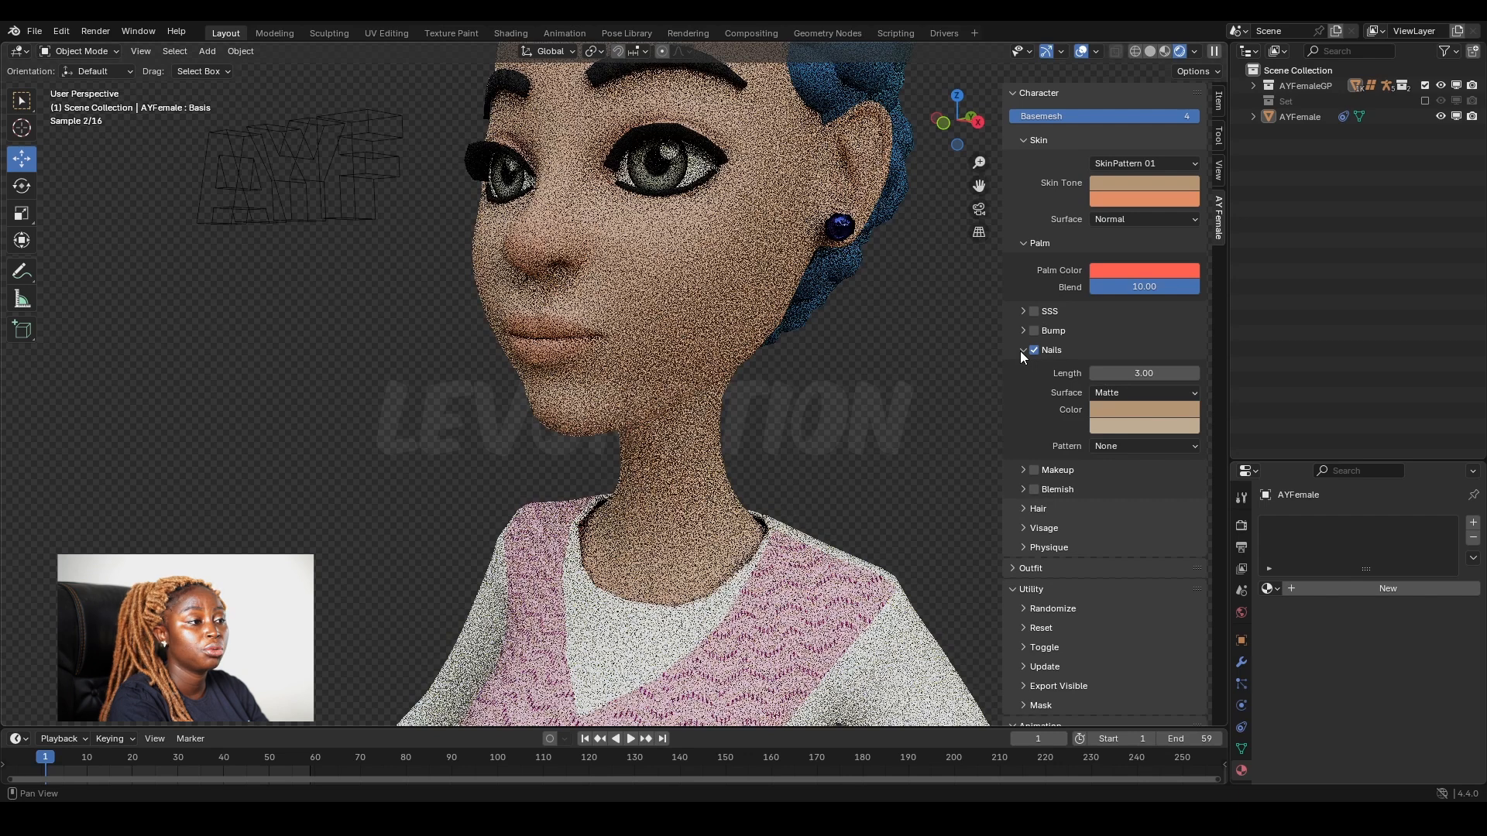
{"action": "middle_click_drag", "start_coordinate": [715, 398], "coordinate": [736, 385]}
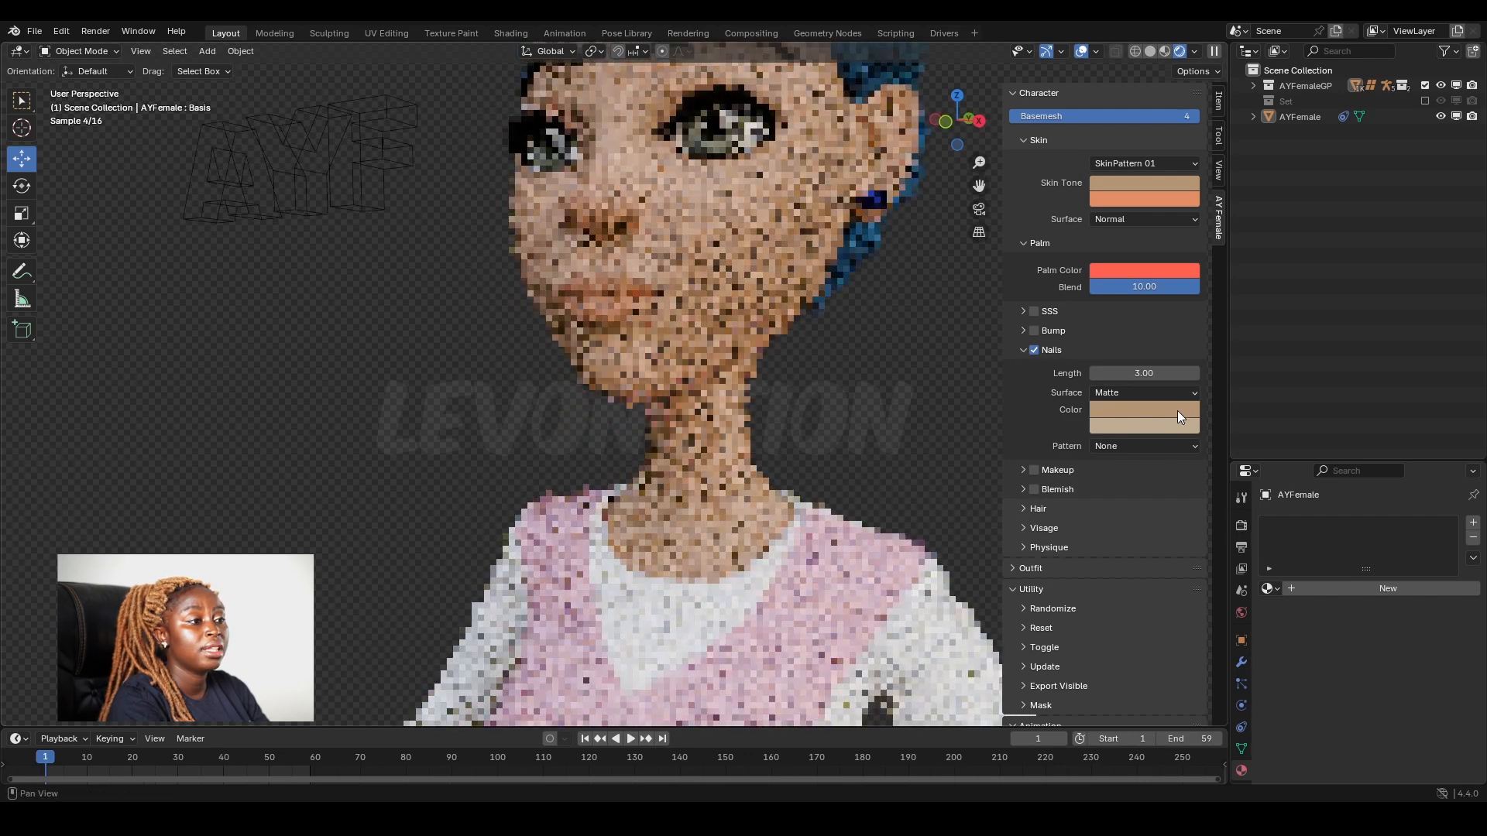
{"action": "left_click", "coordinate": [1144, 447]}
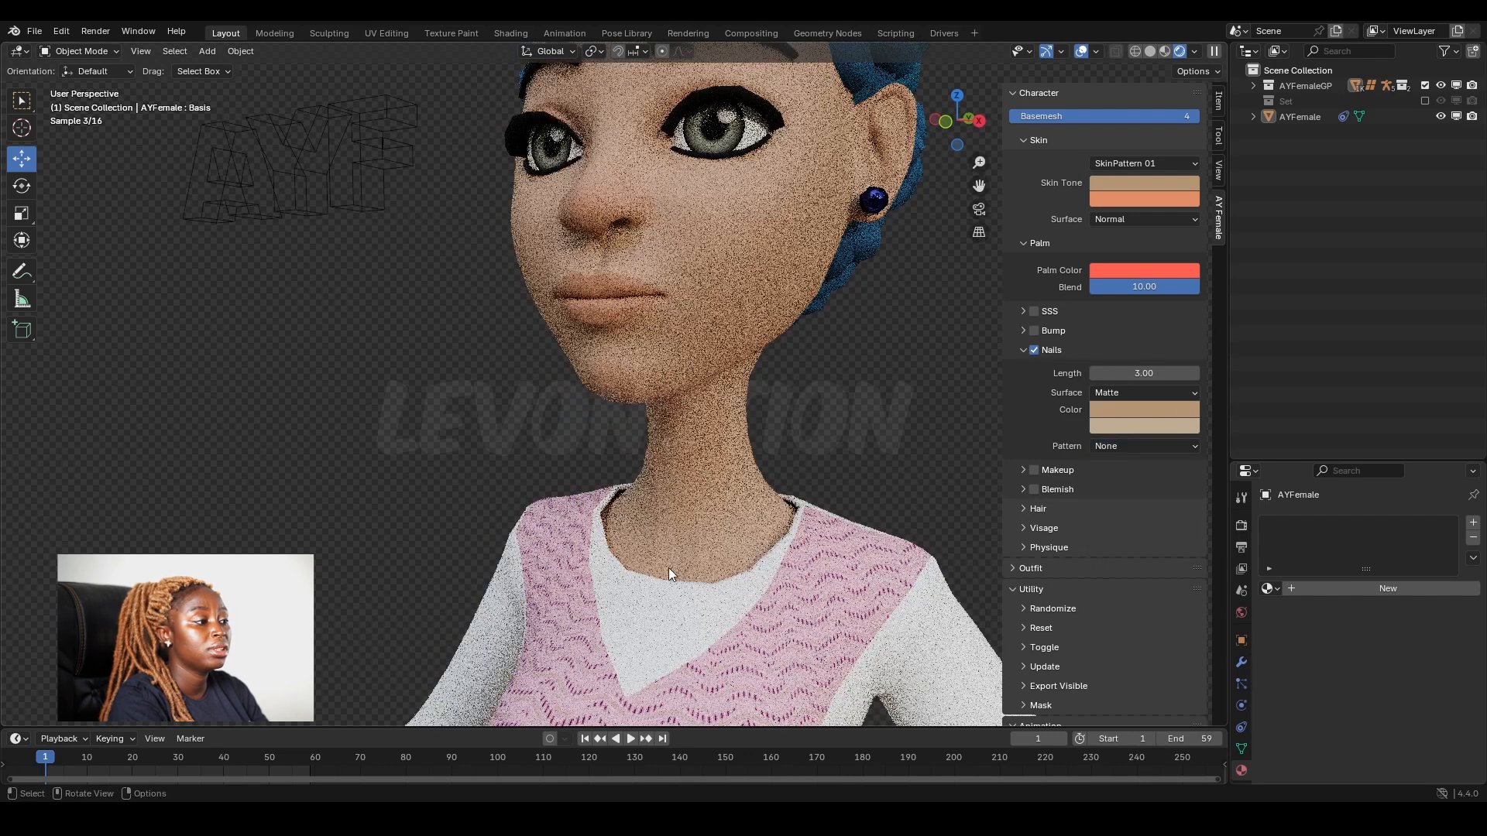
Examine the fingernails on the character's left hand up close
{"action": "scroll", "coordinate": [667, 568], "scroll_direction": "down", "scroll_amount": 4}
{"action": "middle_click_drag", "start_coordinate": [700, 571], "coordinate": [417, 121], "text": "shift"}
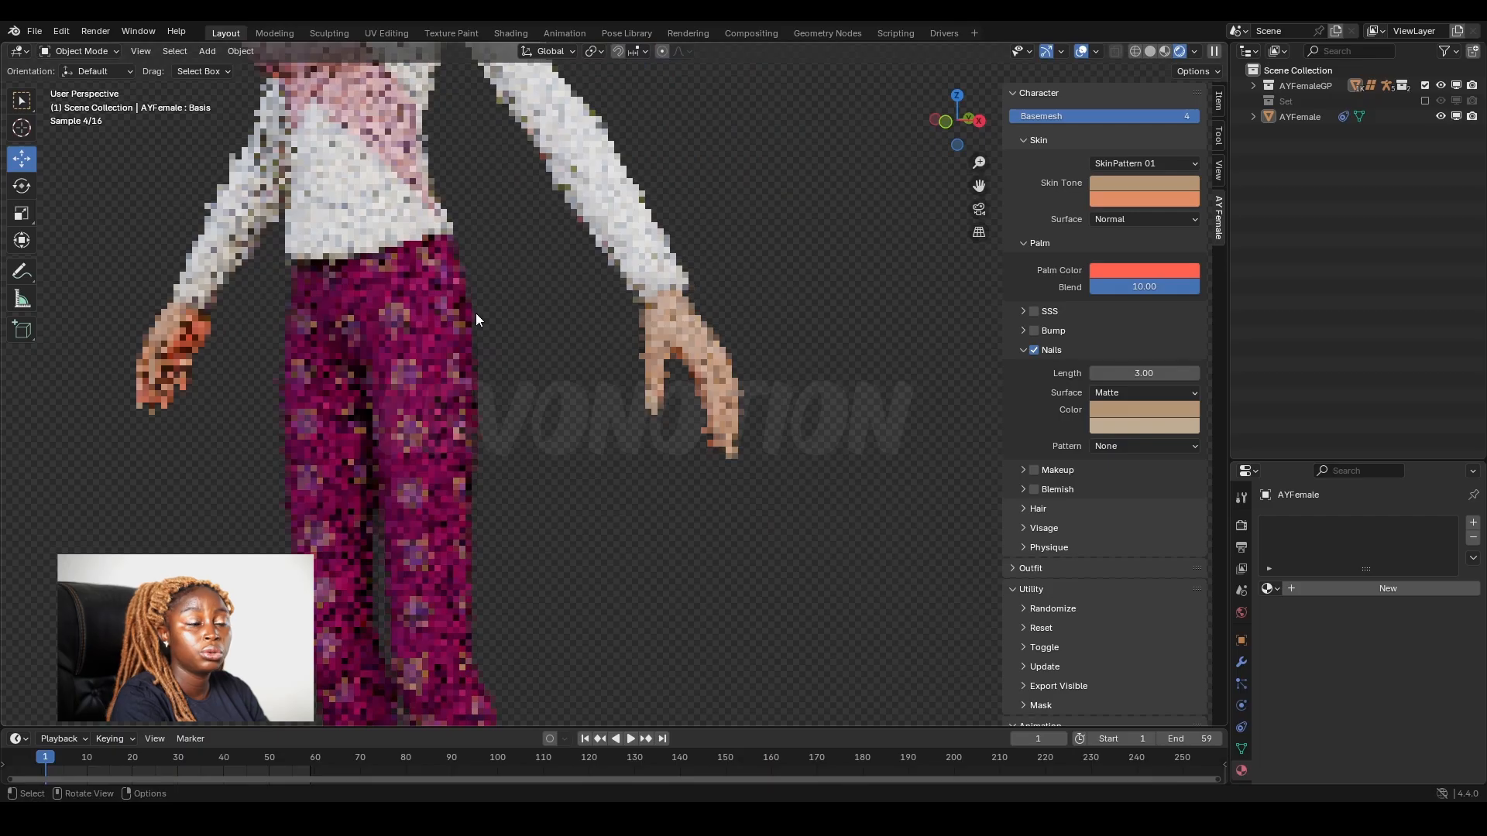
{"action": "middle_click_drag", "start_coordinate": [476, 313], "coordinate": [561, 291], "text": "ctrl"}
{"action": "middle_click_drag", "start_coordinate": [699, 504], "coordinate": [732, 371], "text": "ctrl"}
{"action": "middle_click_drag", "start_coordinate": [949, 561], "coordinate": [743, 460], "text": "shift"}
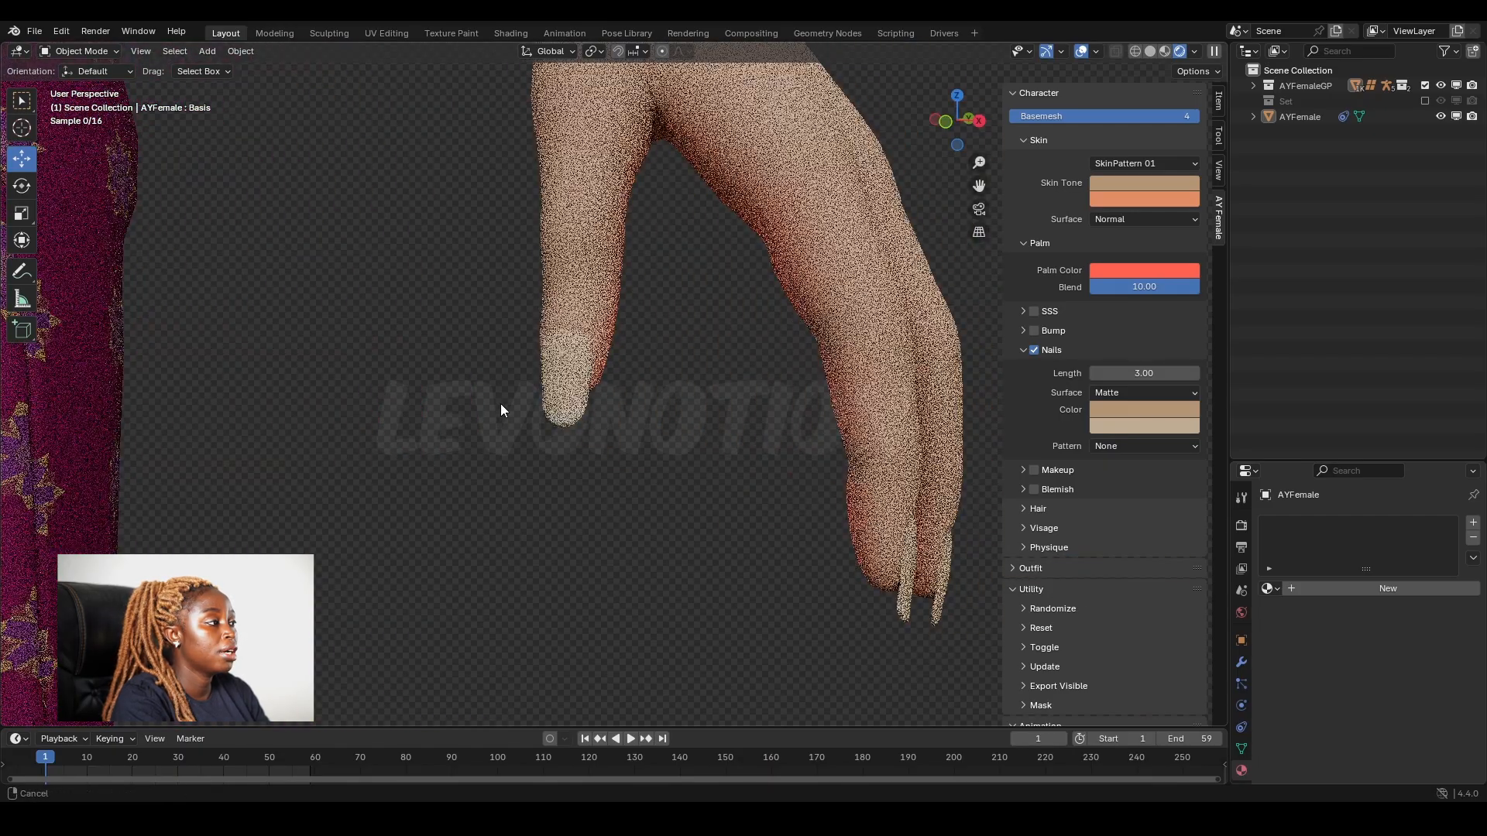
{"action": "middle_click_drag", "start_coordinate": [500, 403], "coordinate": [509, 389], "text": "ctrl"}
{"action": "middle_click_drag", "start_coordinate": [591, 446], "coordinate": [607, 446]}
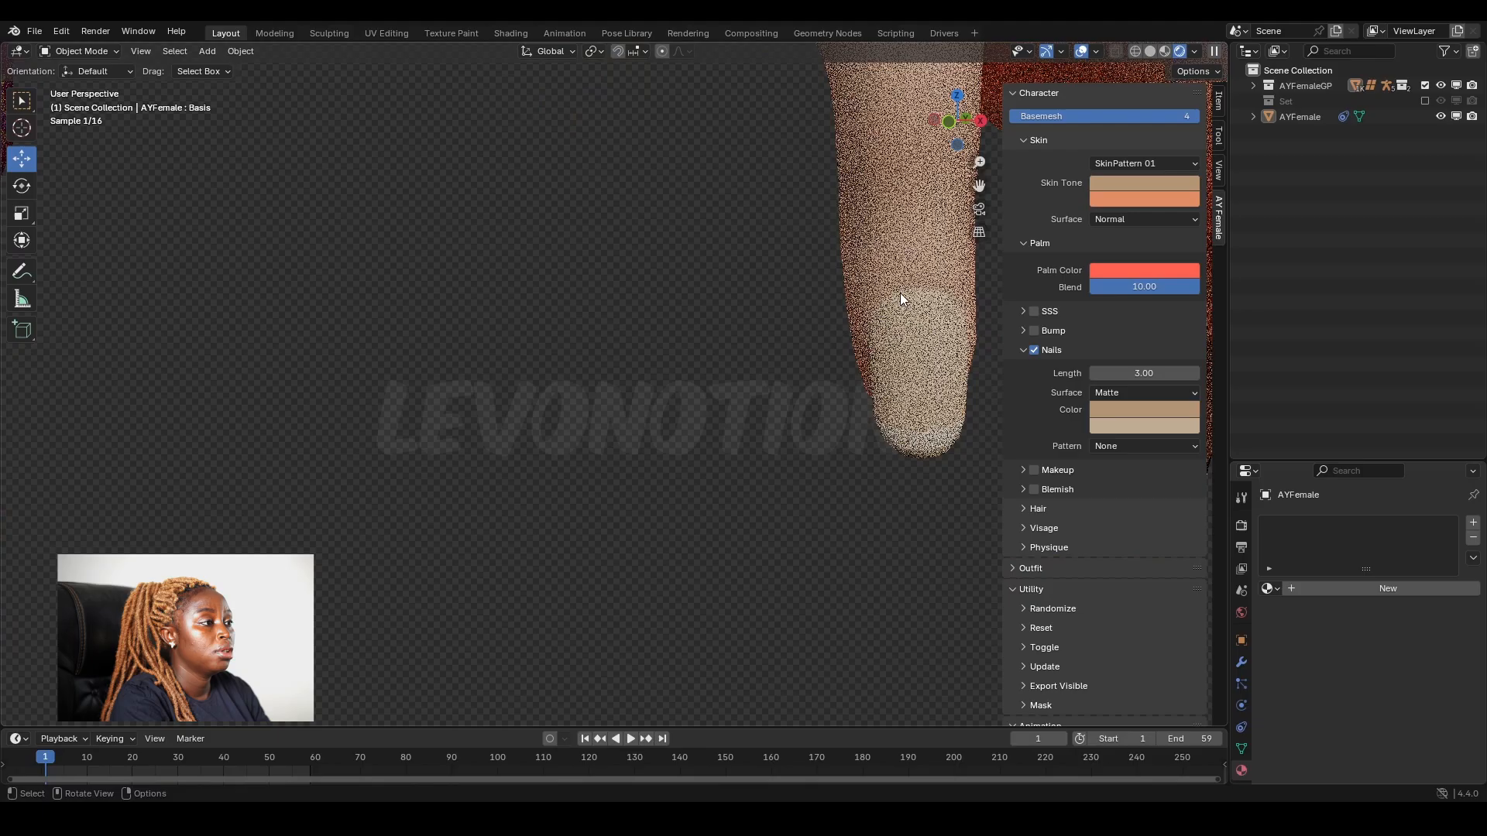
Apply the Love pattern to the fingernails and set its Scale to 24.14
{"action": "middle_click_drag", "start_coordinate": [900, 293], "coordinate": [837, 306], "text": "shift"}
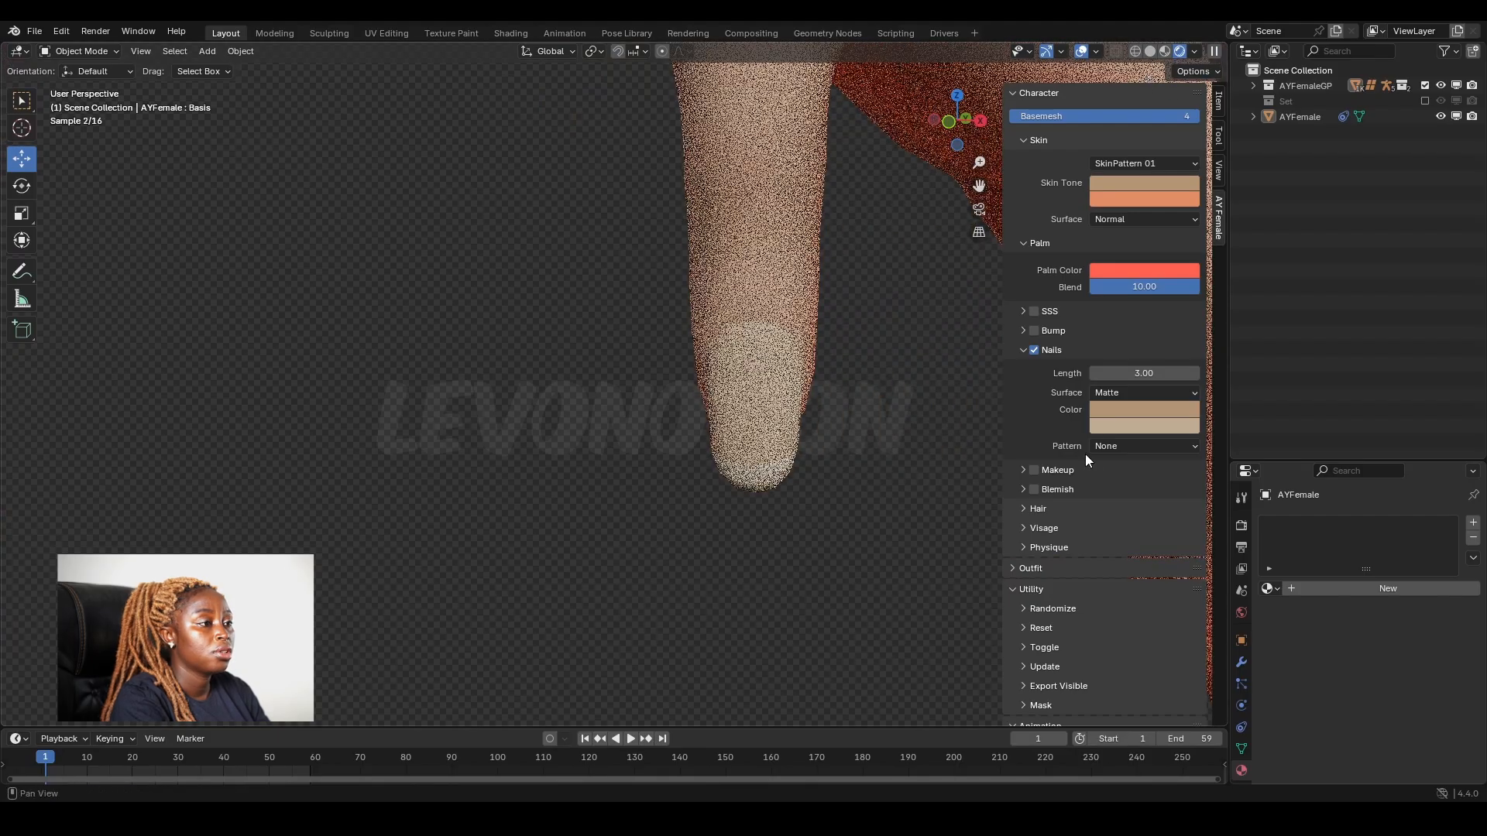
{"action": "left_click", "coordinate": [1118, 448]}
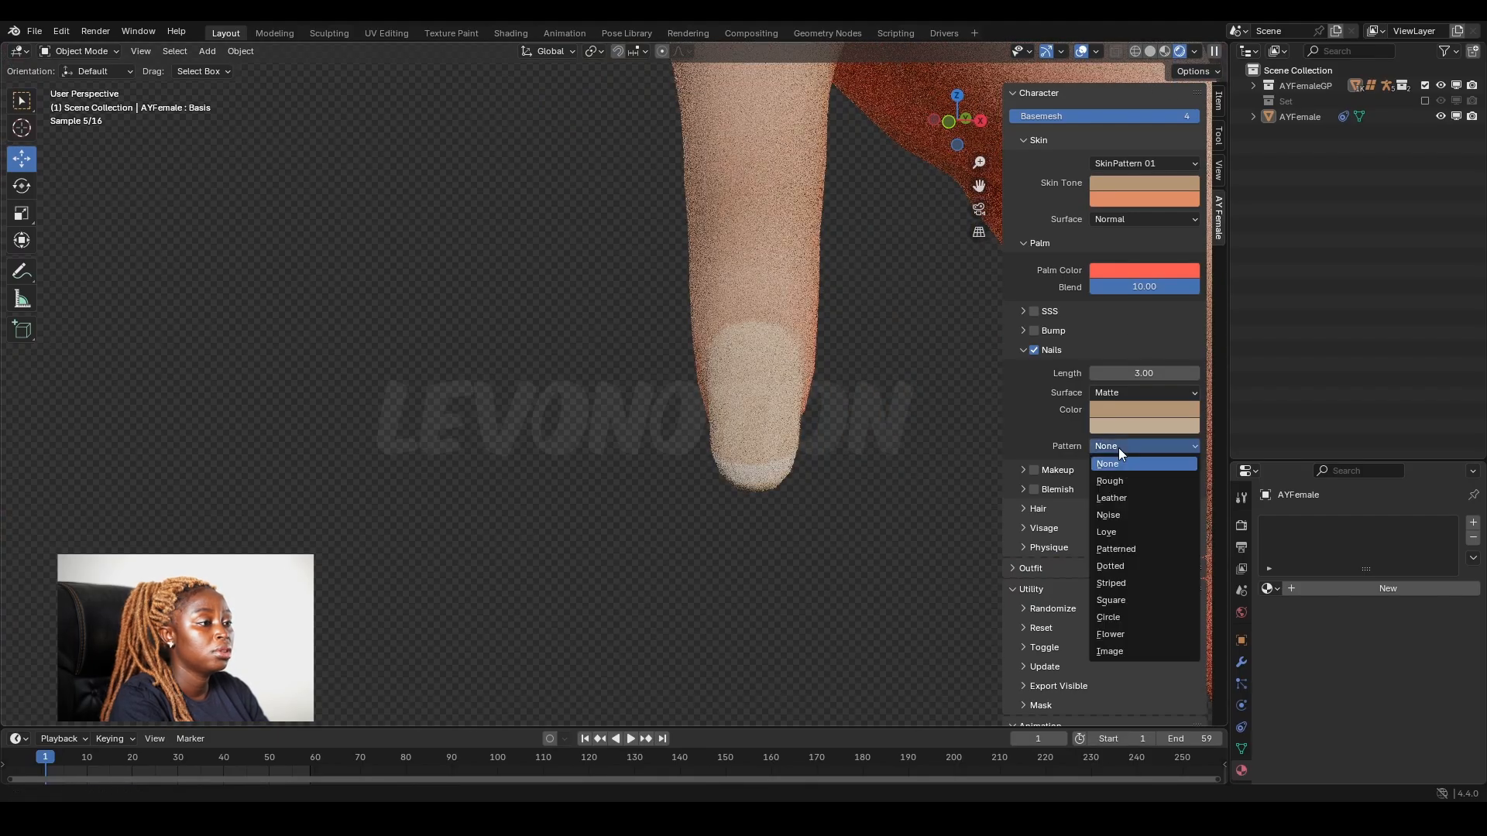
{"action": "left_click", "coordinate": [1115, 533]}
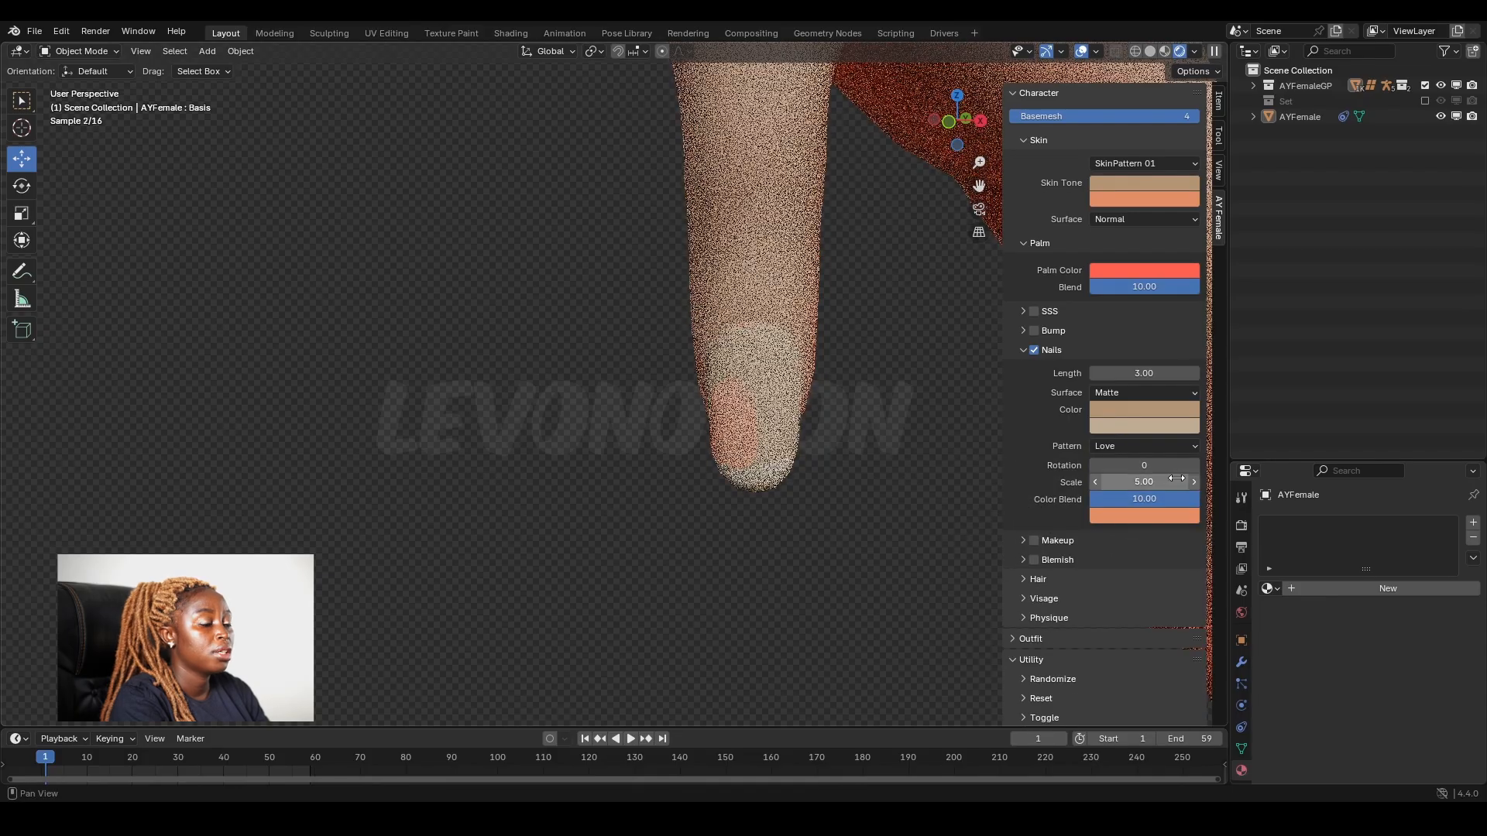
{"action": "mouse_move", "coordinate": [1174, 480]}
{"action": "left_mouse_down"}
{"action": "mouse_move", "coordinate": [1096, 480]}
{"action": "mouse_move", "coordinate": [1155, 481]}
{"action": "left_mouse_up"}
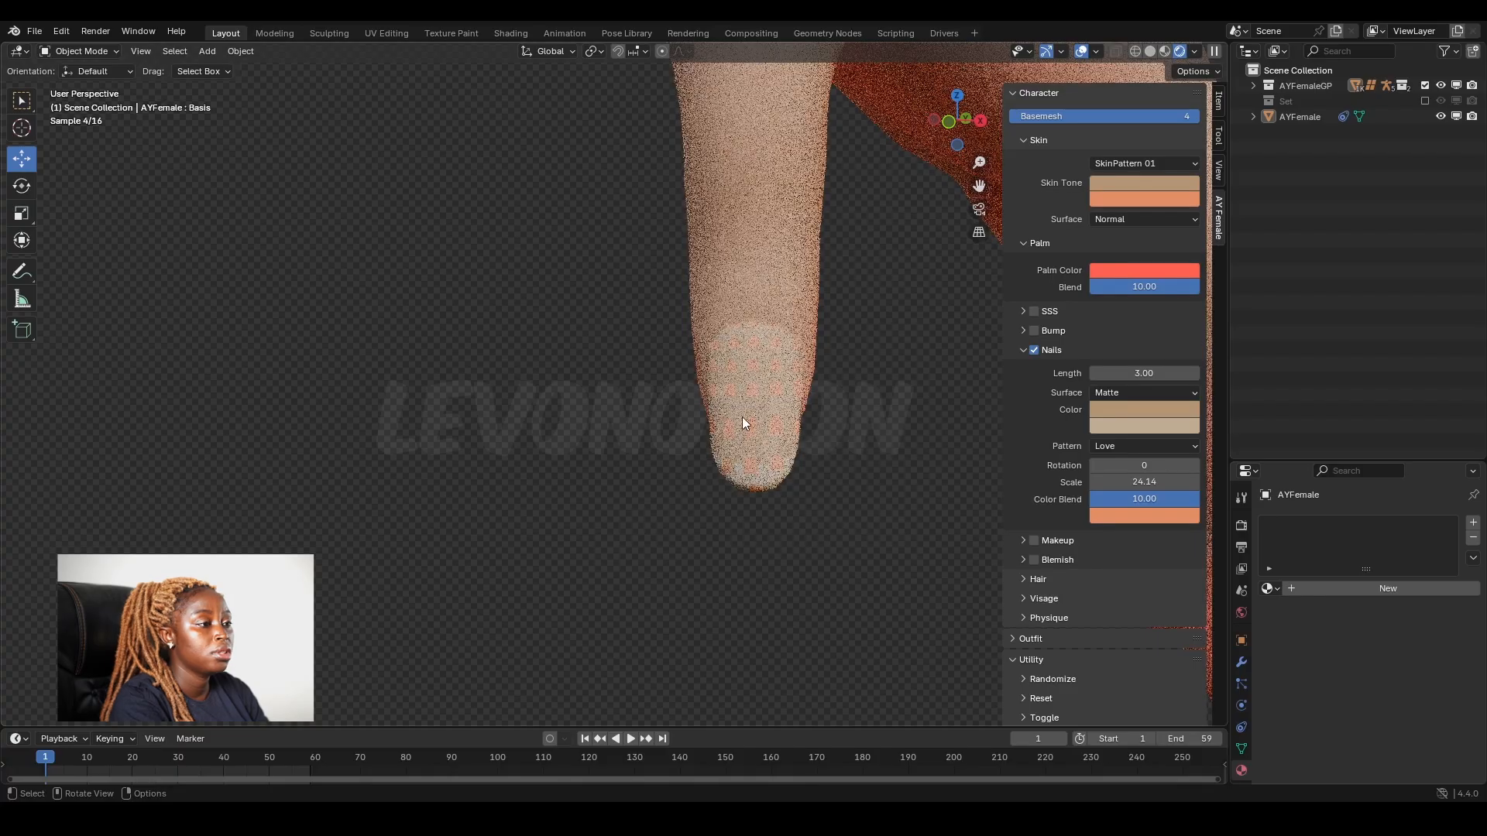
Change the nail pattern's color to red, #E22738
{"action": "left_click", "coordinate": [1132, 519]}
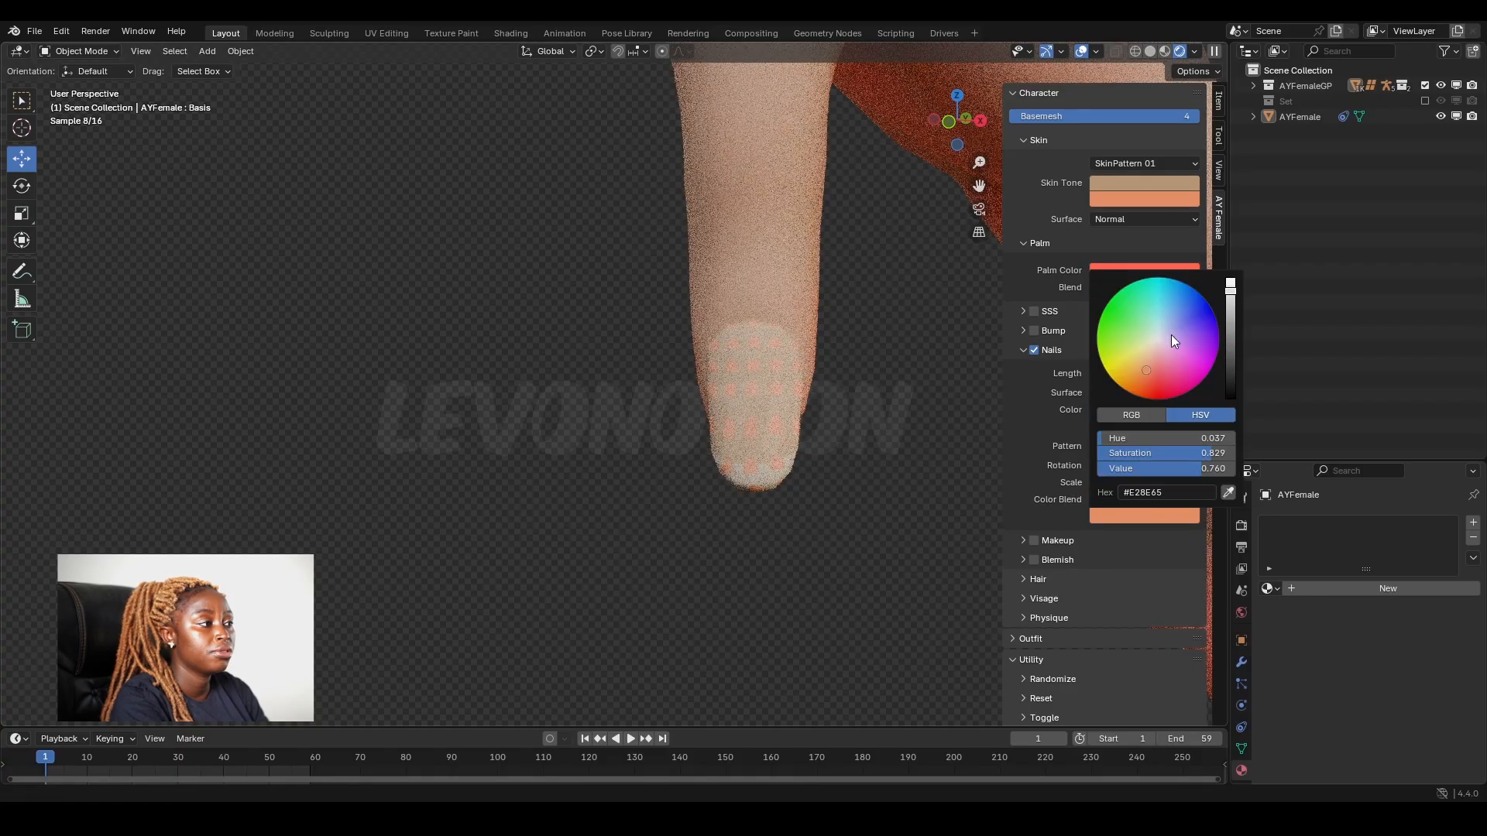
{"action": "left_click", "coordinate": [1163, 389]}
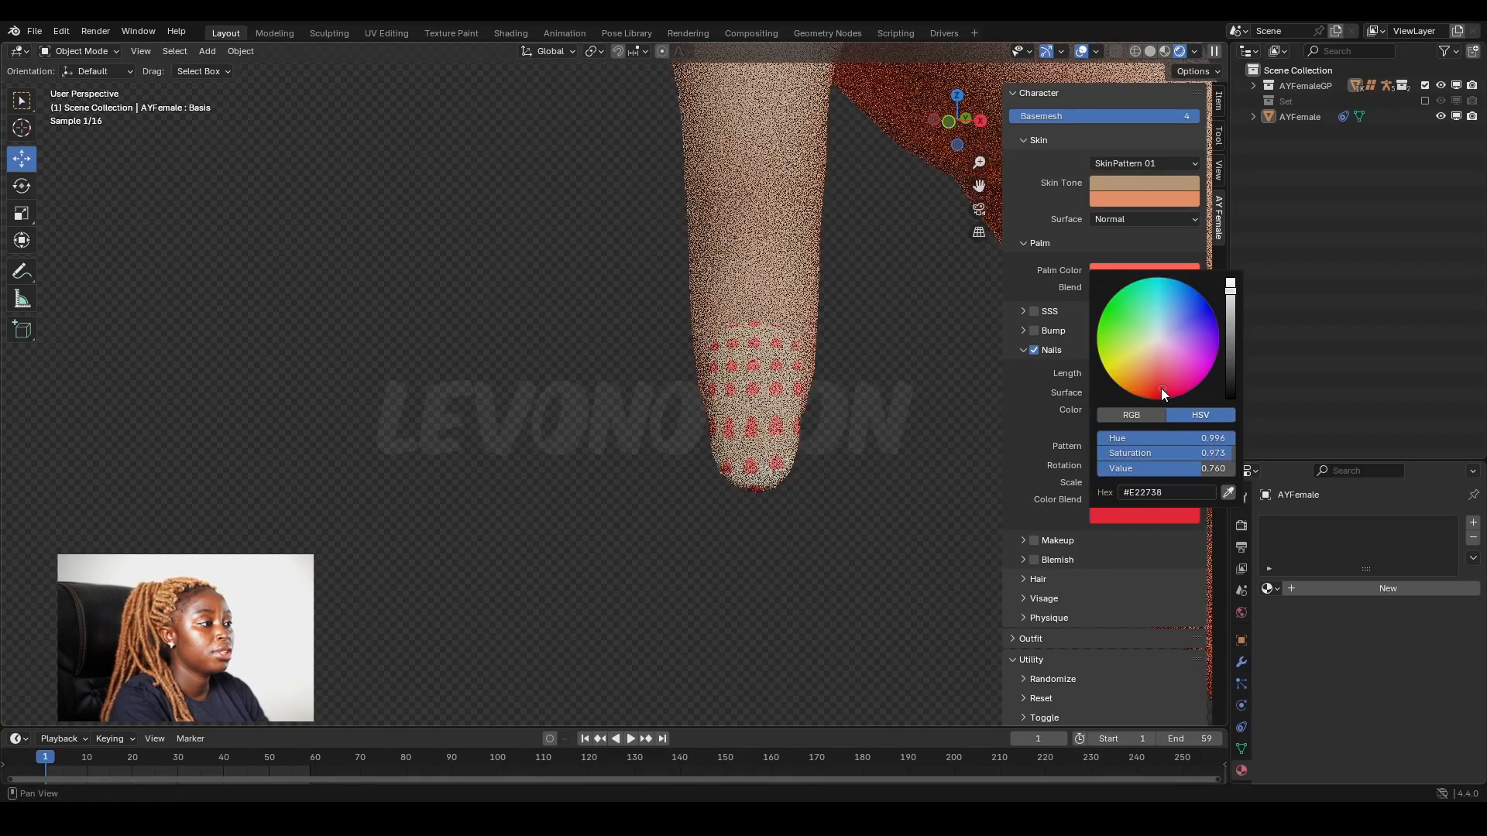
{"action": "mouse_move", "coordinate": [1170, 497]}
{"action": "left_mouse_down"}
{"action": "mouse_move", "coordinate": [1092, 498]}
{"action": "mouse_move", "coordinate": [1199, 499]}
{"action": "left_mouse_up"}
{"action": "left_click", "coordinate": [1157, 405]}
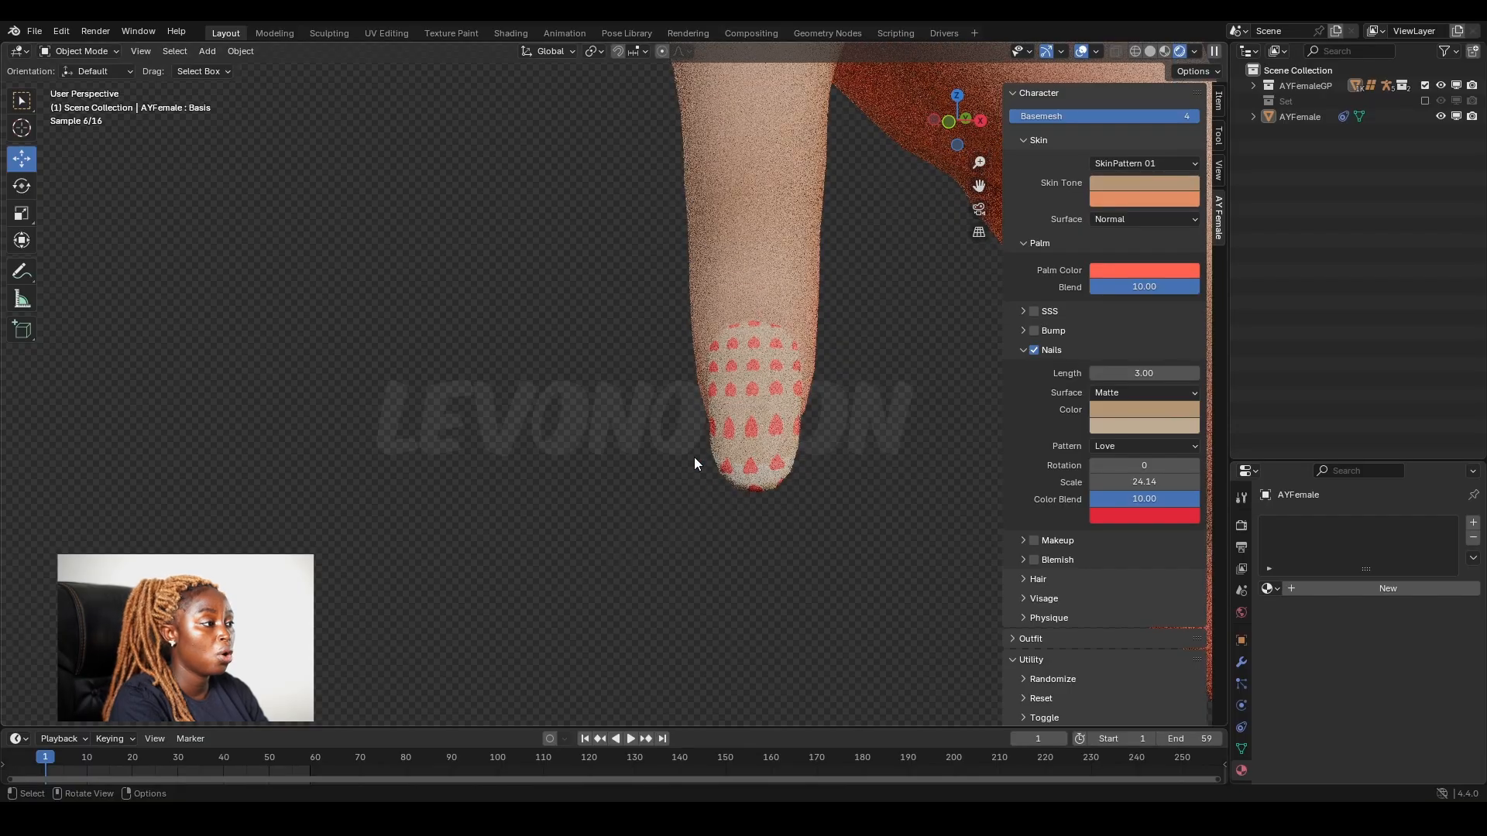
Set the nails' base color to blue and their tip color to green
{"action": "left_click", "coordinate": [1163, 414]}
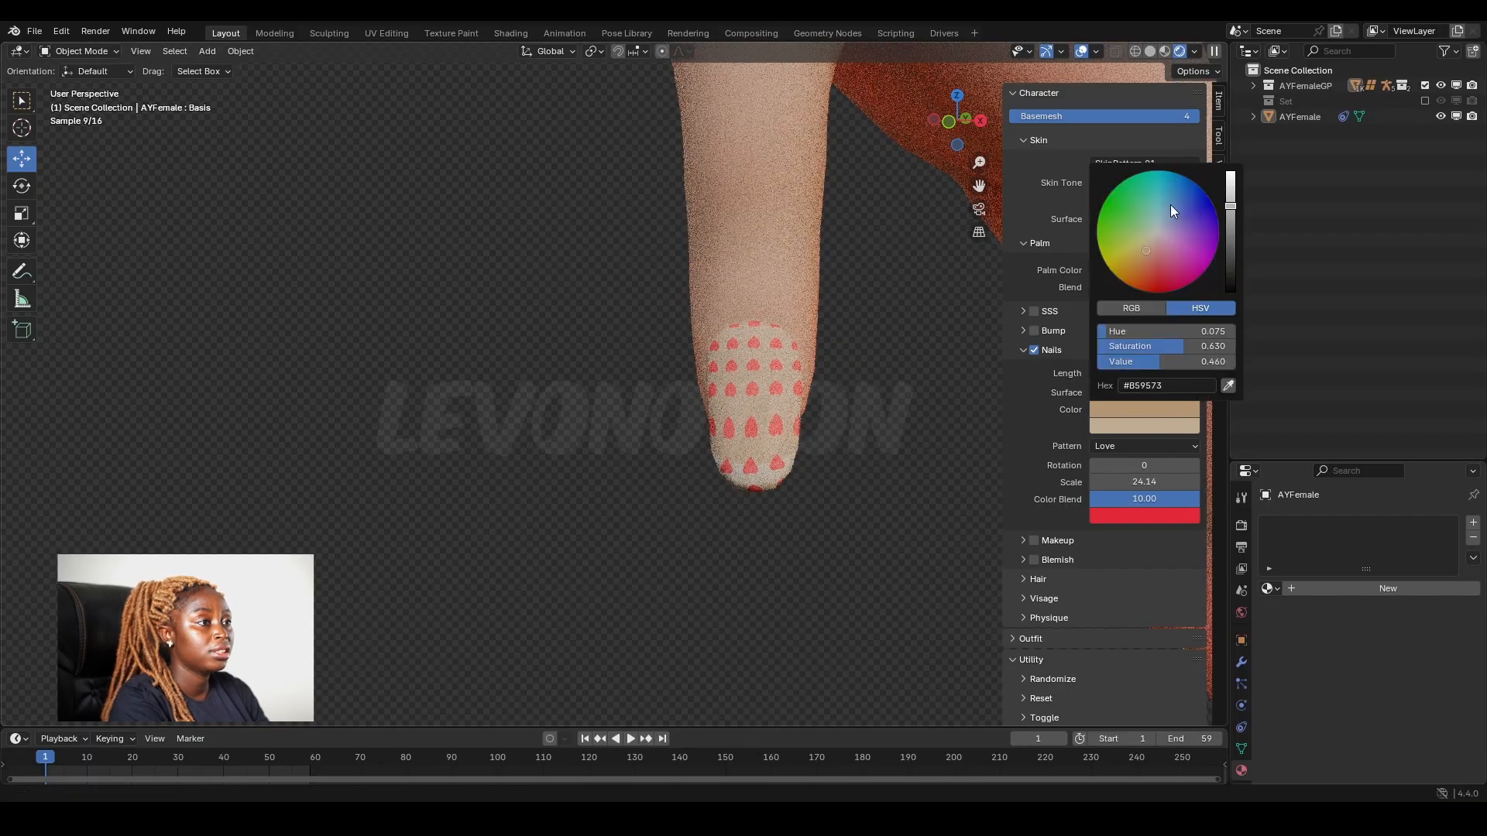
{"action": "left_click", "coordinate": [1182, 197]}
{"action": "left_click", "coordinate": [1131, 426]}
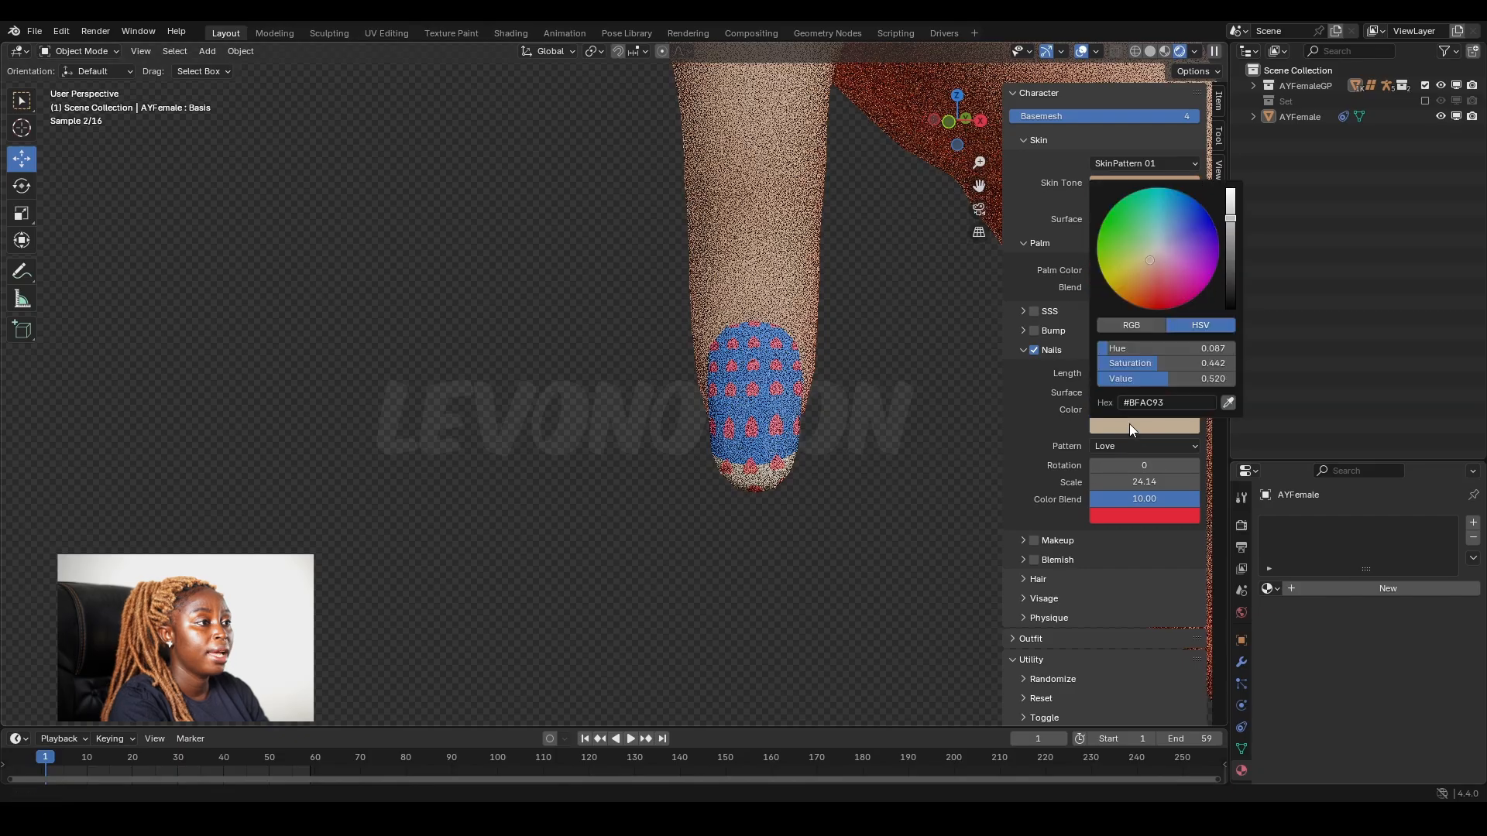
{"action": "left_click", "coordinate": [1117, 231]}
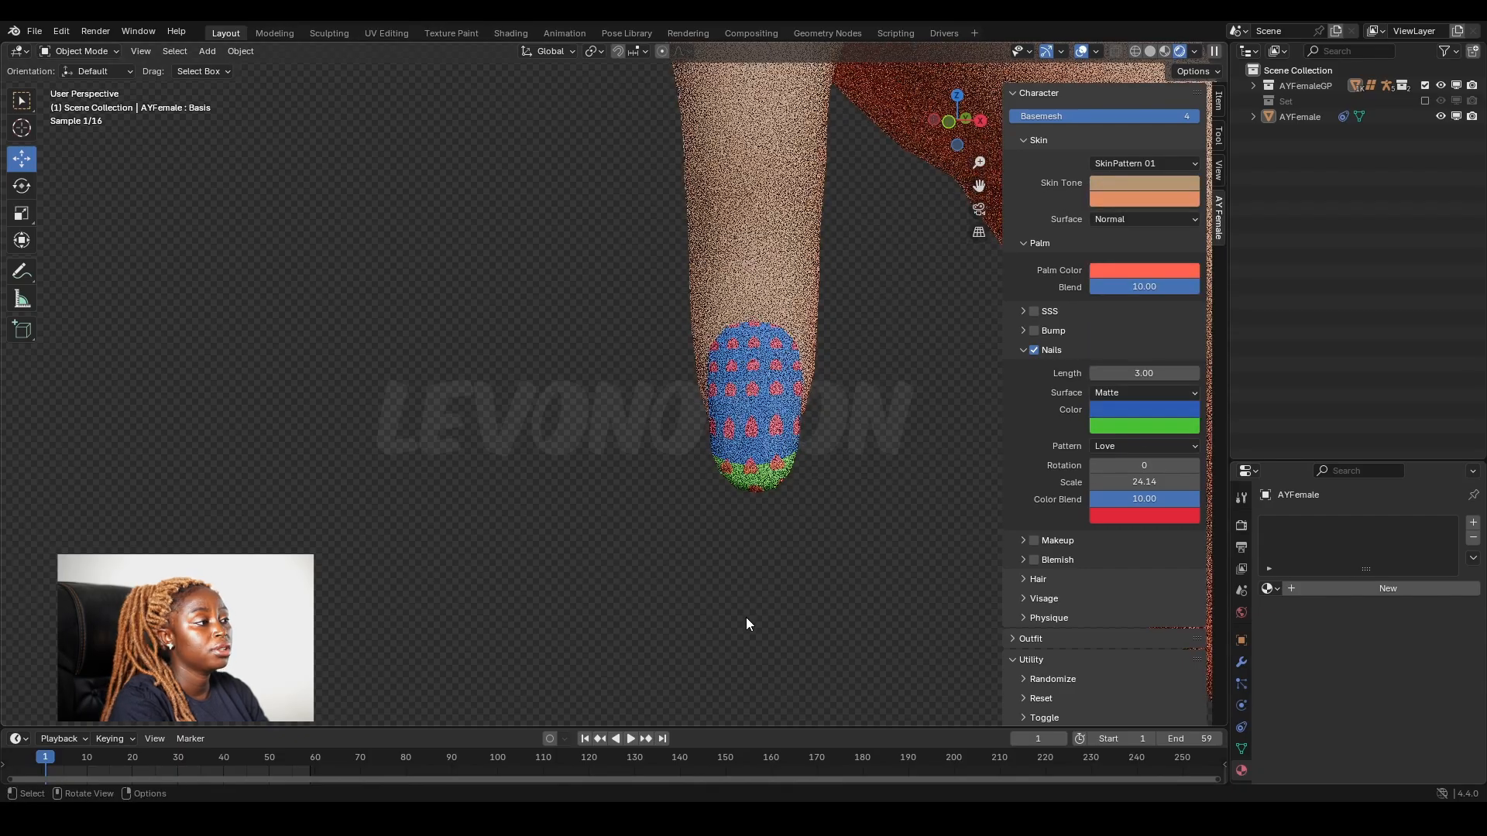
{"action": "scroll", "coordinate": [744, 607], "scroll_direction": "down", "scroll_amount": 10}
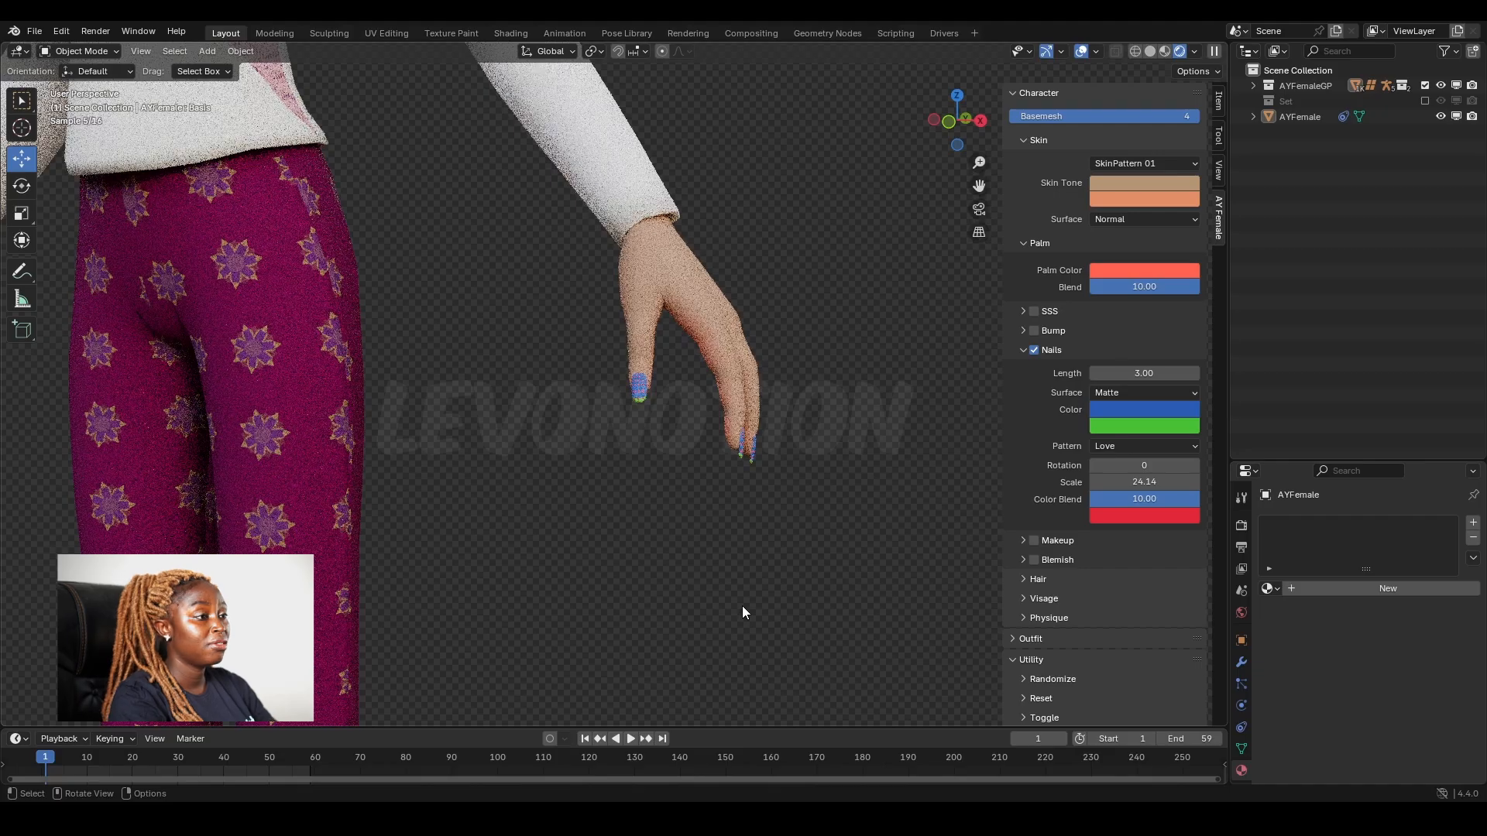
Collapse the Nails settings, and enable Makeup with its settings expanded while viewing the character's face
{"action": "left_click", "coordinate": [1023, 349]}
{"action": "scroll", "coordinate": [571, 531], "scroll_direction": "down", "scroll_amount": 5}
{"action": "middle_click_drag", "start_coordinate": [388, 141], "coordinate": [560, 457], "text": "shift"}
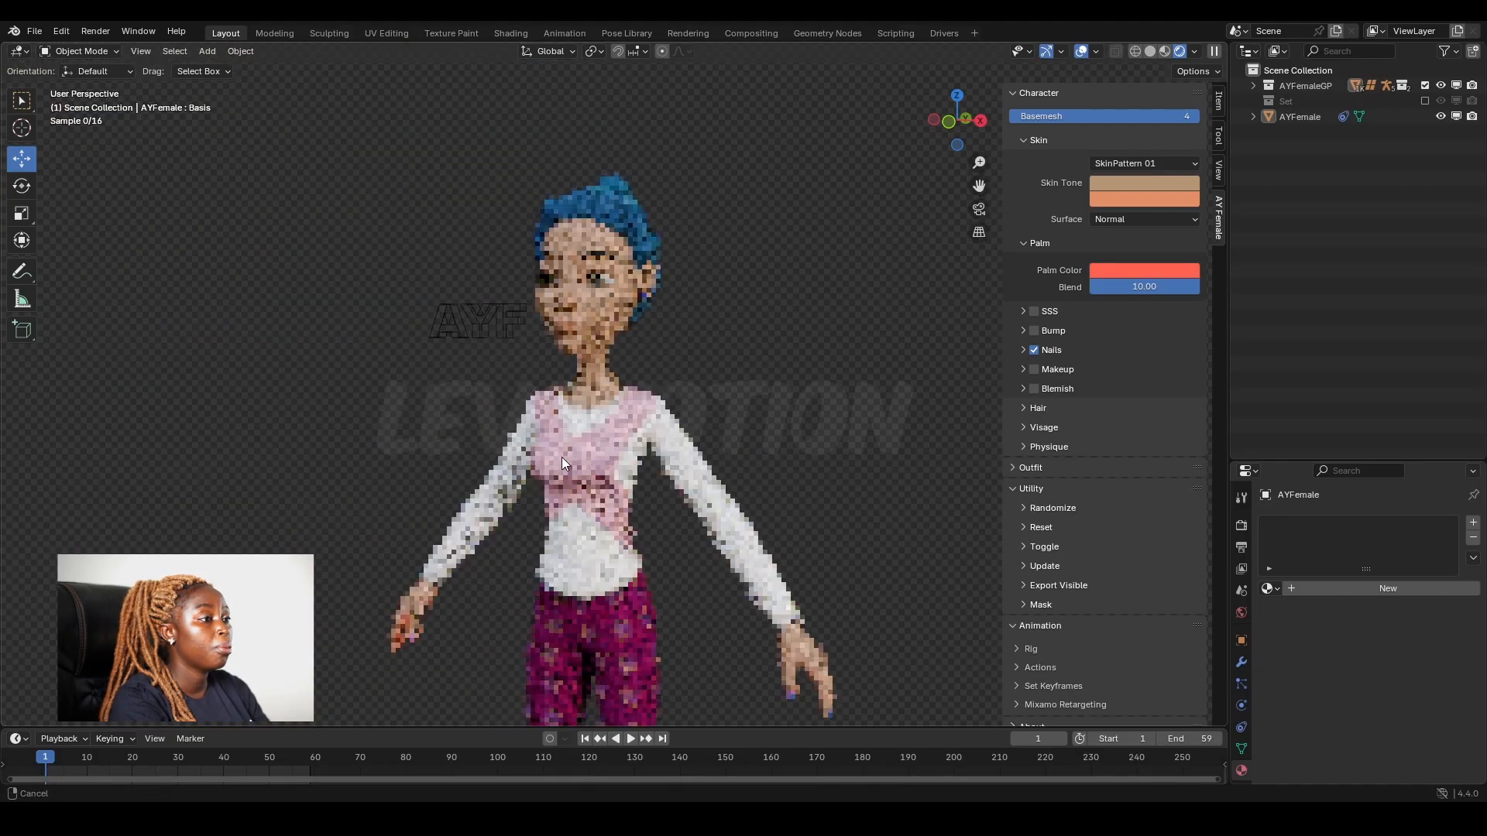
{"action": "scroll", "coordinate": [561, 457], "scroll_direction": "up", "scroll_amount": 5}
{"action": "scroll", "coordinate": [467, 456], "scroll_direction": "up", "scroll_amount": 2}
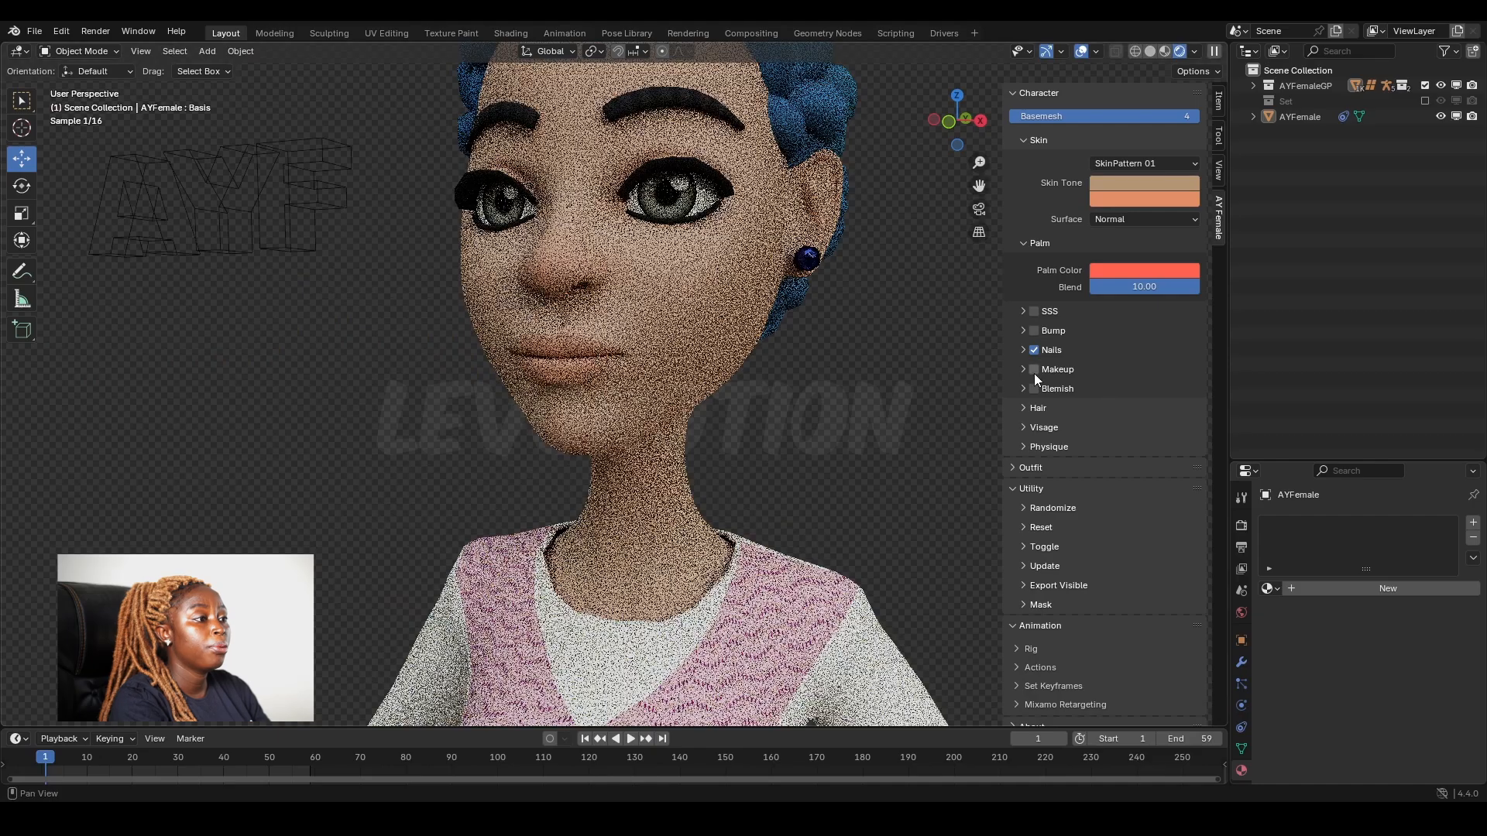
{"action": "left_click", "coordinate": [1034, 370]}
{"action": "left_click", "coordinate": [1016, 370]}
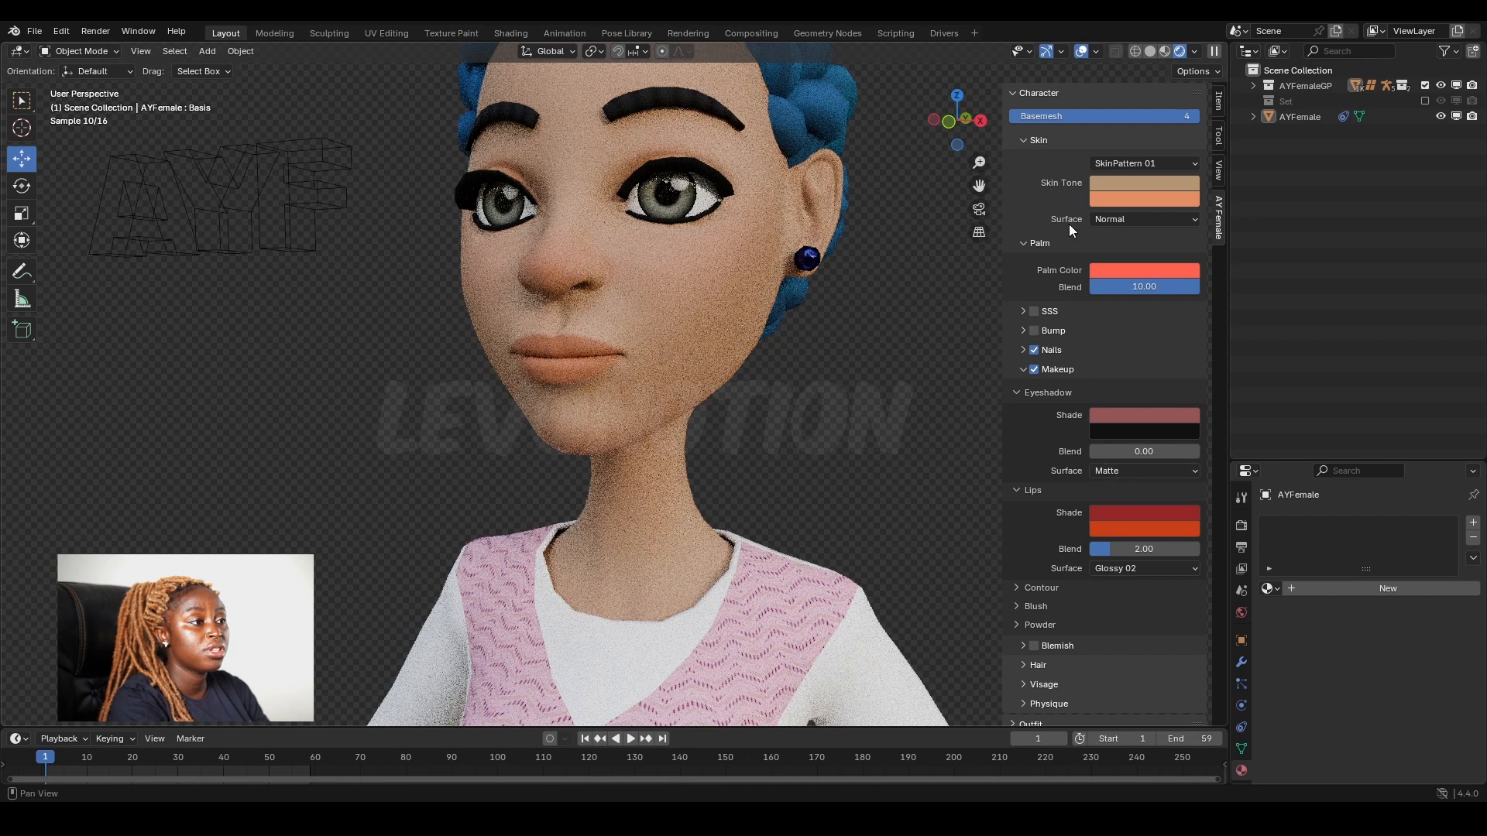
Review the Nails, Contour and Blush settings, collapsing each one again
{"action": "left_click", "coordinate": [1022, 350]}
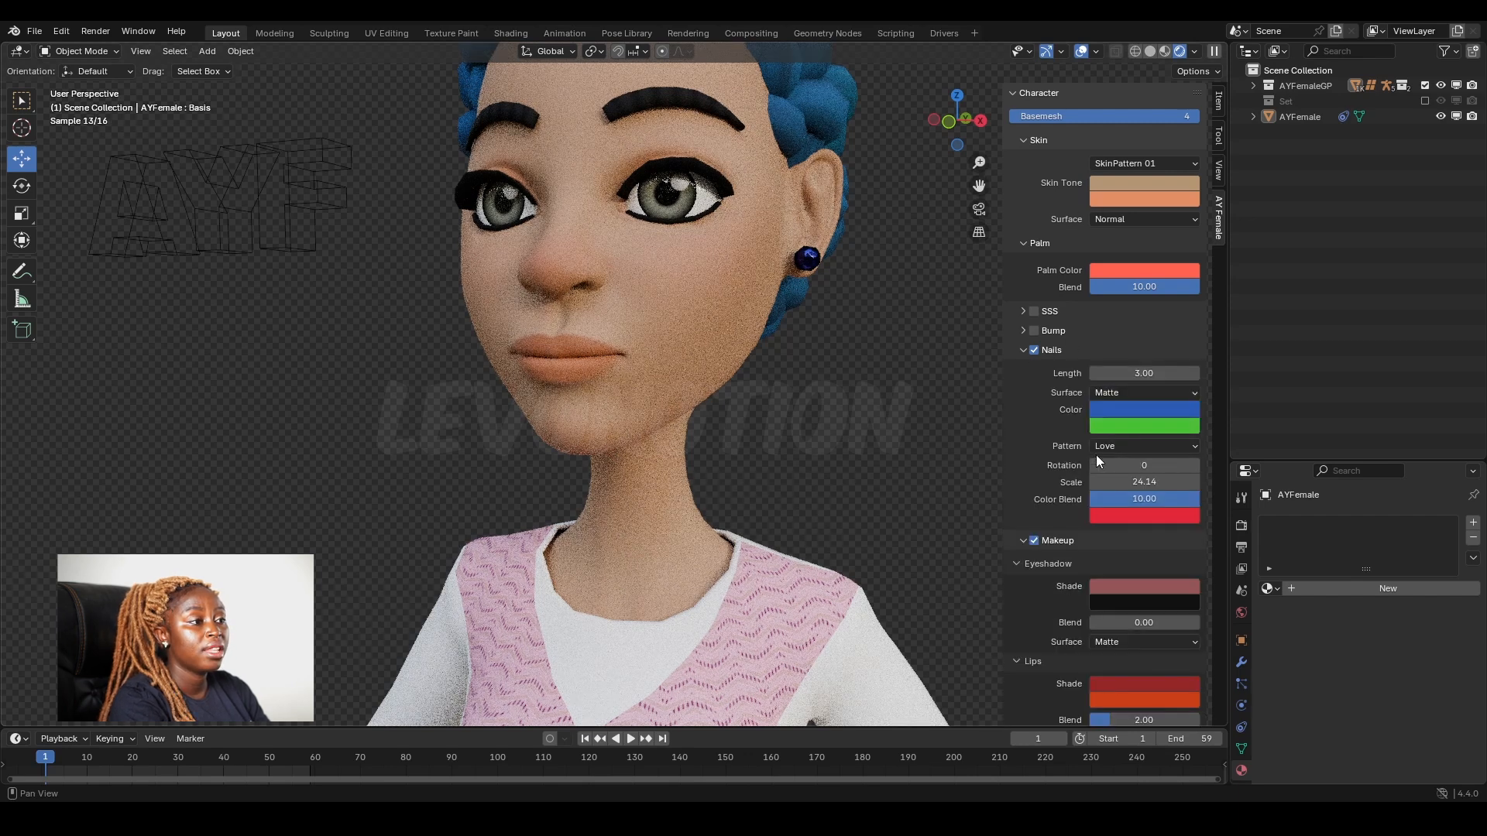
{"action": "left_click", "coordinate": [1022, 350]}
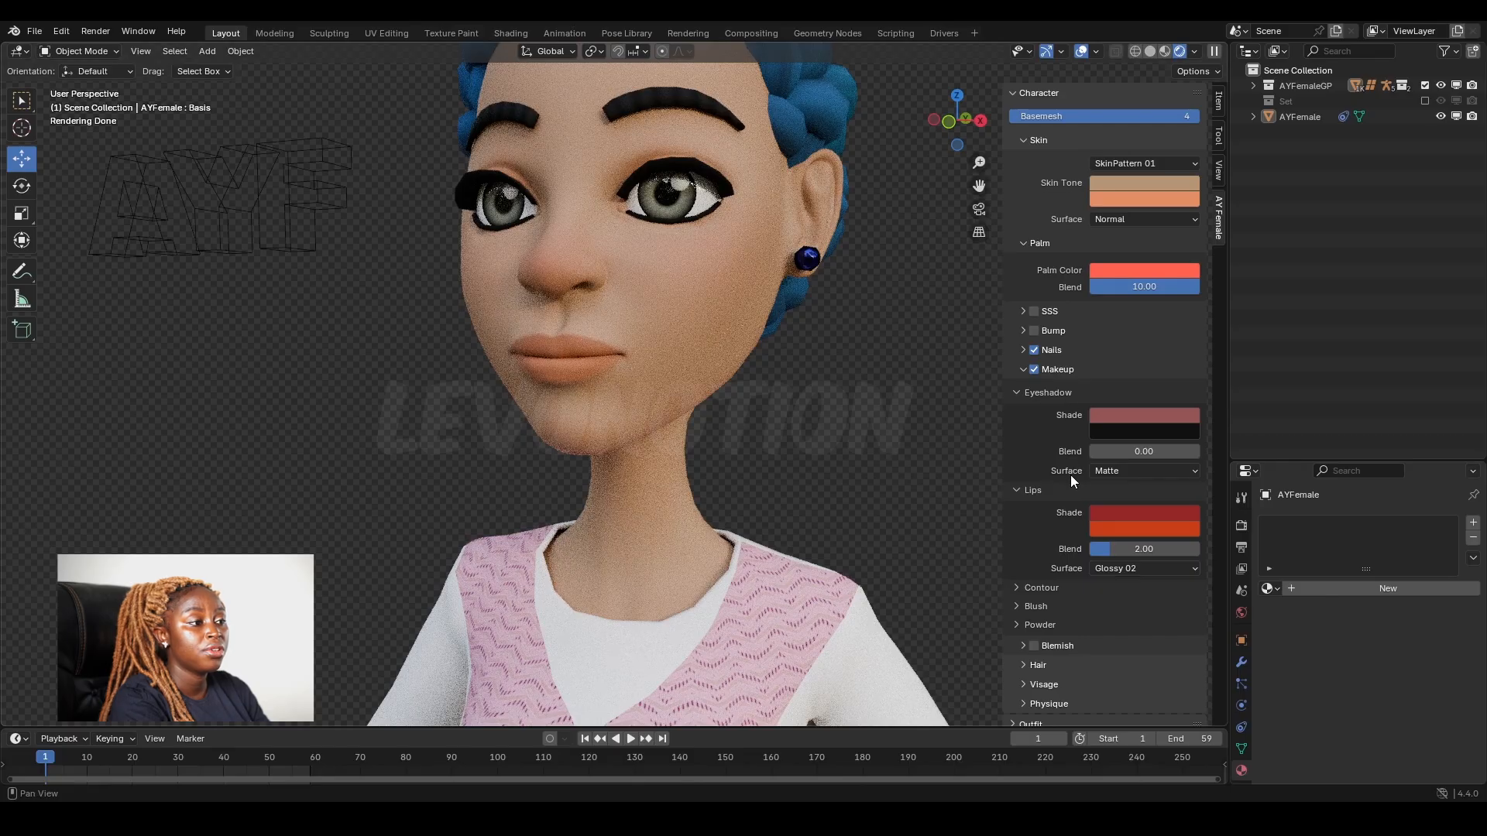
{"action": "left_click", "coordinate": [1041, 588]}
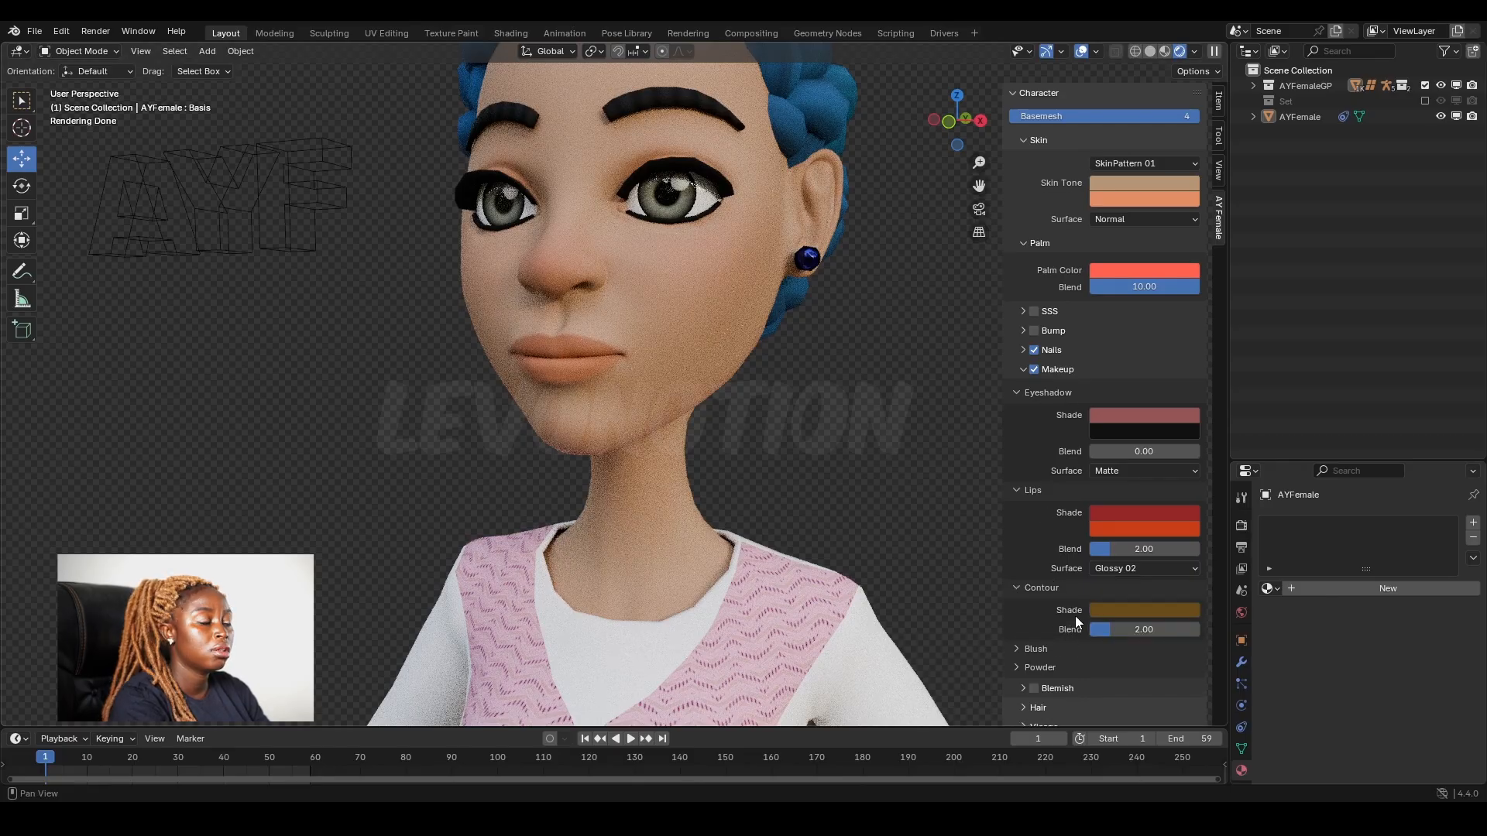
{"action": "left_click", "coordinate": [1037, 589]}
{"action": "left_click", "coordinate": [1037, 607]}
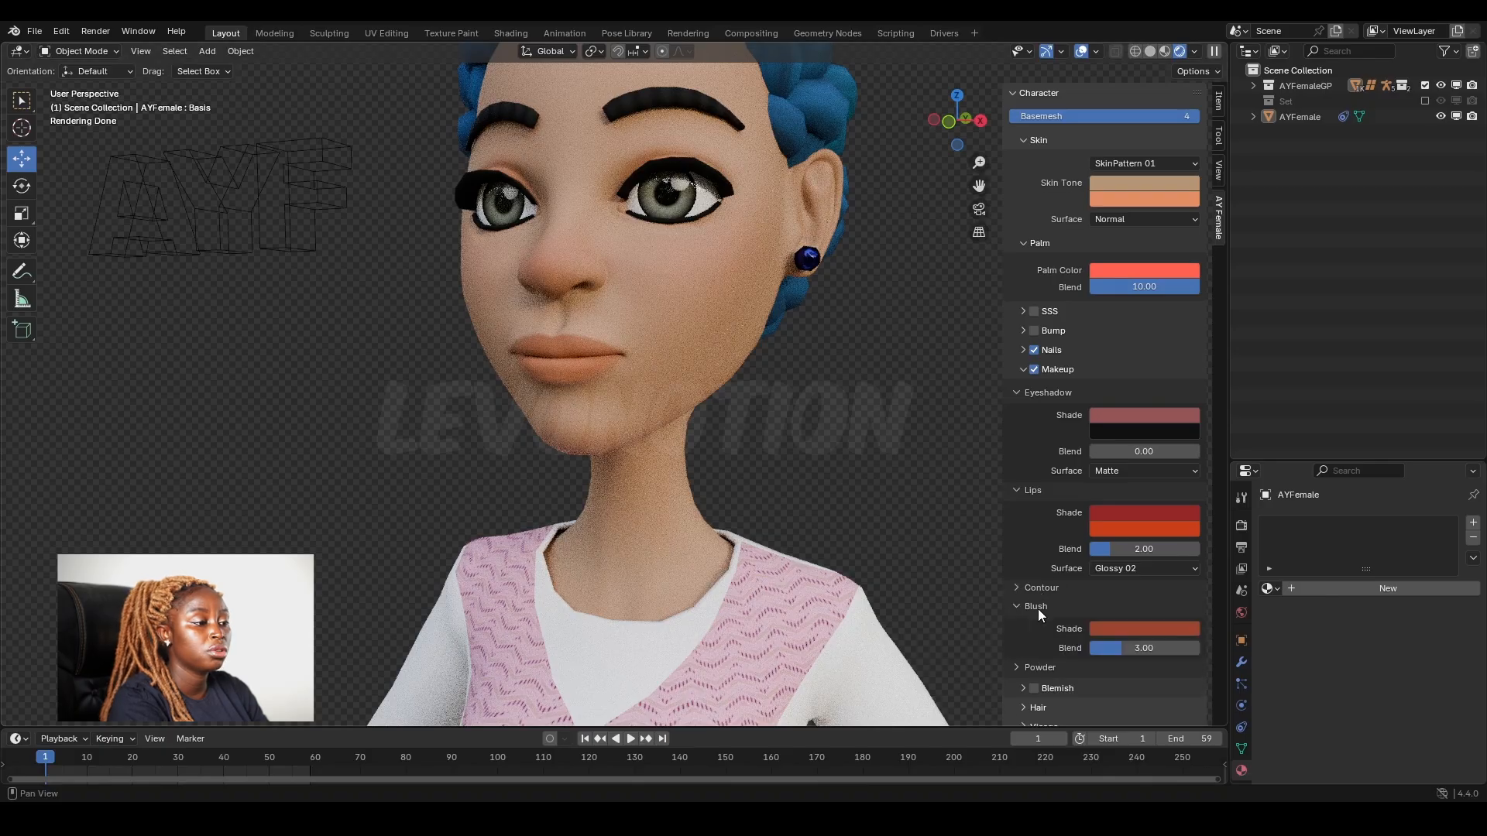
{"action": "scroll", "coordinate": [1037, 608], "scroll_direction": "down", "scroll_amount": 2}
{"action": "left_click", "coordinate": [1027, 544]}
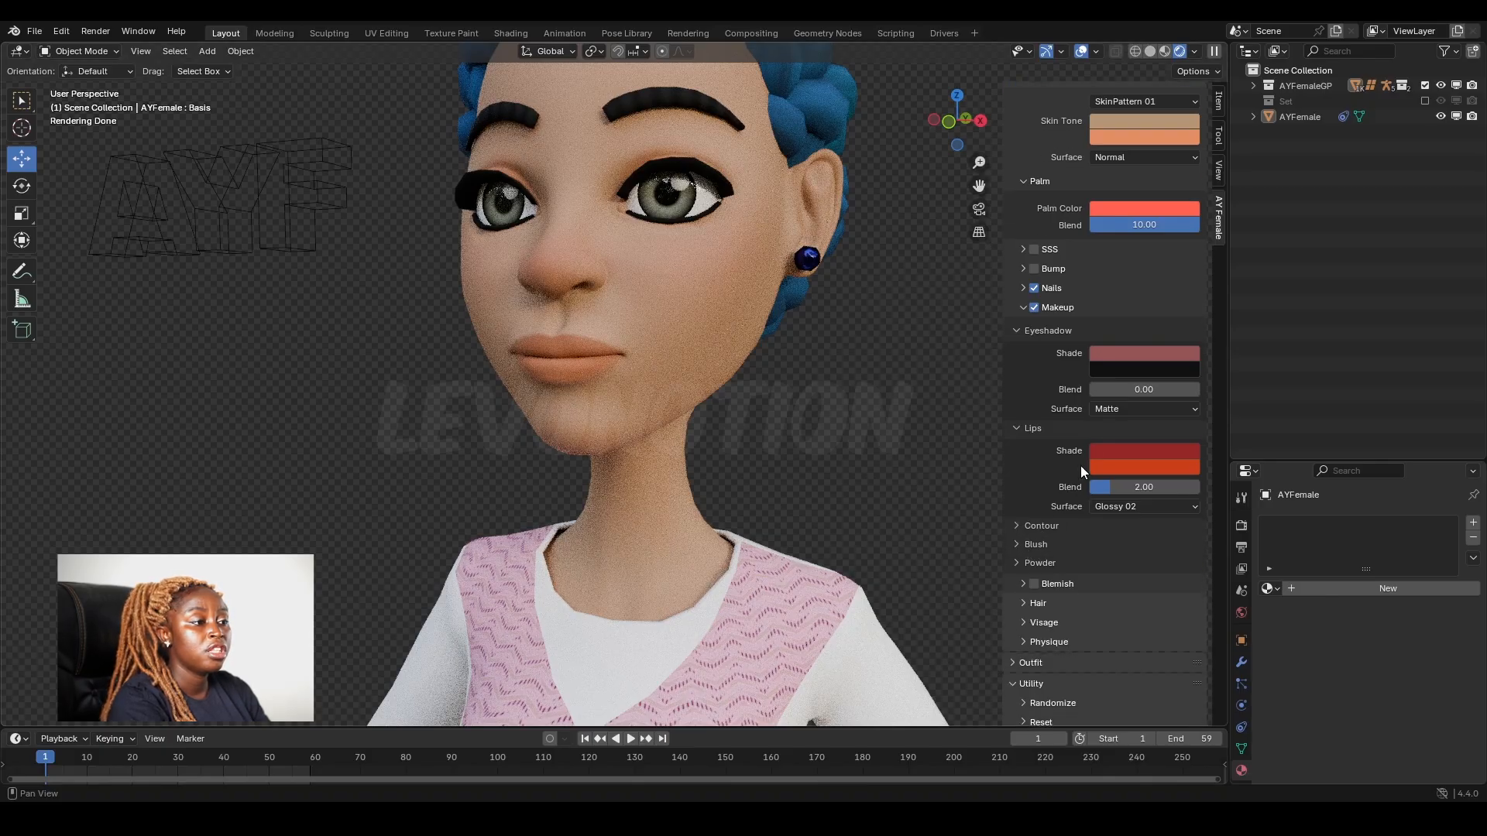
Set the Surface of the Lips makeup to Metal and view the face from the front
{"action": "left_click", "coordinate": [1118, 508]}
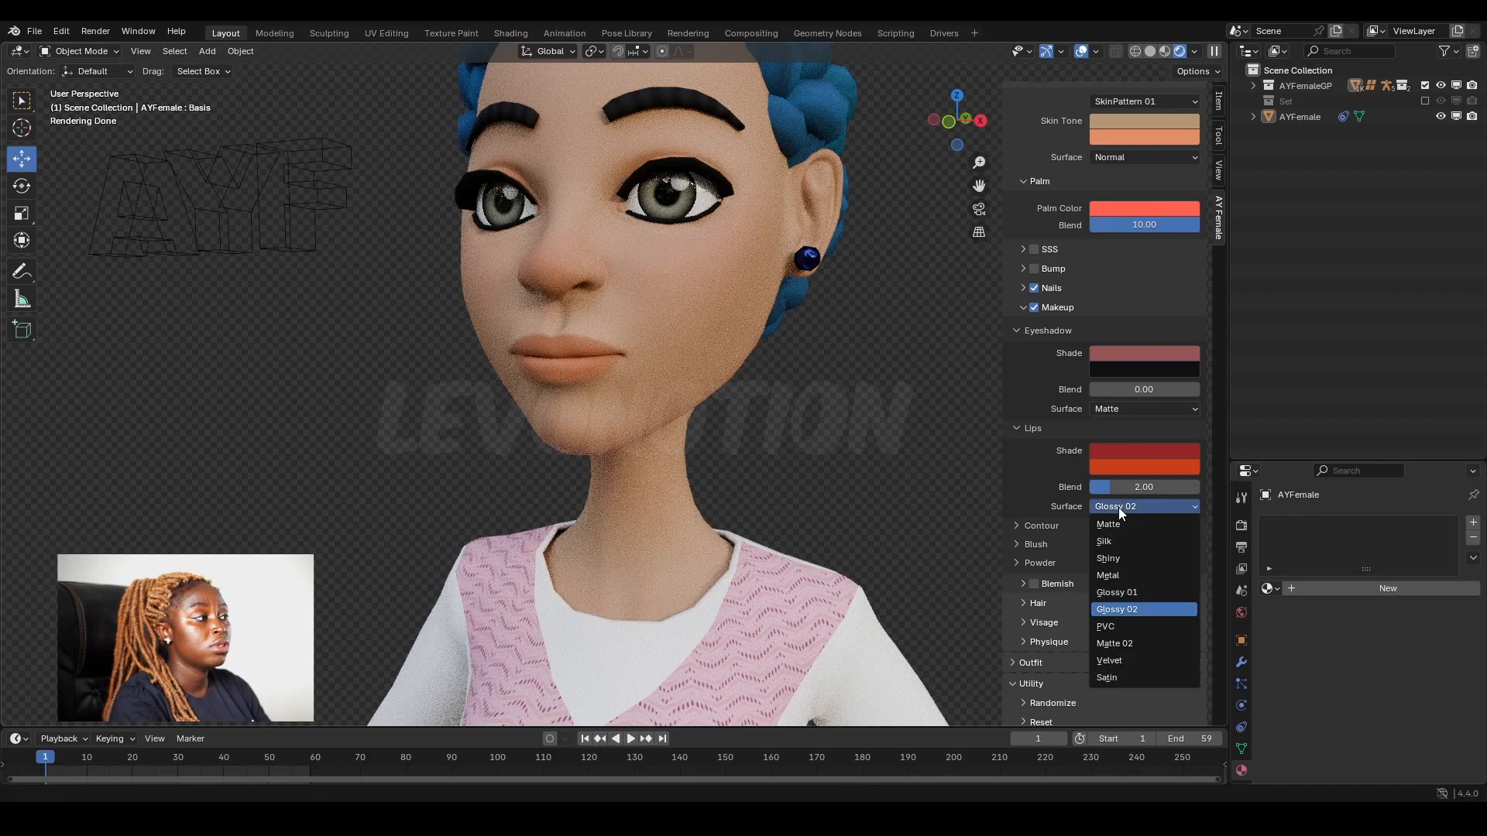
{"action": "left_click", "coordinate": [1117, 578]}
{"action": "middle_click_drag", "start_coordinate": [500, 380], "coordinate": [619, 392]}
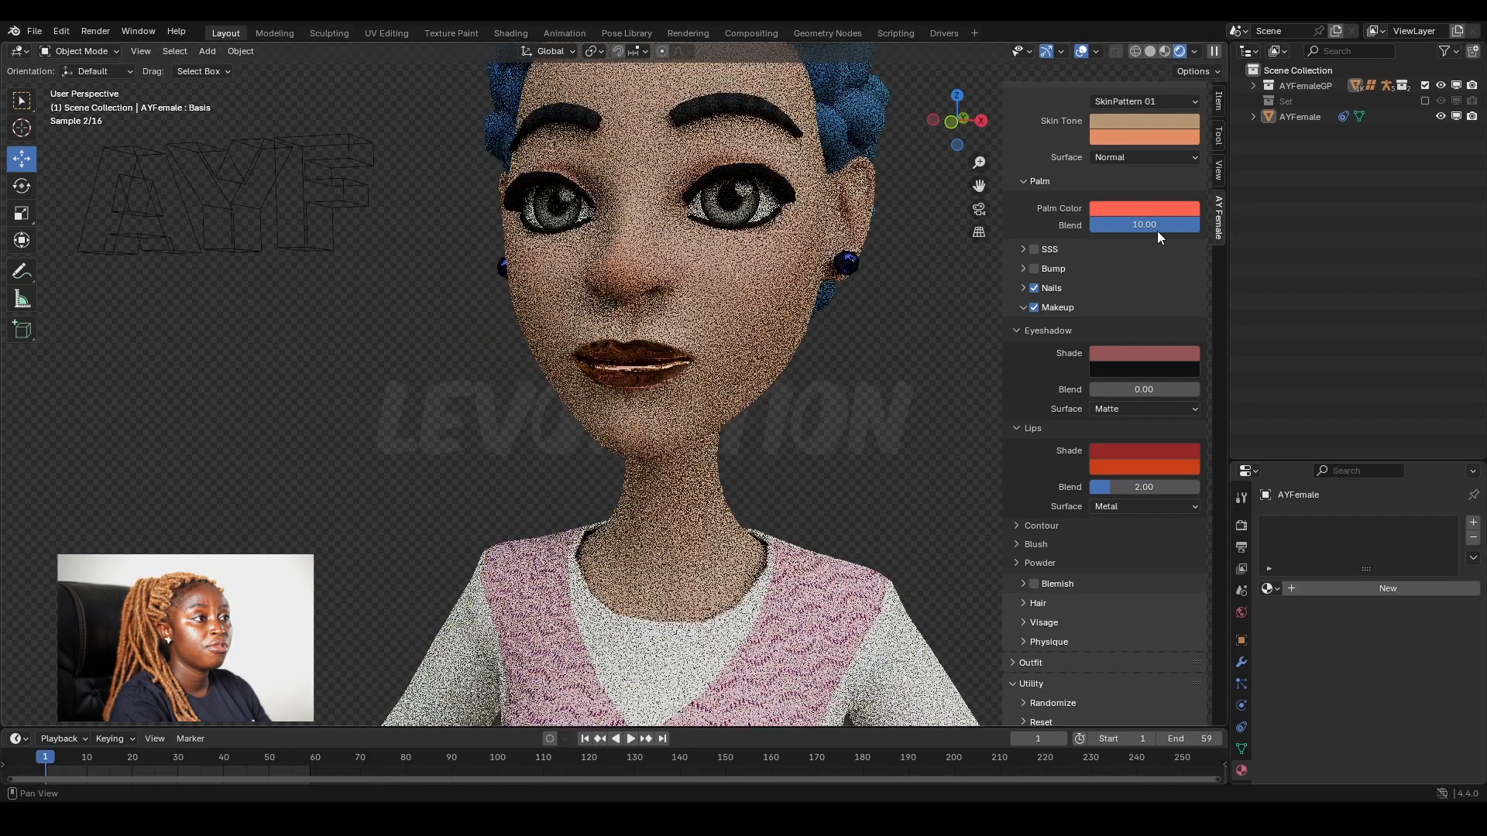
Try the Wet and Chrome options for the skin Surface
{"action": "scroll", "coordinate": [1138, 234], "scroll_direction": "up", "scroll_amount": 2}
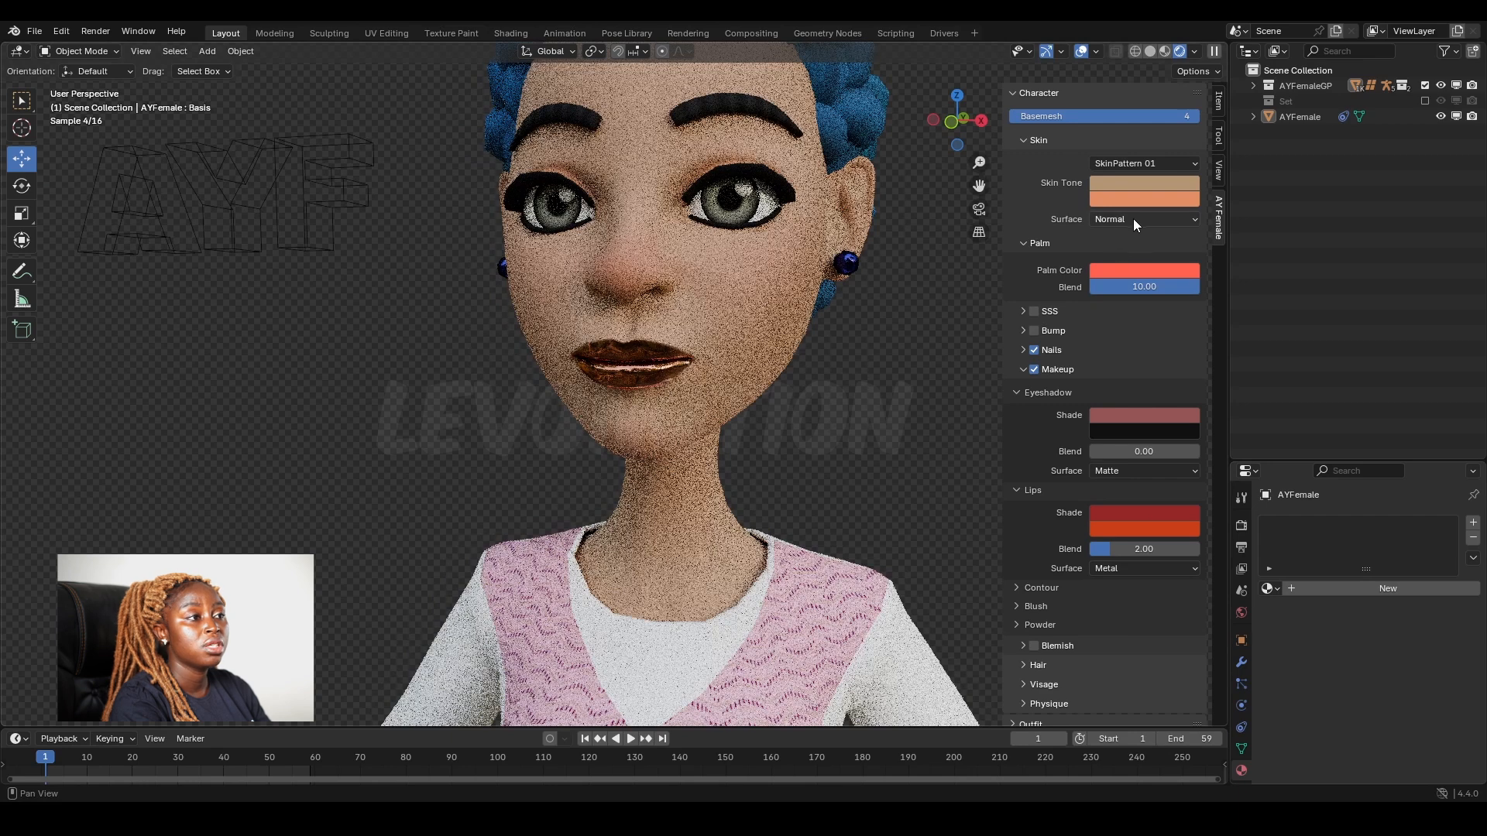
{"action": "left_click", "coordinate": [1132, 218]}
{"action": "left_click", "coordinate": [1126, 272]}
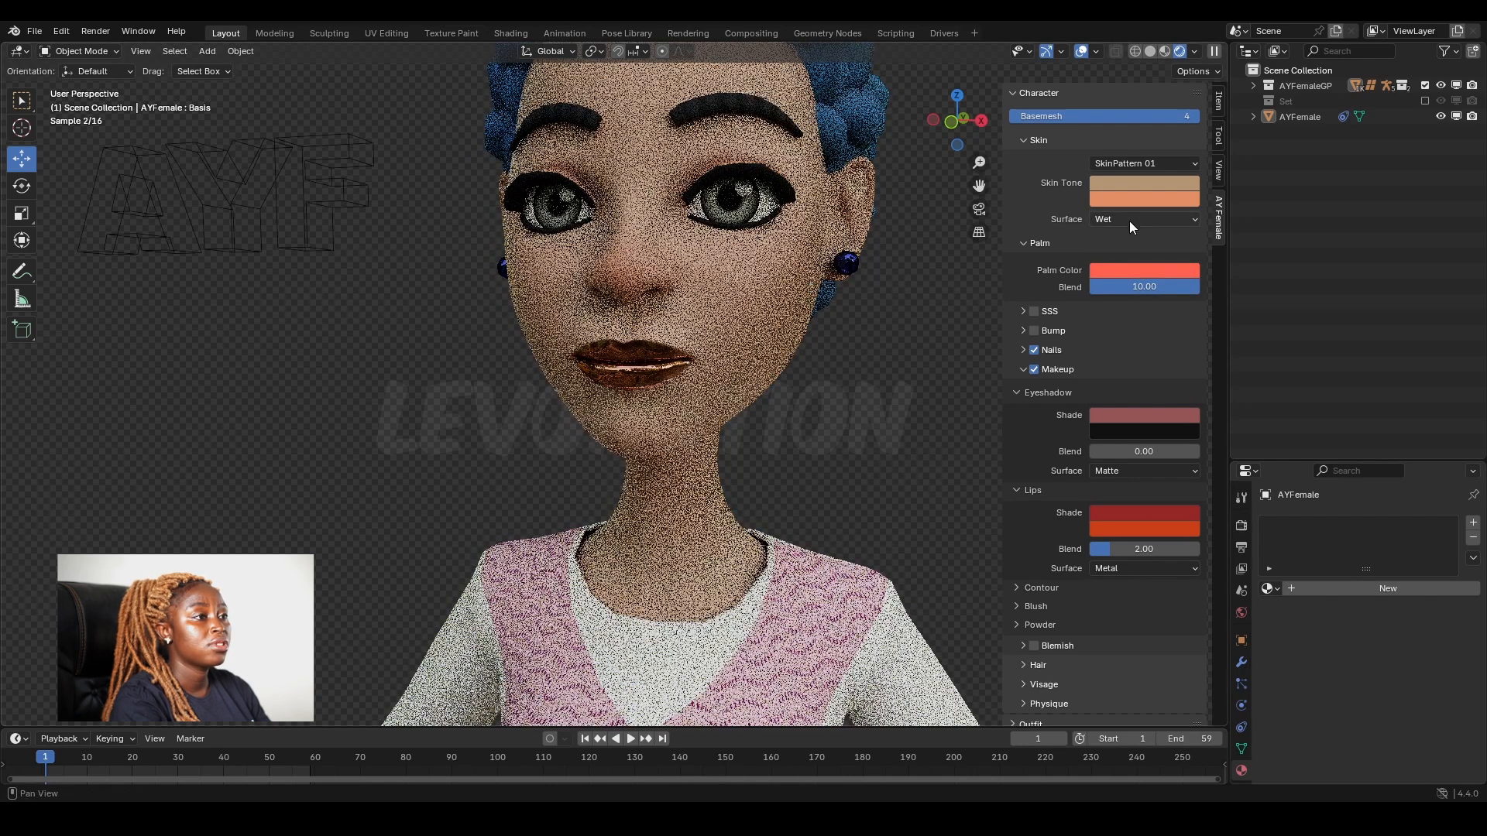
{"action": "left_click", "coordinate": [1129, 220]}
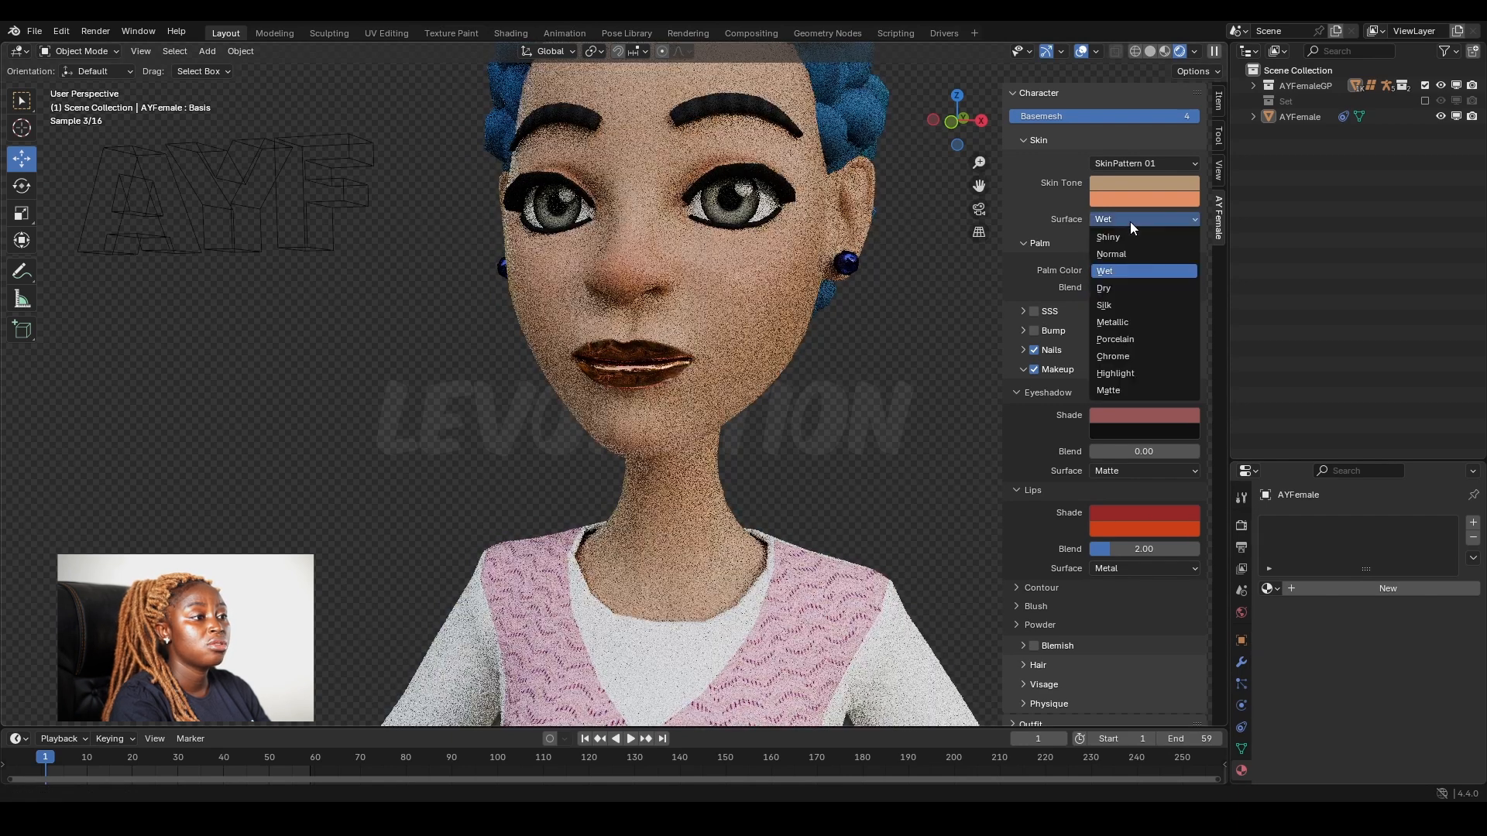
{"action": "left_click", "coordinate": [1141, 355]}
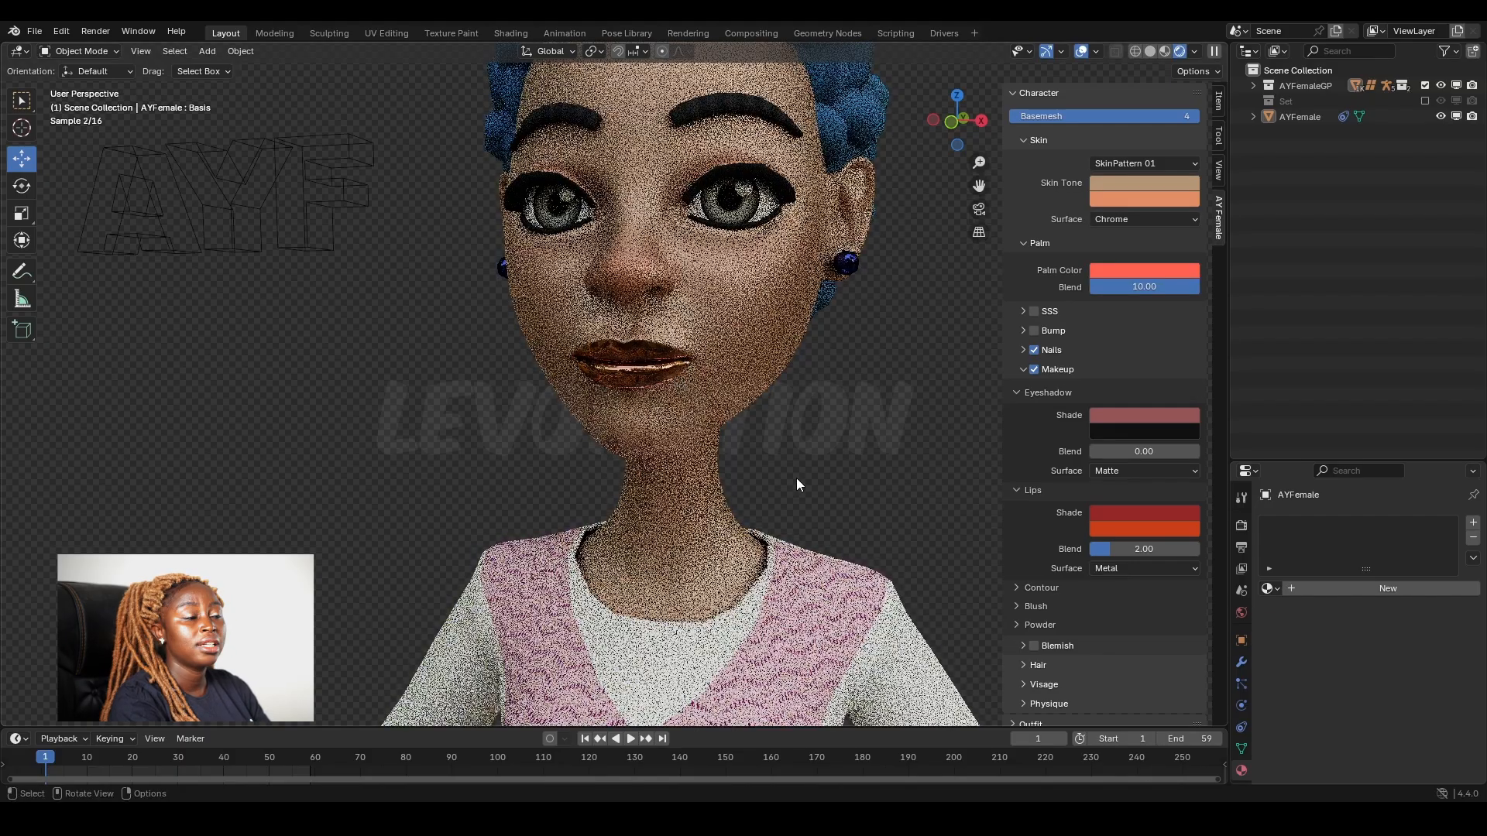
Switch the viewport to Material Preview shading and frame the character's head and upper body
{"action": "scroll", "coordinate": [480, 573], "scroll_direction": "up", "scroll_amount": 2}
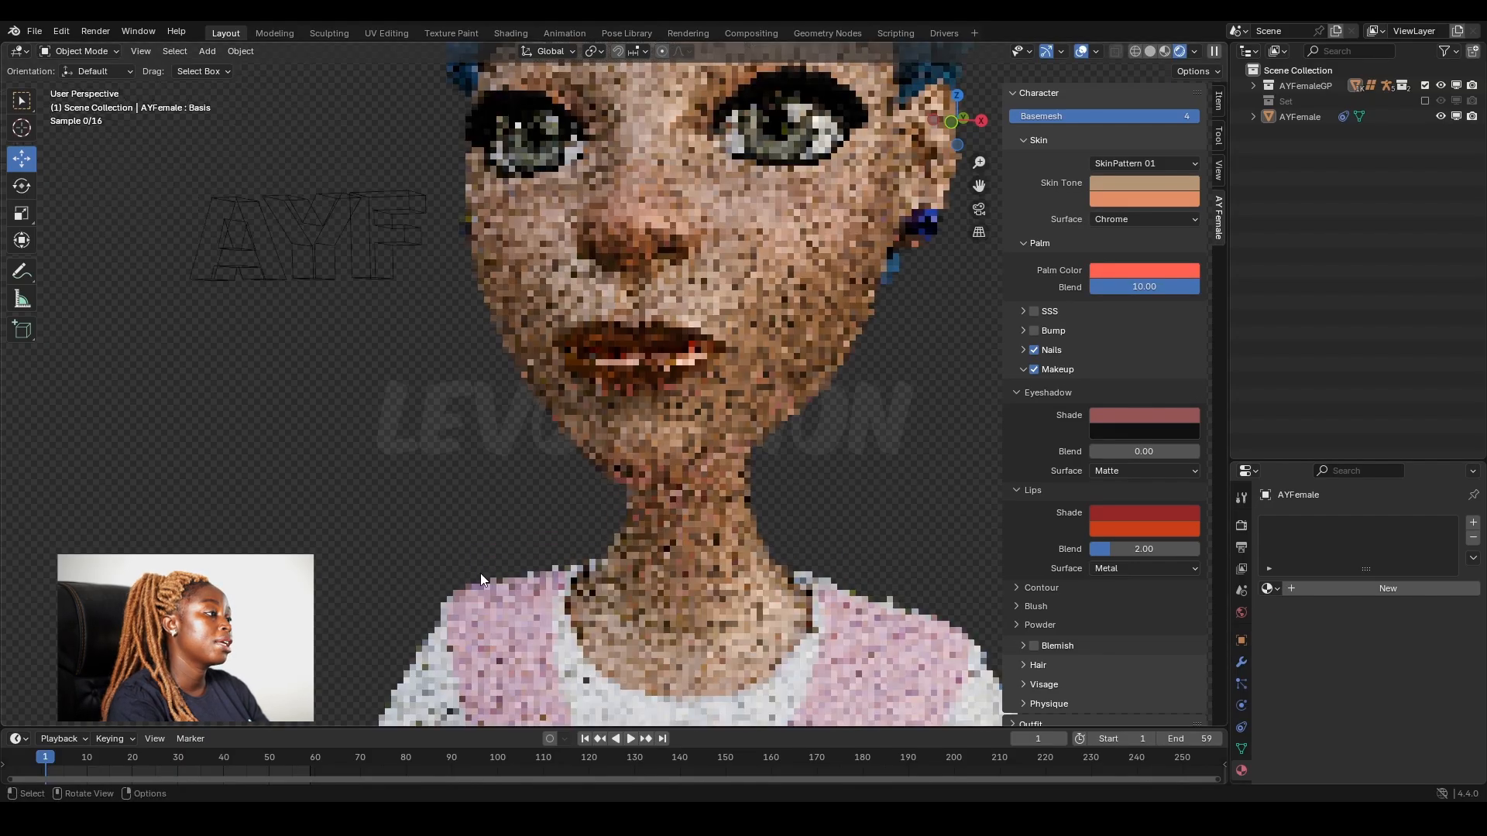
{"action": "scroll", "coordinate": [480, 573], "scroll_direction": "down", "scroll_amount": 3}
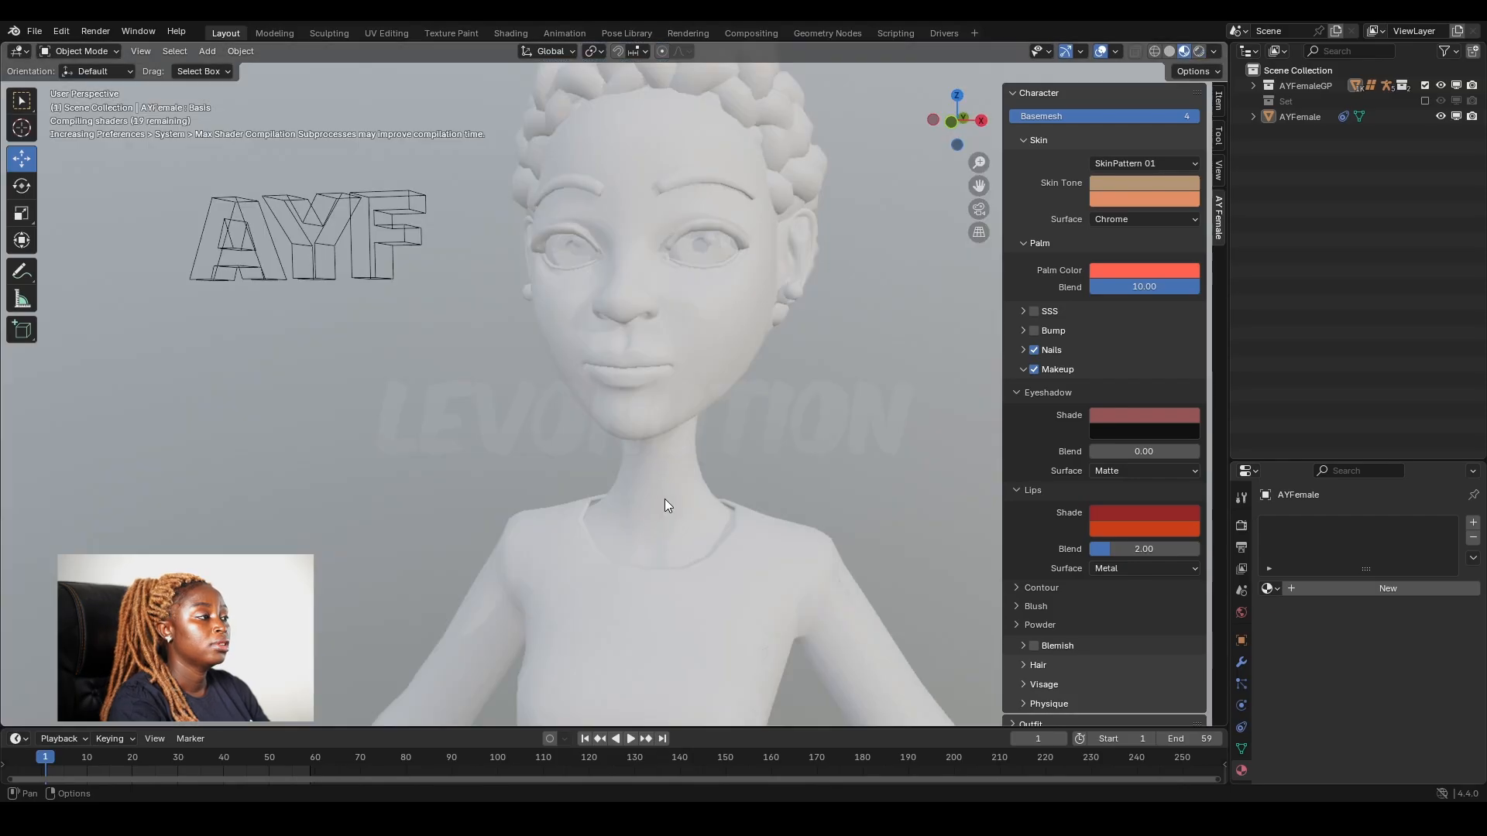
{"action": "scroll", "coordinate": [664, 498], "scroll_direction": "down", "scroll_amount": 5}
{"action": "middle_click_drag", "start_coordinate": [675, 495], "coordinate": [718, 458]}
{"action": "scroll", "coordinate": [724, 457], "scroll_direction": "up", "scroll_amount": 3}
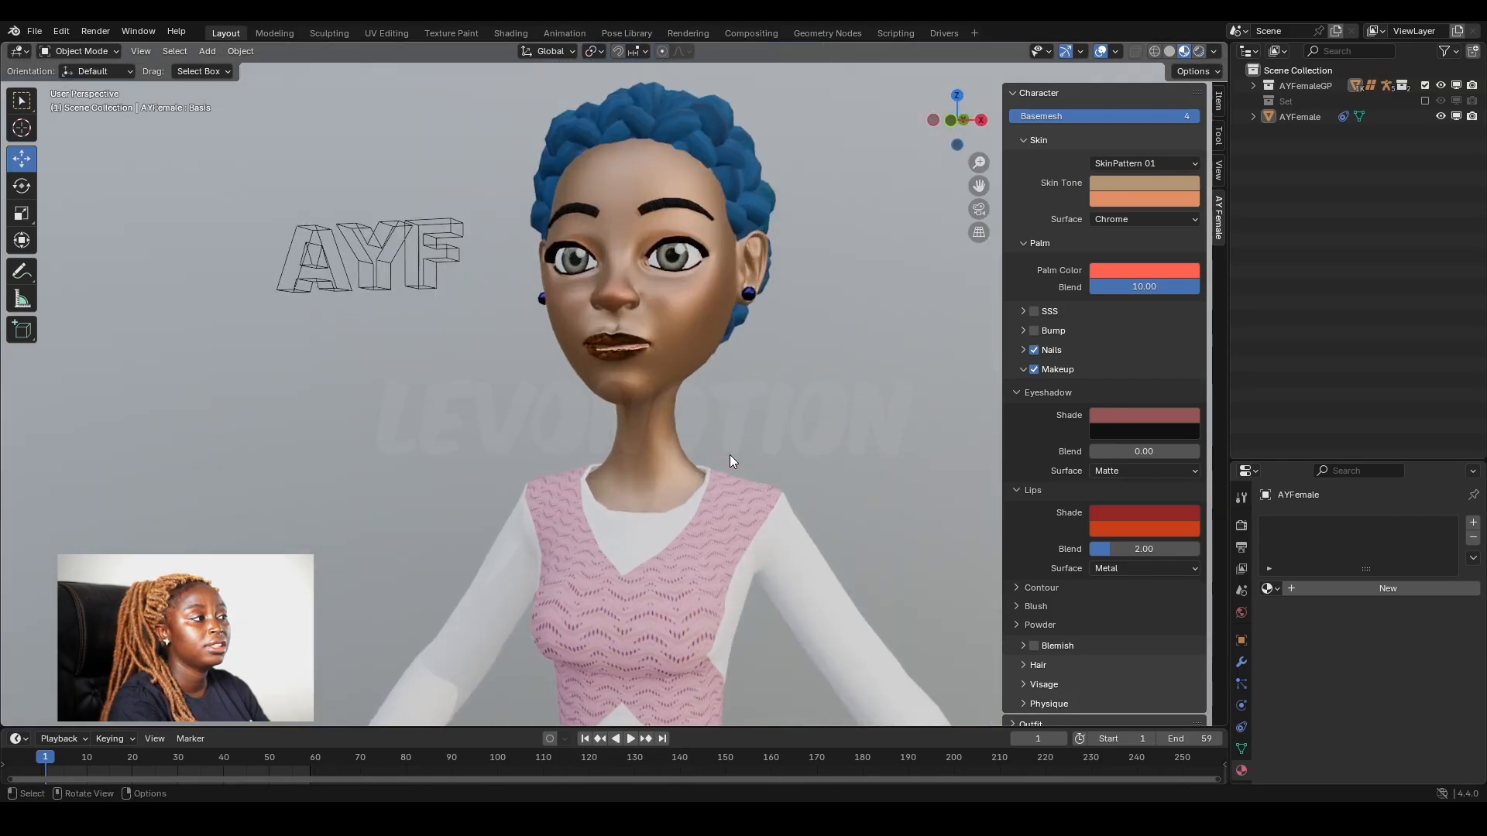
Try Silk as the skin Surface and settle on Dry
{"action": "left_click", "coordinate": [1107, 220]}
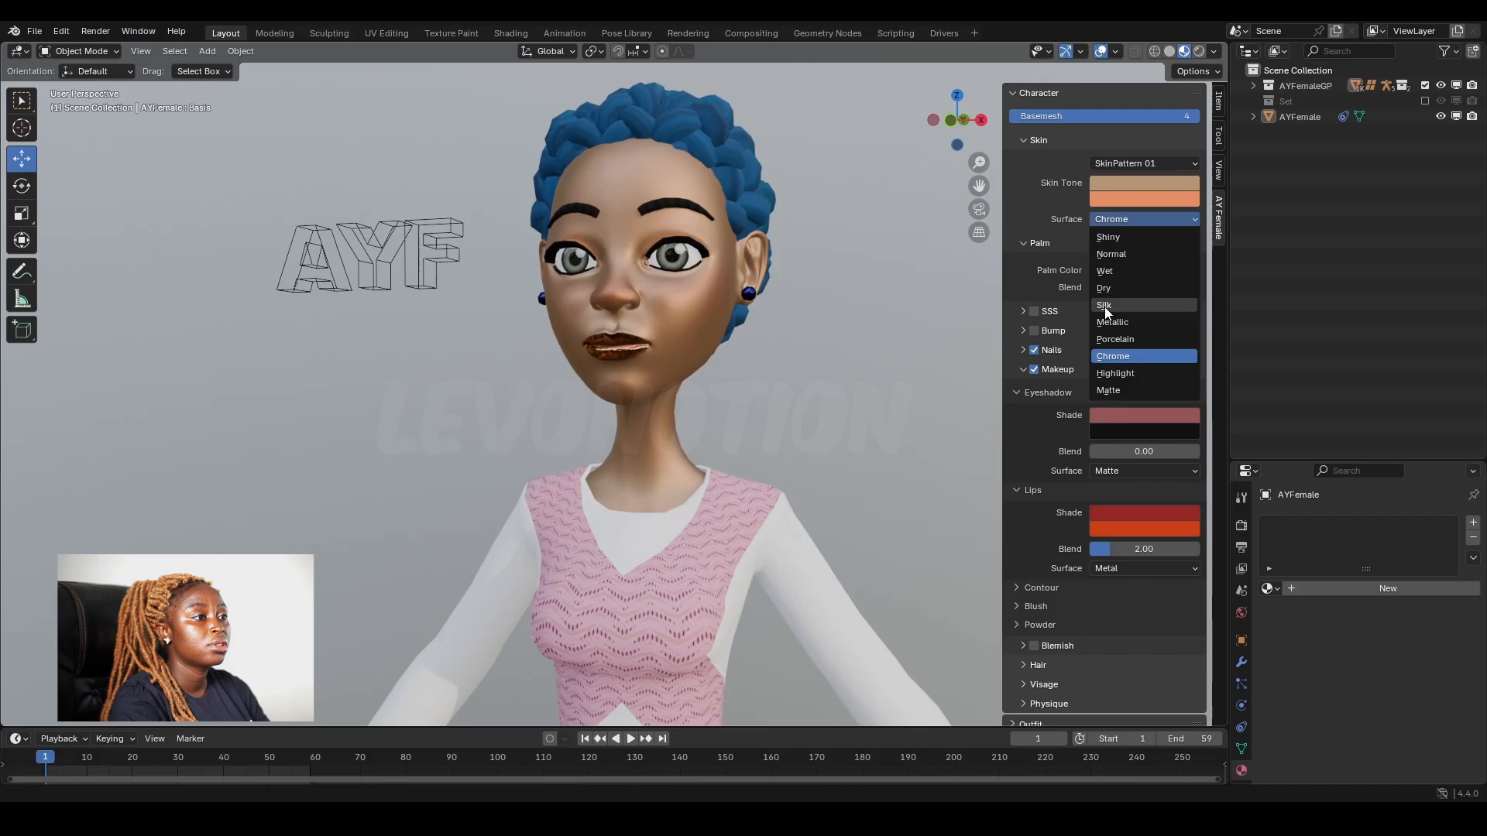
{"action": "left_click", "coordinate": [1105, 307]}
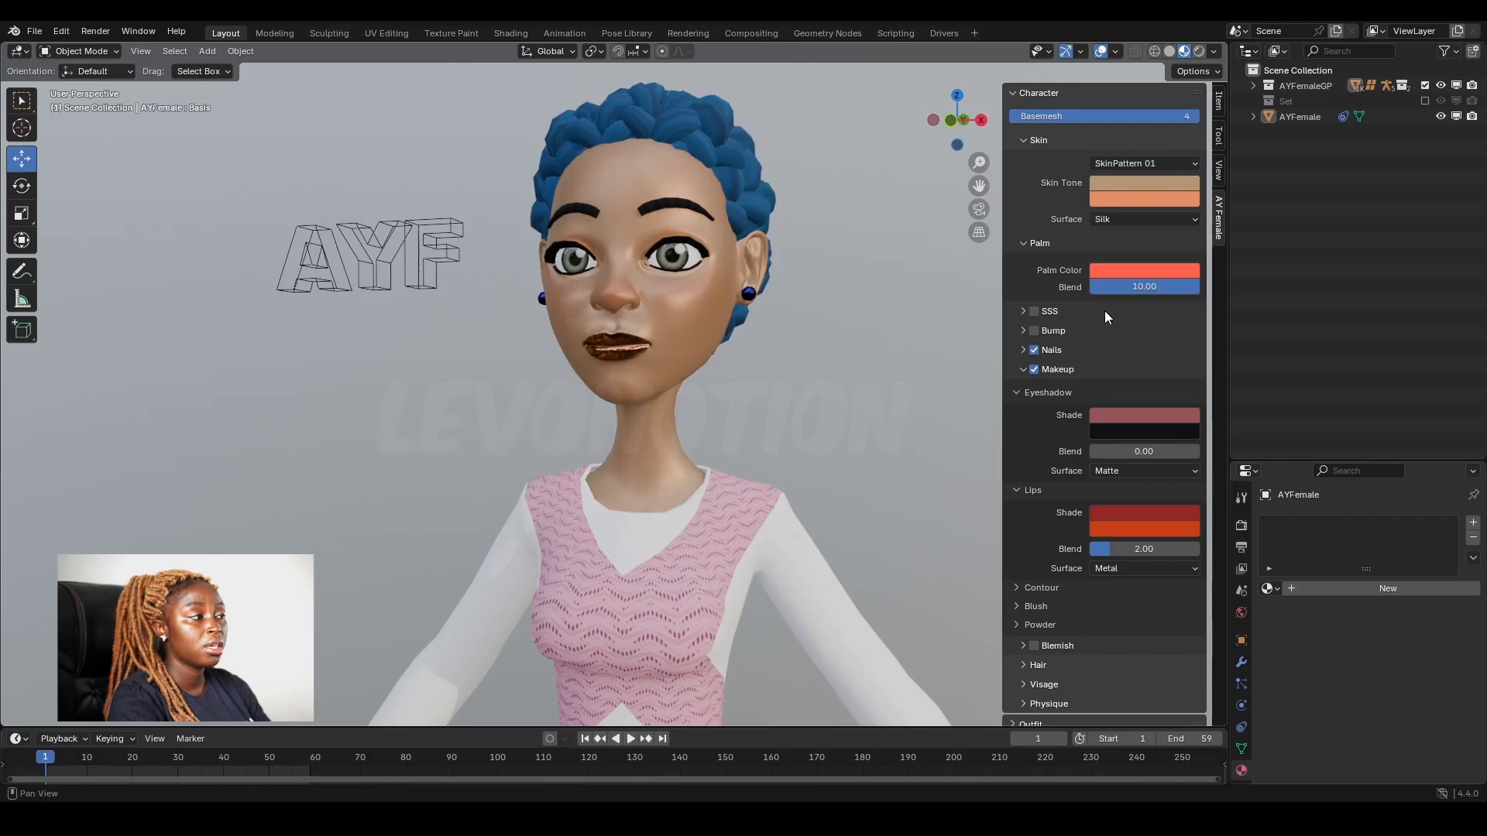
{"action": "left_click", "coordinate": [1131, 220]}
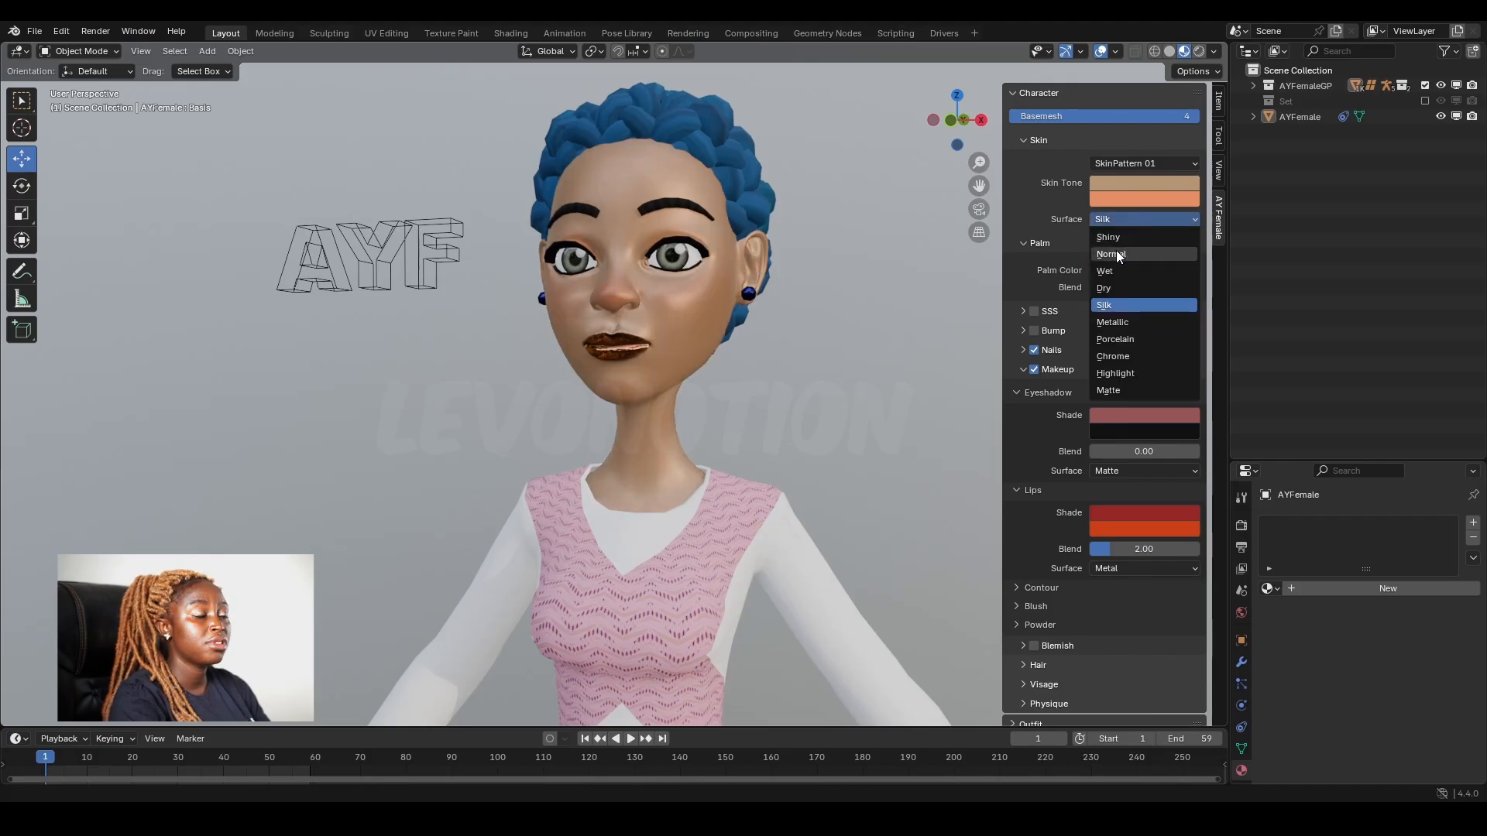
{"action": "left_click", "coordinate": [1110, 287]}
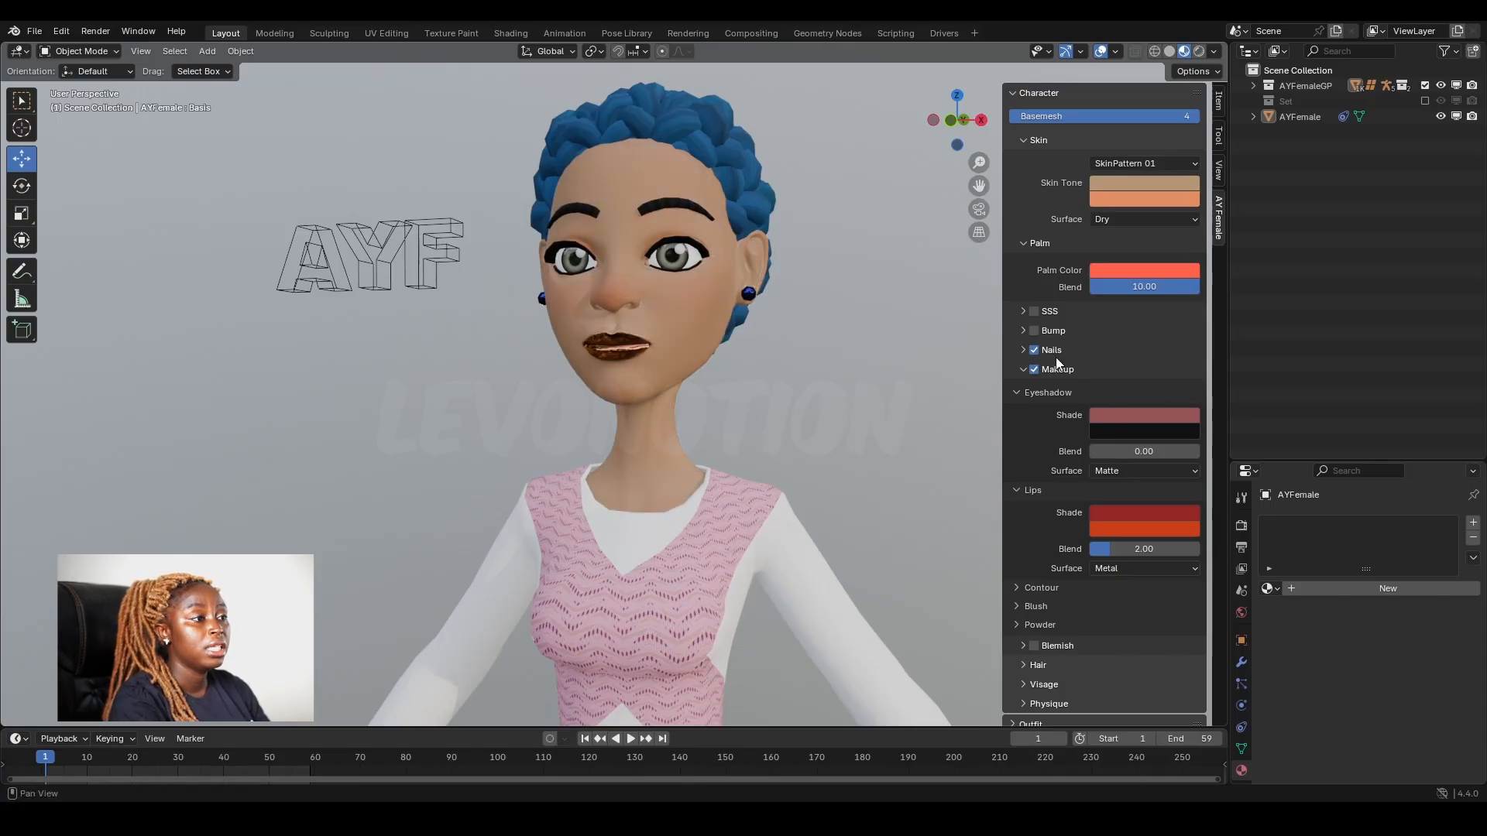
Set the Eyeshadow Surface to Metal and inspect the eyelids up close
{"action": "left_click", "coordinate": [1125, 469]}
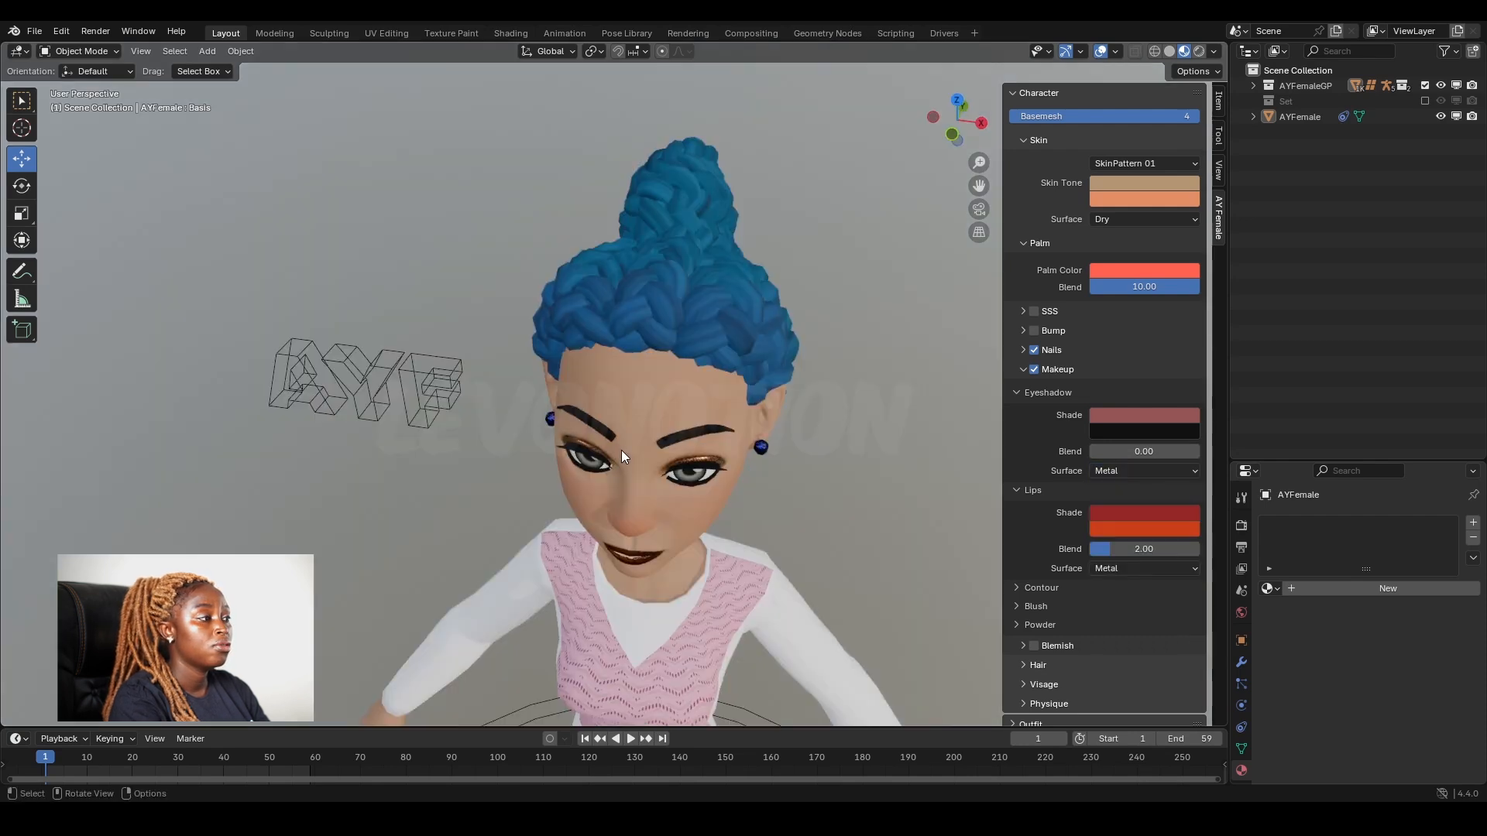
{"action": "scroll", "coordinate": [710, 462], "scroll_direction": "up", "scroll_amount": 3}
{"action": "middle_click_drag", "start_coordinate": [621, 449], "coordinate": [691, 424]}
{"action": "scroll", "coordinate": [691, 425], "scroll_direction": "up", "scroll_amount": 5}
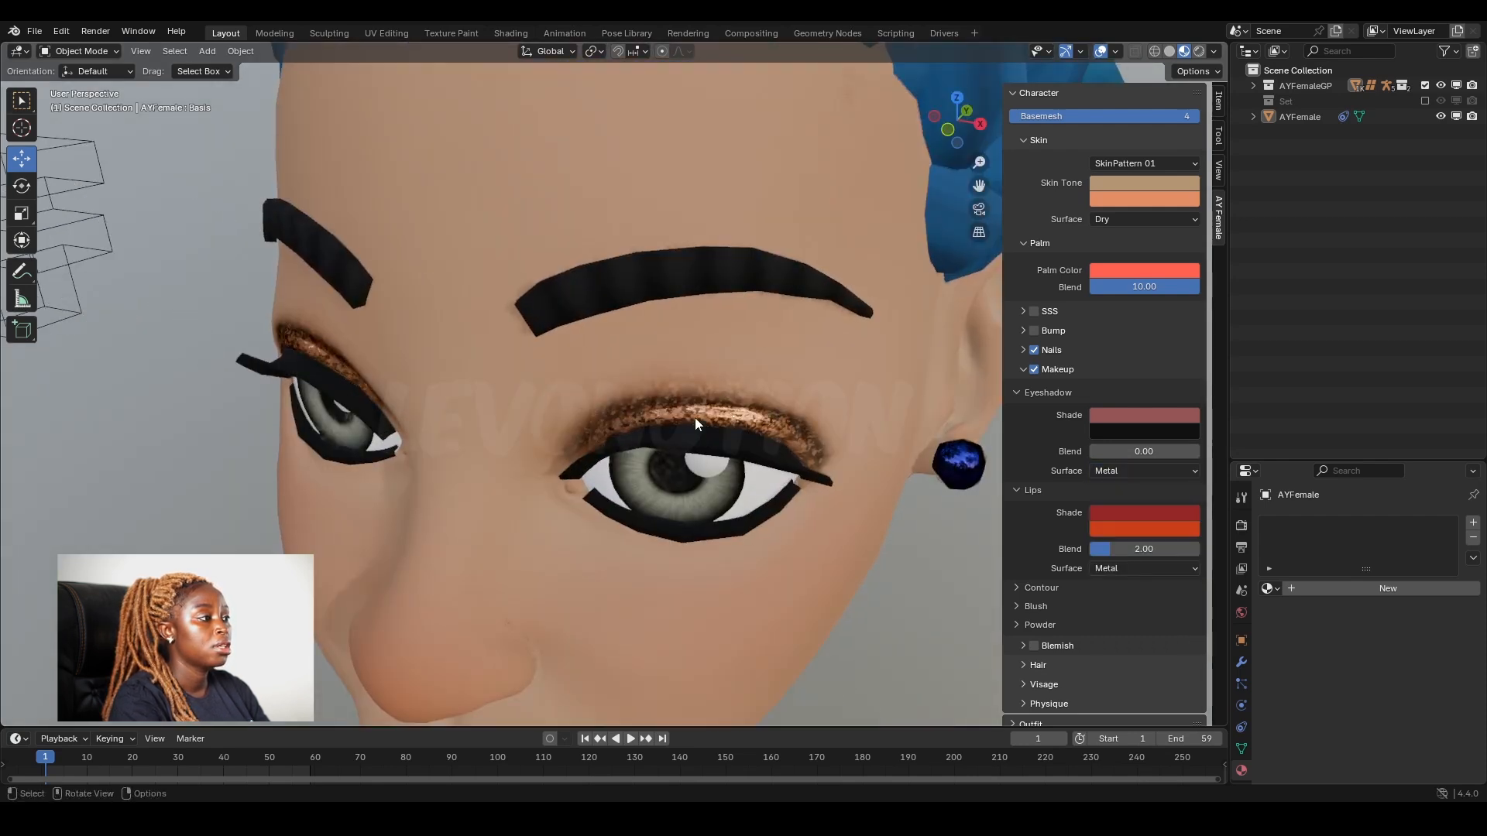
{"action": "scroll", "coordinate": [728, 403], "scroll_direction": "down", "scroll_amount": 8}
{"action": "scroll", "coordinate": [698, 414], "scroll_direction": "up", "scroll_amount": 6}
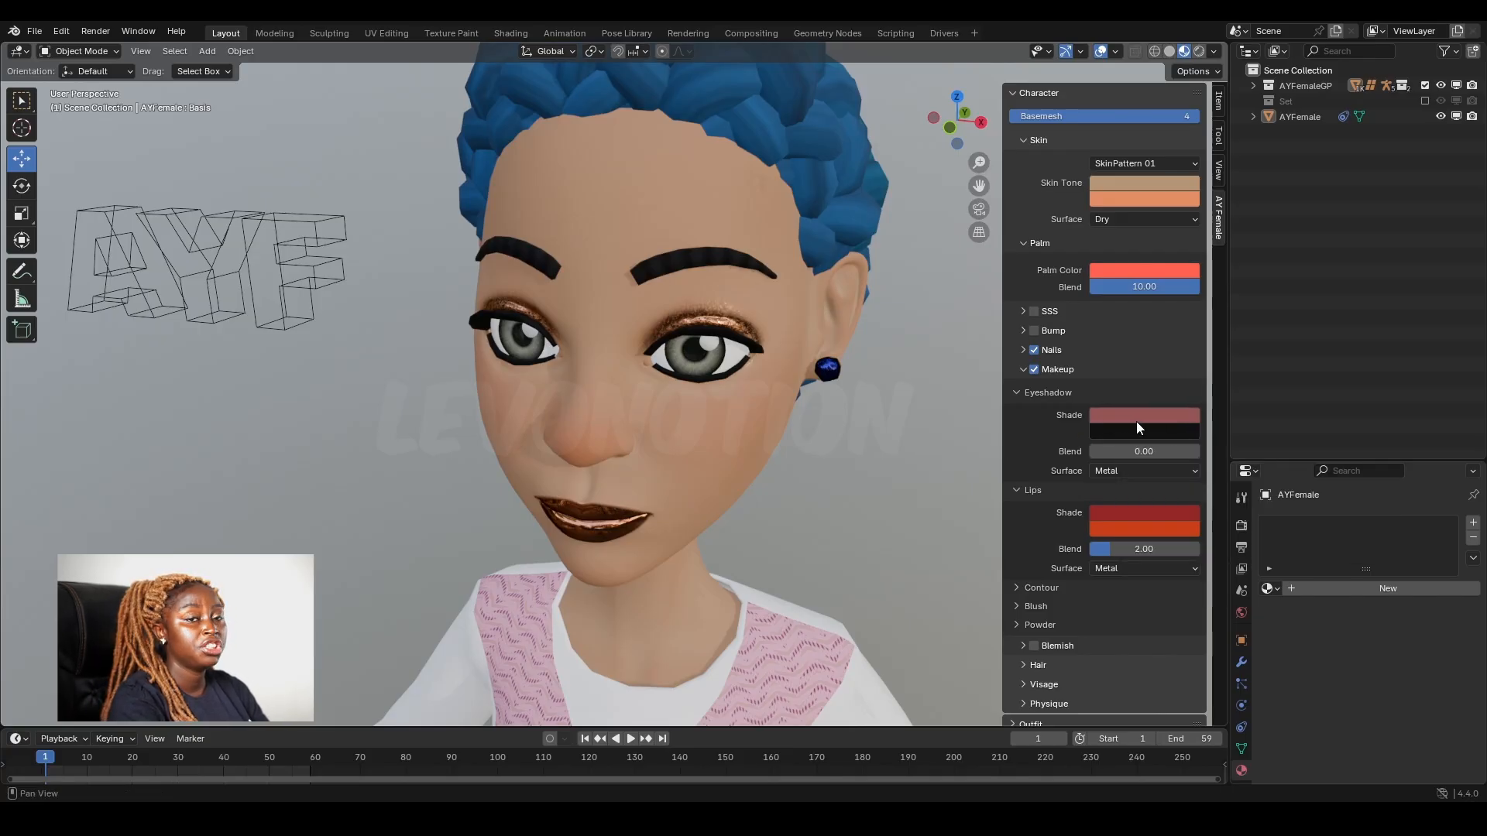
Set the Lips Surface to Silk and raise the Lips Blend to 10.00
{"action": "middle_click_drag", "start_coordinate": [648, 573], "coordinate": [653, 558]}
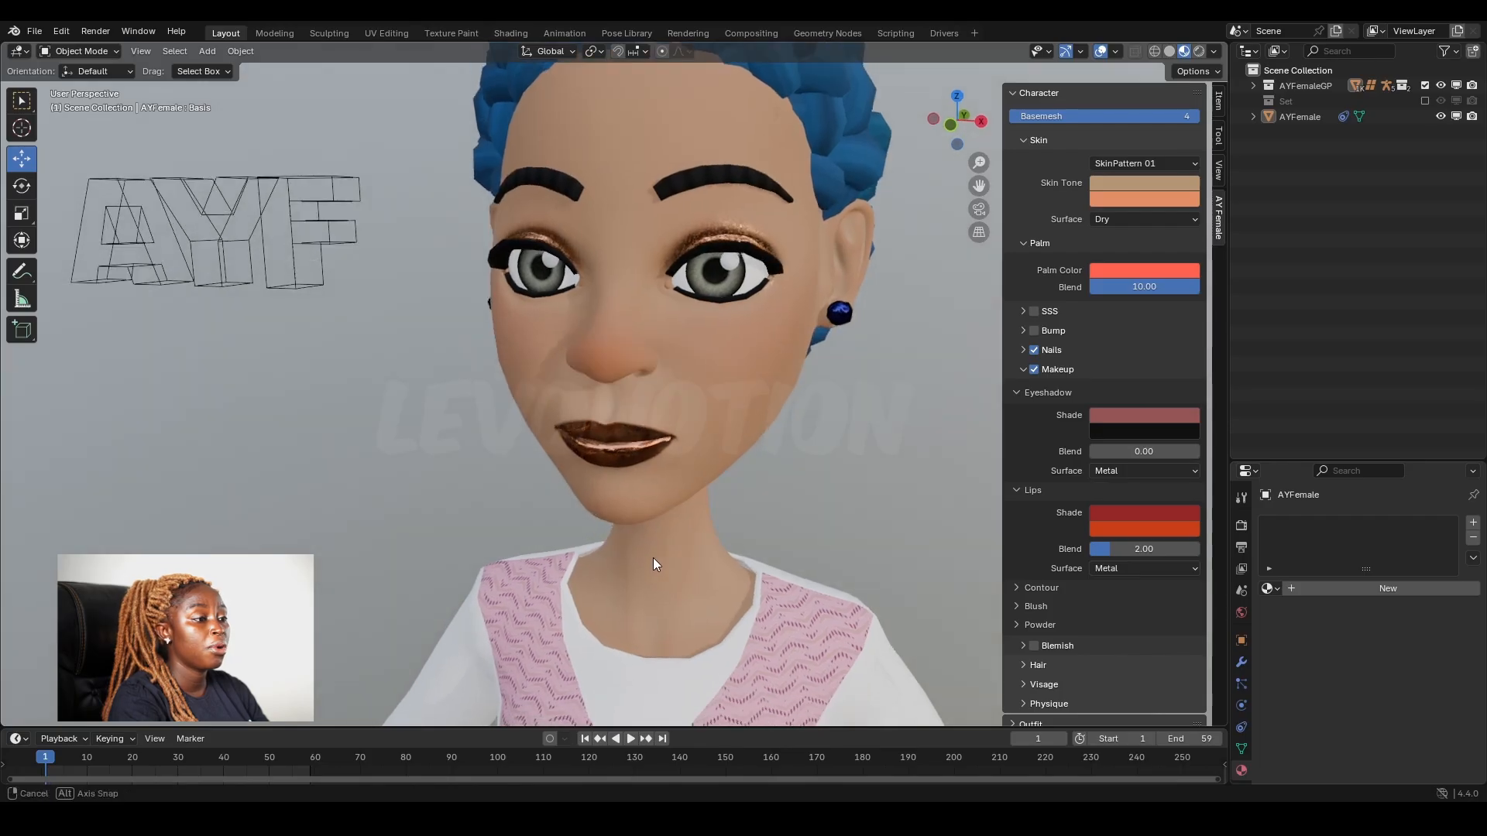
{"action": "left_click", "coordinate": [1146, 568]}
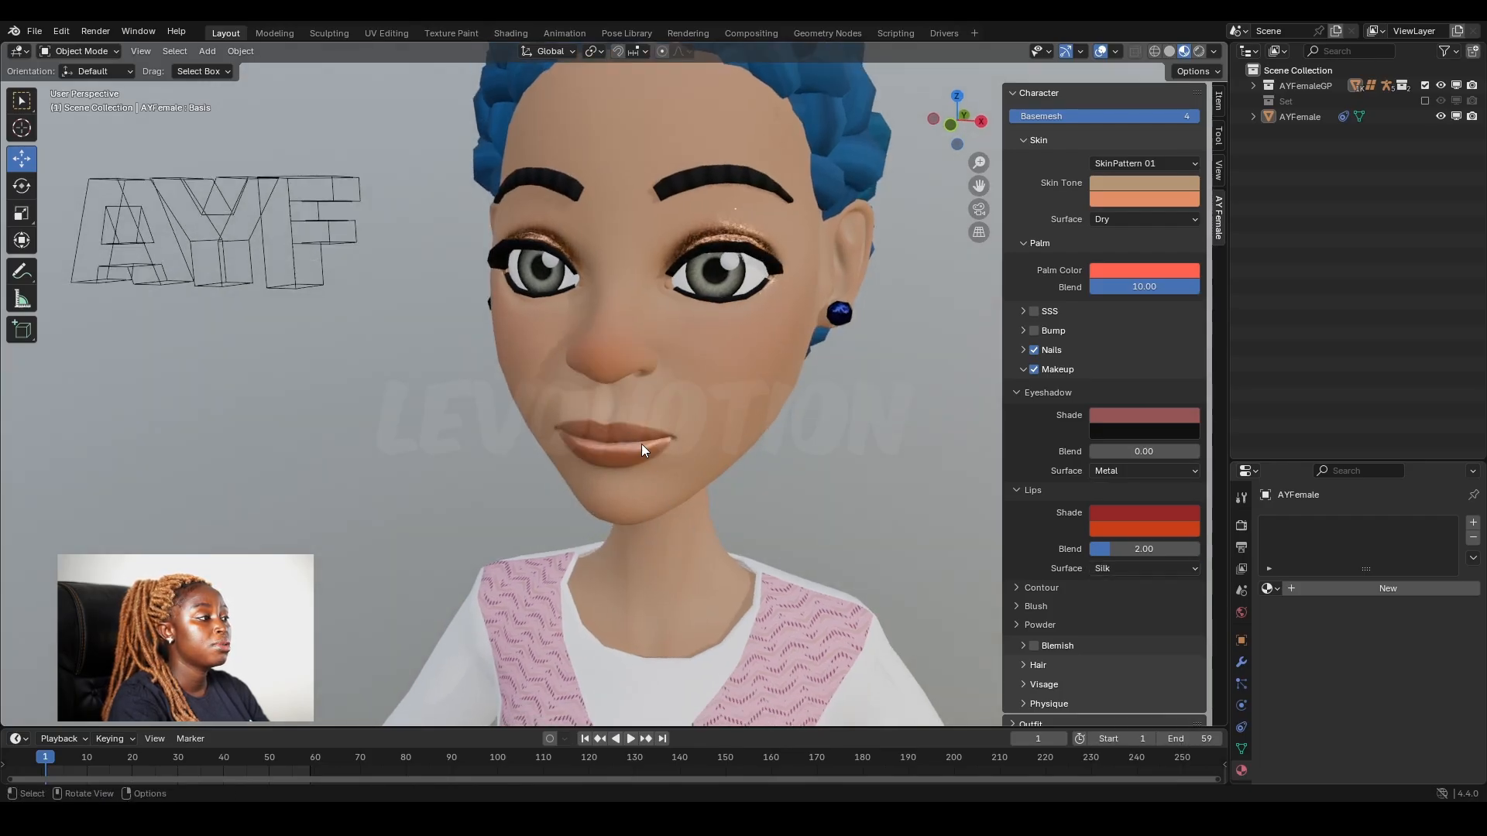
{"action": "middle_click_drag", "start_coordinate": [641, 444], "coordinate": [735, 428]}
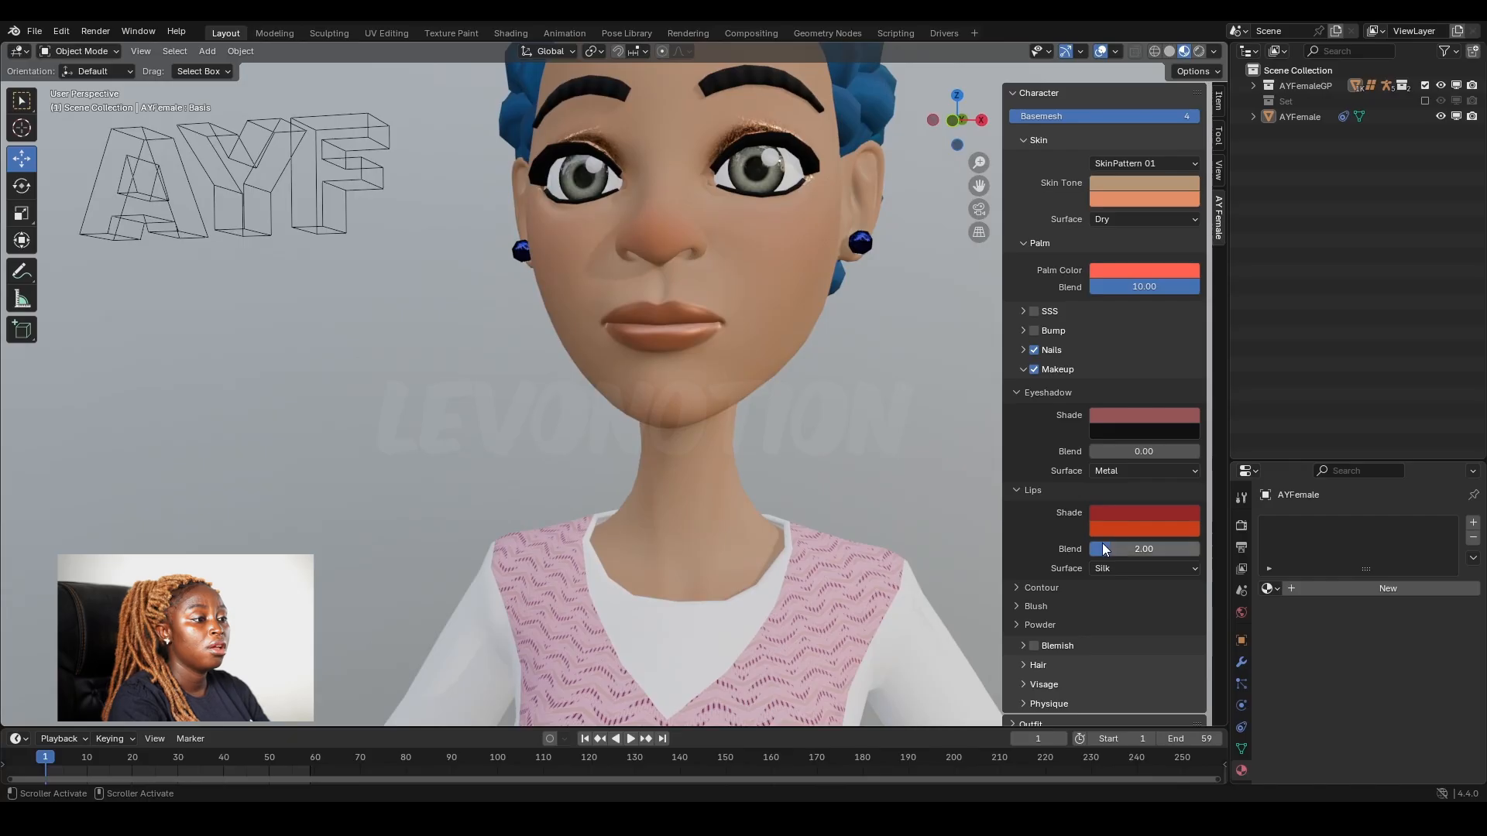
{"action": "left_click_drag", "start_coordinate": [1110, 549], "coordinate": [1200, 549]}
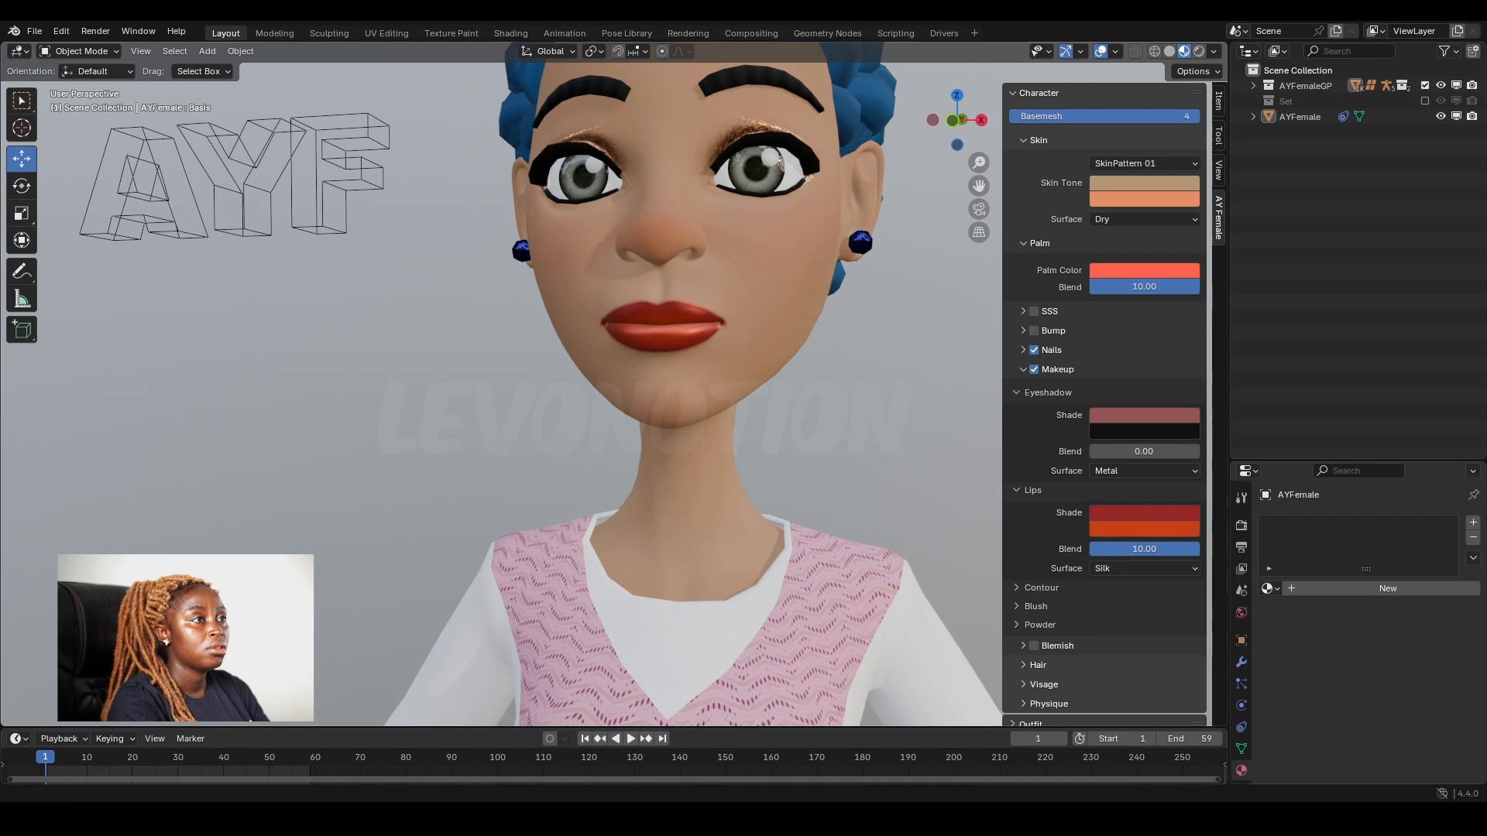
Switch the viewport to Rendered shading and change the first Lips Shade to deep blue
{"action": "left_click", "coordinate": [1199, 51]}
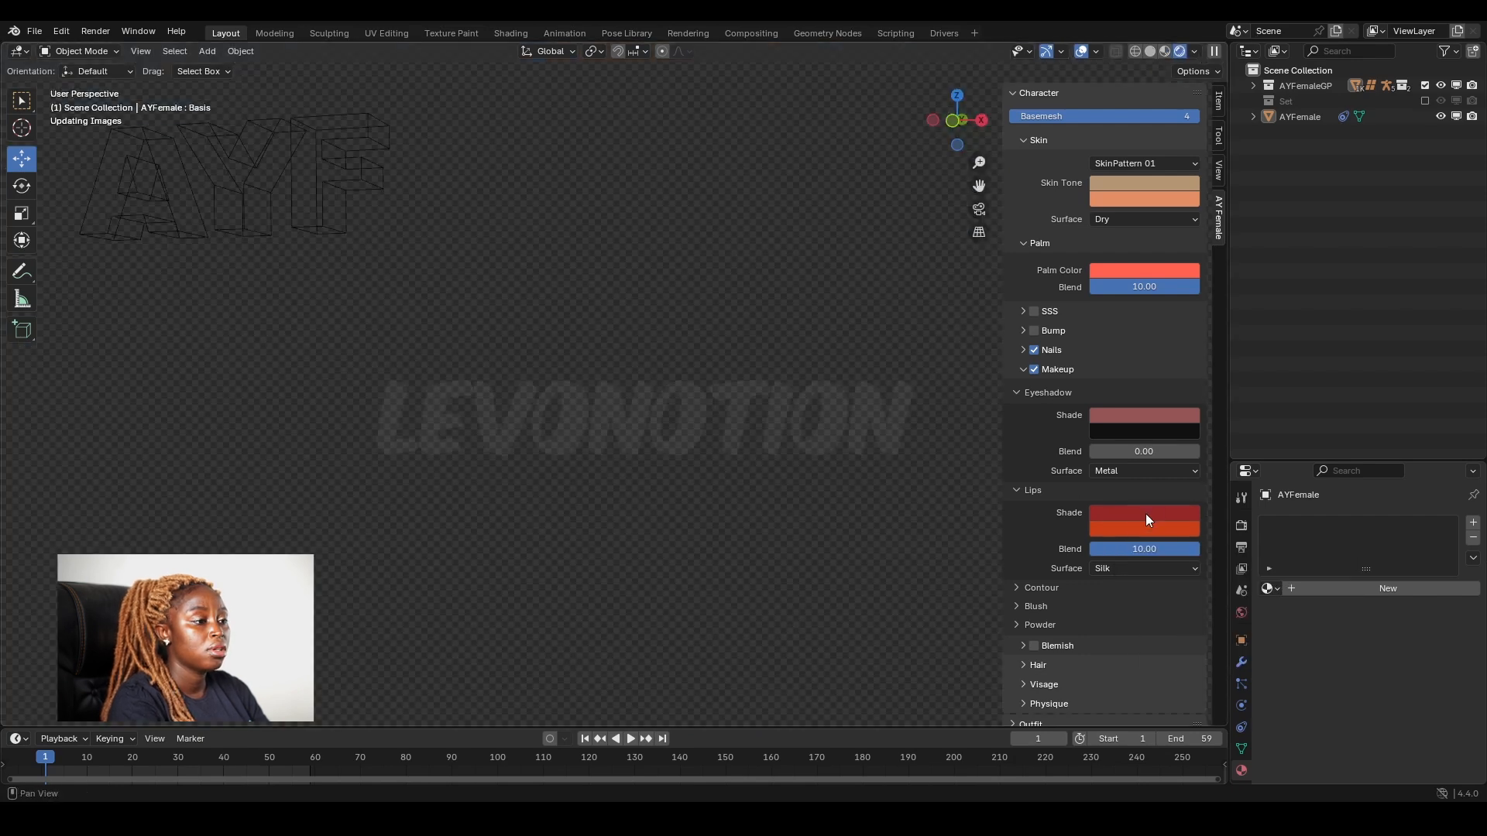
{"action": "left_click", "coordinate": [1148, 514]}
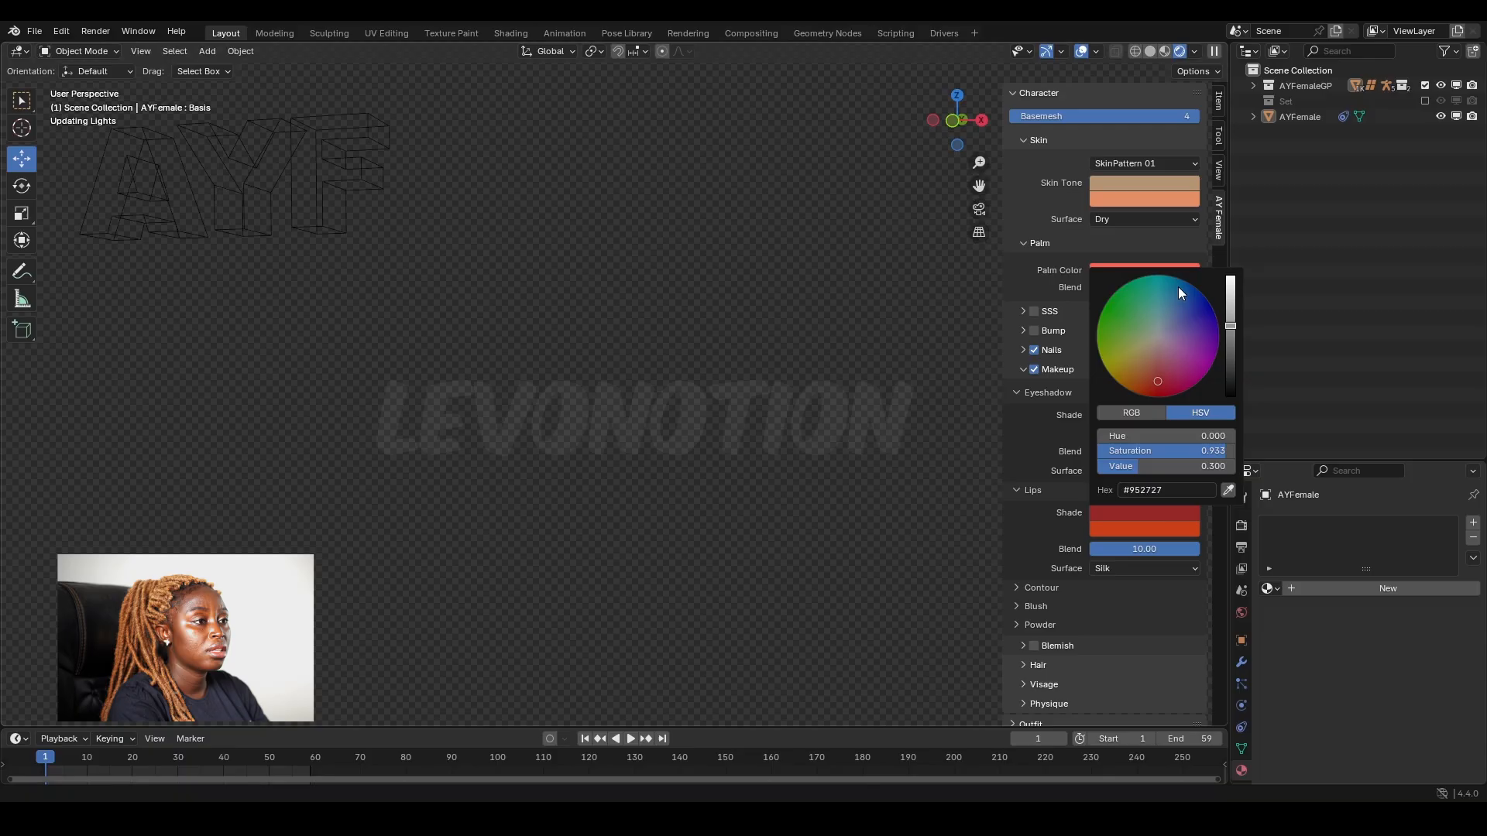
{"action": "left_click", "coordinate": [1201, 302]}
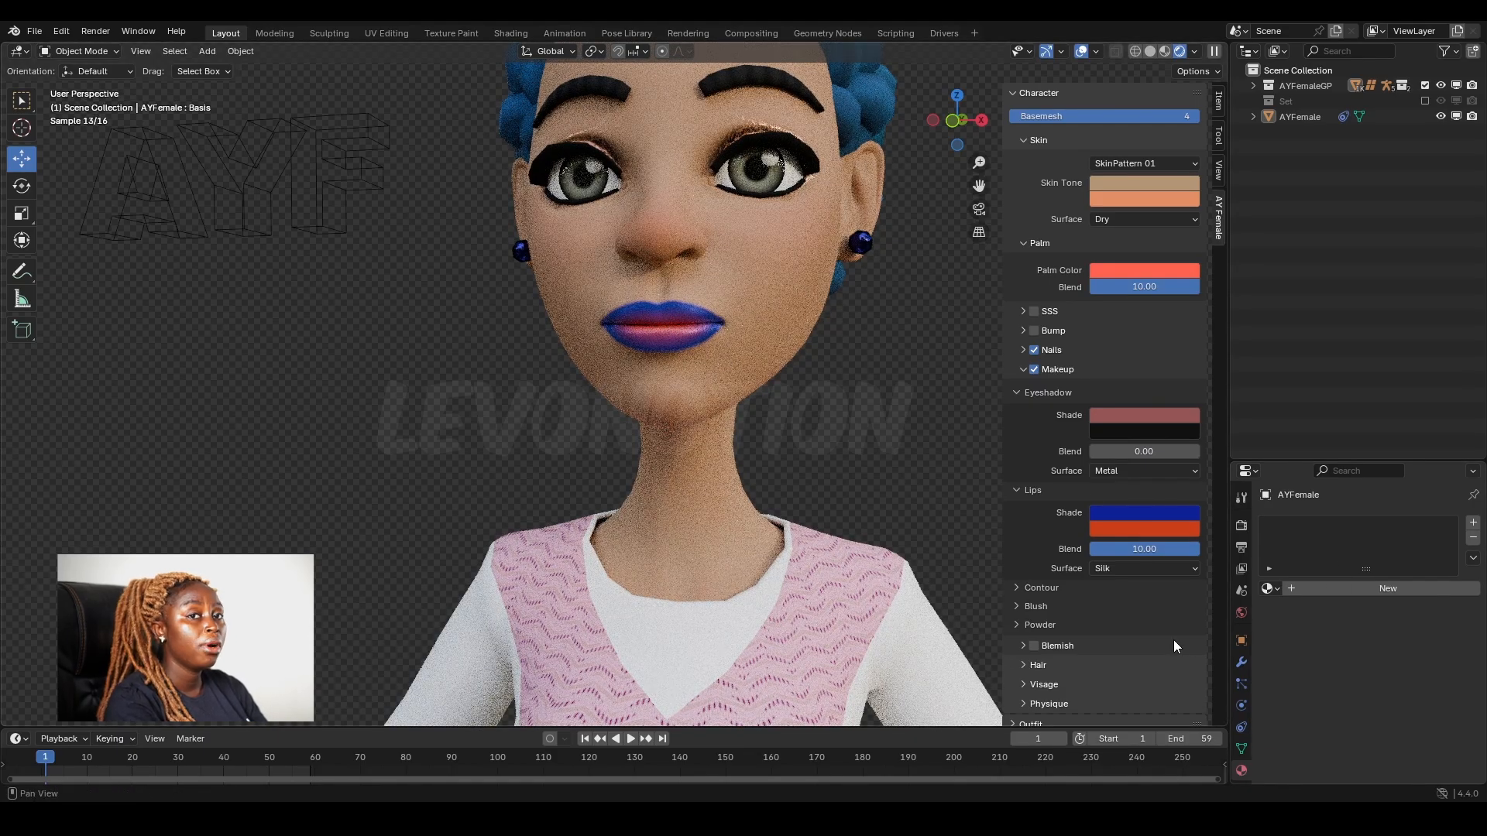
Darken the first Lips Shade to black and view the character from farther away
{"action": "left_click", "coordinate": [1126, 513]}
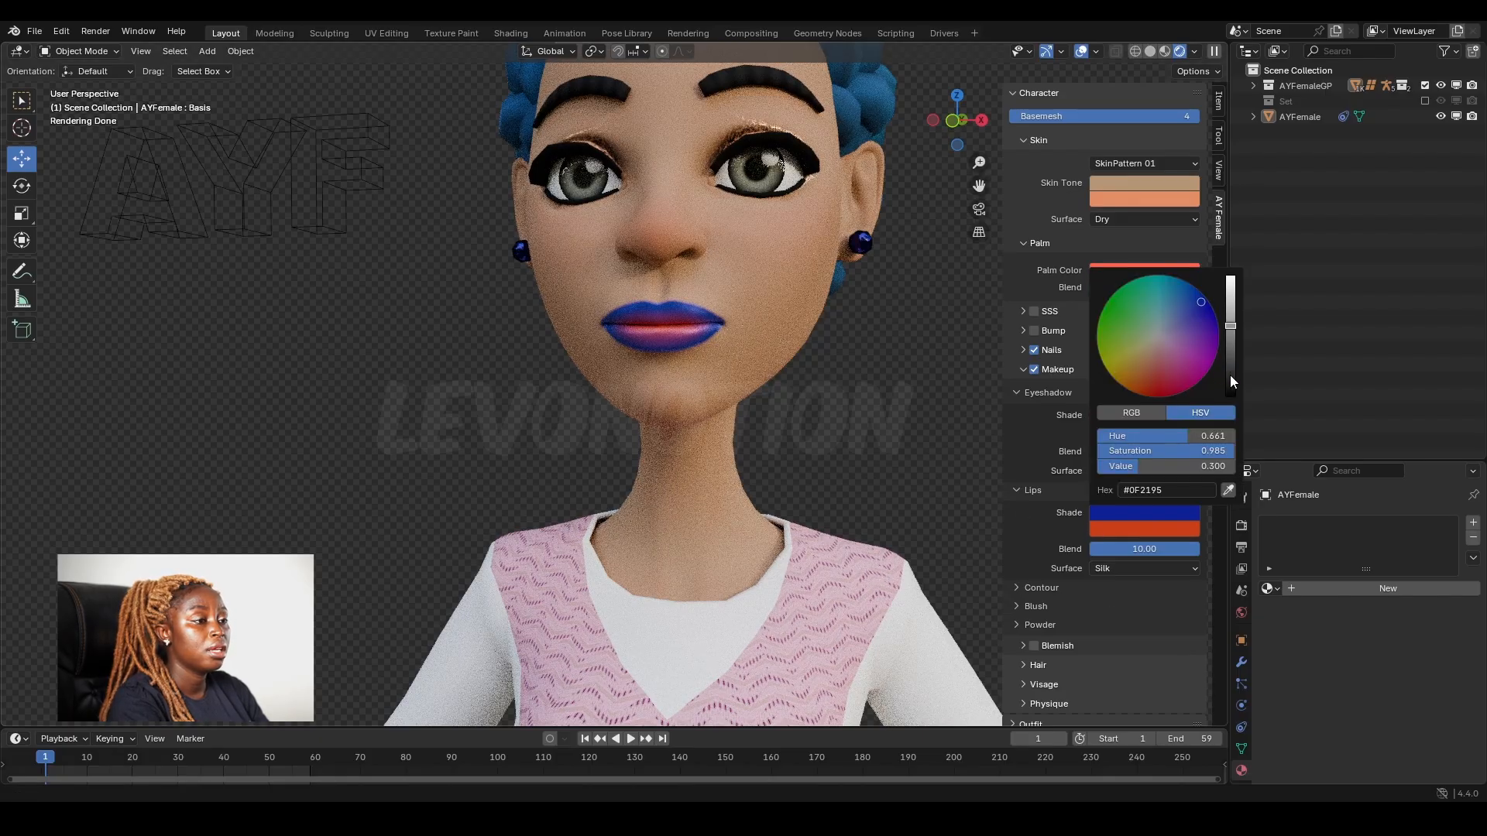
{"action": "left_click_drag", "start_coordinate": [1230, 374], "coordinate": [1230, 397]}
{"action": "scroll", "coordinate": [736, 416], "scroll_direction": "down", "scroll_amount": 3}
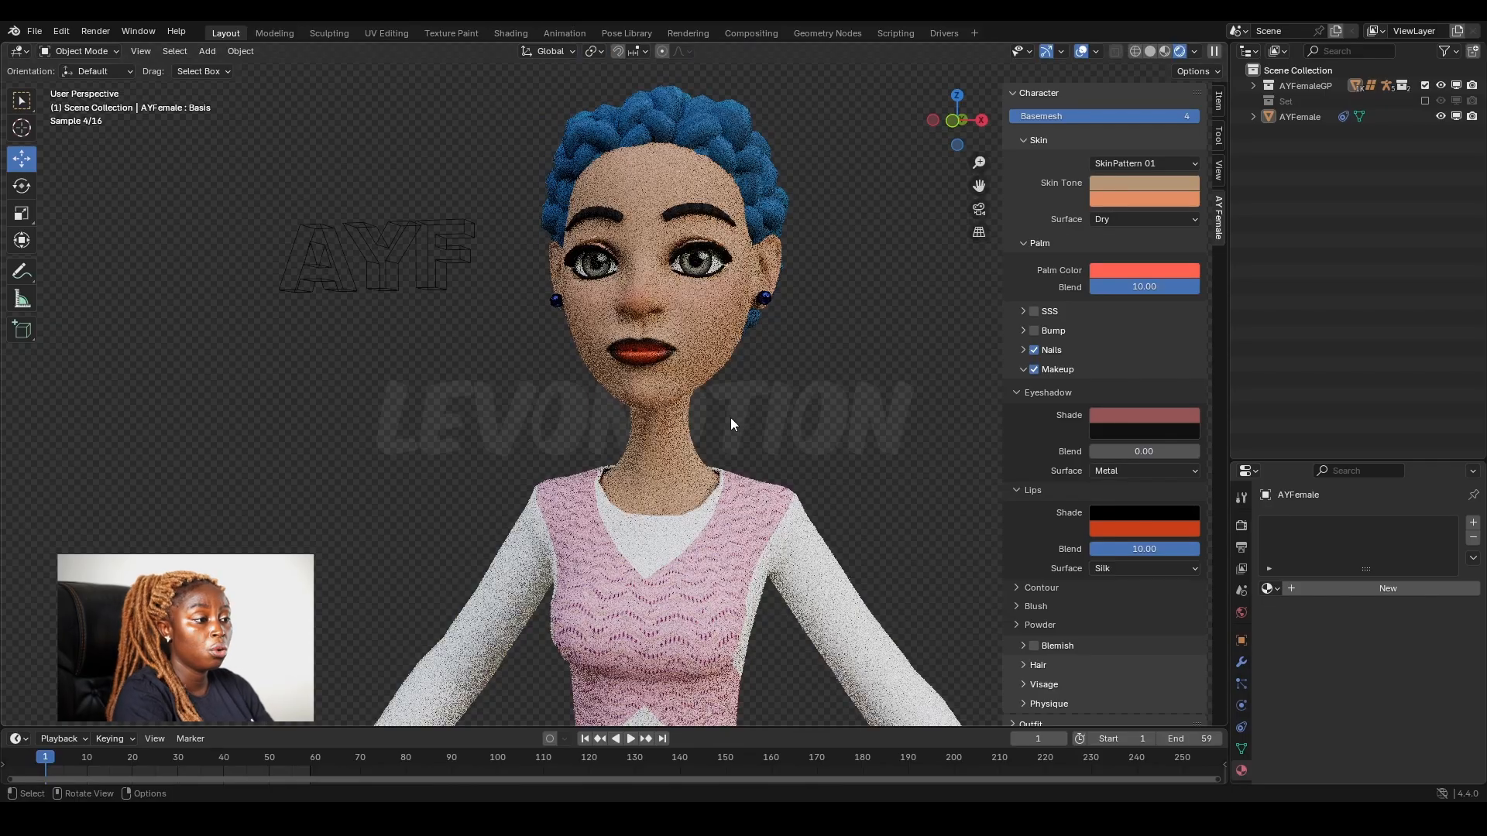
Show the Contour, Blush and Powder makeup settings and raise the Powder Blend to 10.00
{"action": "left_click", "coordinate": [1052, 587]}
{"action": "scroll", "coordinate": [1051, 587], "scroll_direction": "down", "scroll_amount": 3}
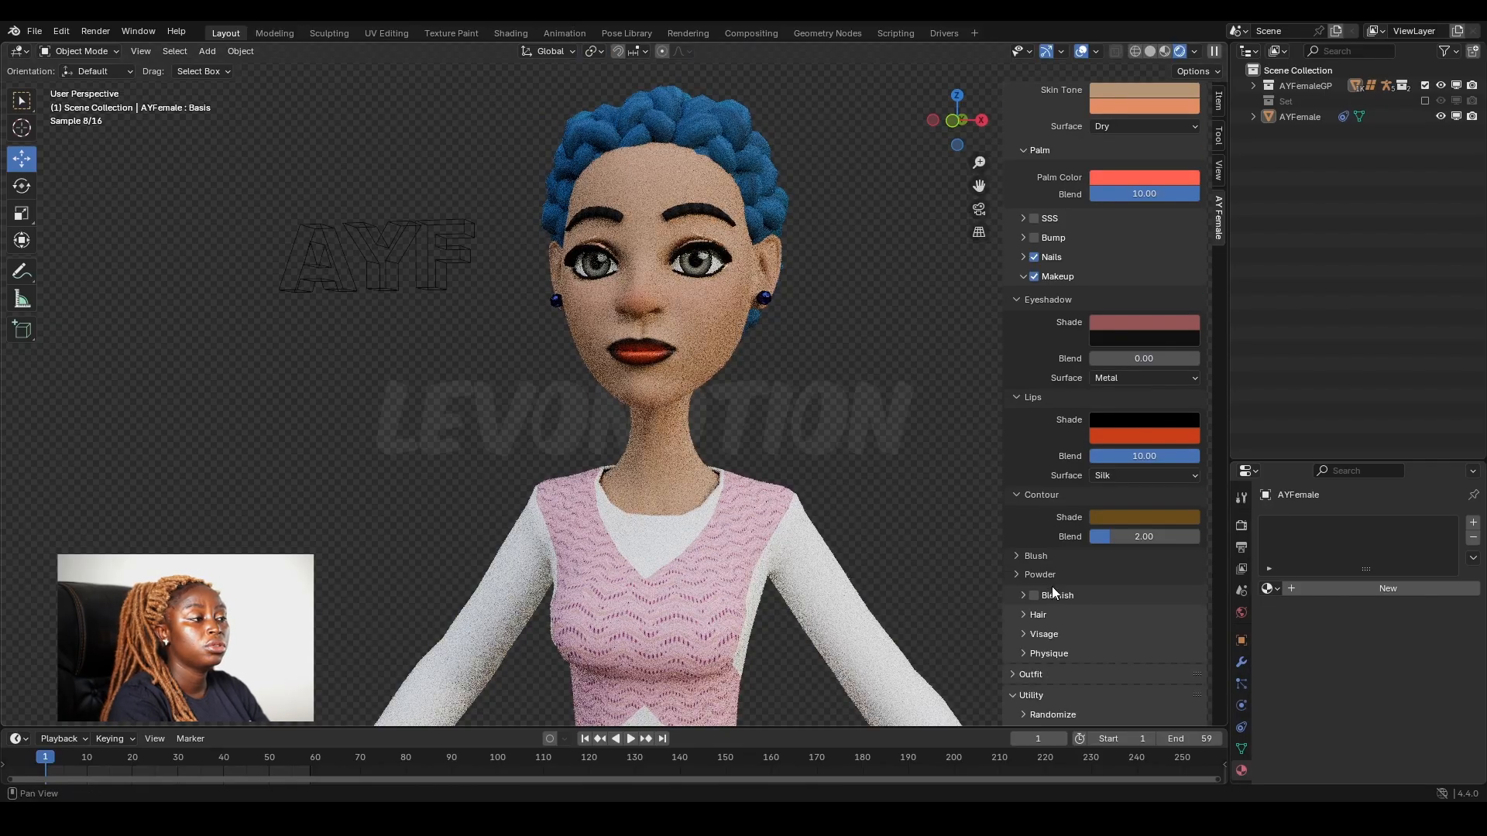
{"action": "left_click", "coordinate": [1049, 553]}
{"action": "scroll", "coordinate": [1061, 582], "scroll_direction": "down", "scroll_amount": 2}
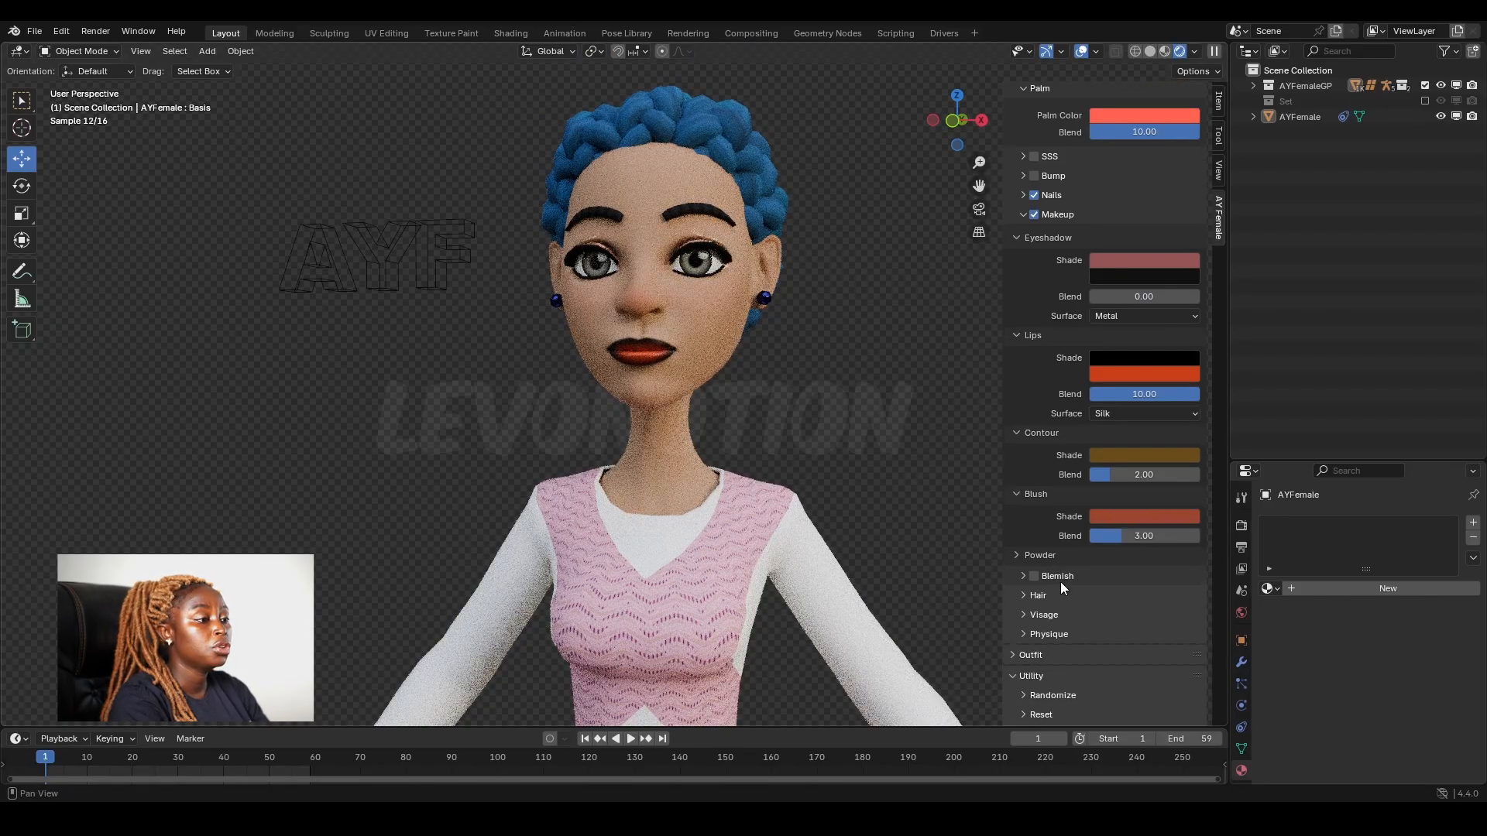
{"action": "left_click", "coordinate": [1060, 555]}
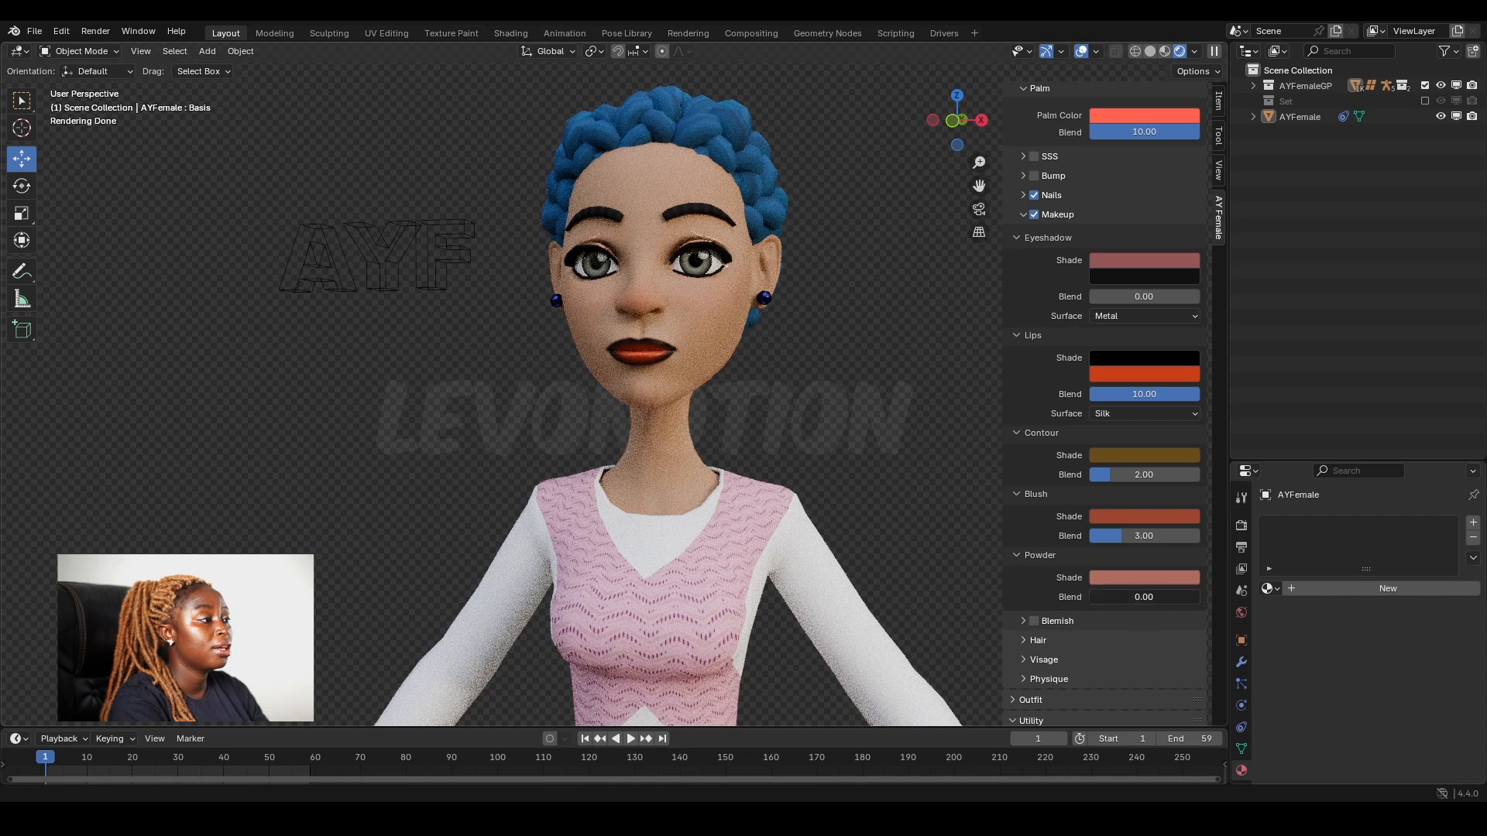
{"action": "left_click_drag", "start_coordinate": [1160, 597], "coordinate": [1203, 601]}
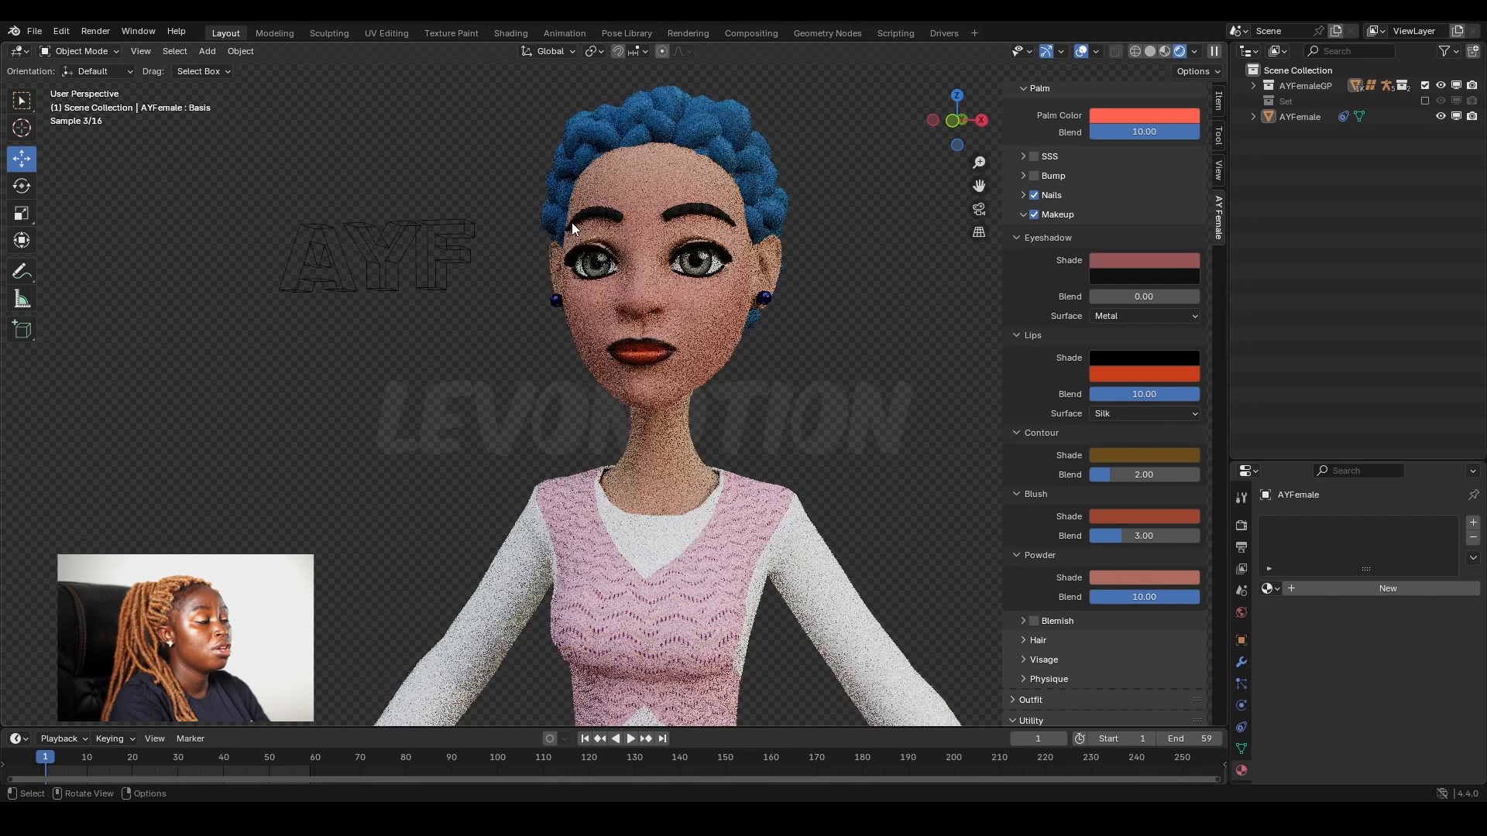
Change the Powder Shade to pale beige (#ADA297) and lower the Powder Blend to 5.69
{"action": "left_click", "coordinate": [1129, 579]}
{"action": "left_click", "coordinate": [1154, 407]}
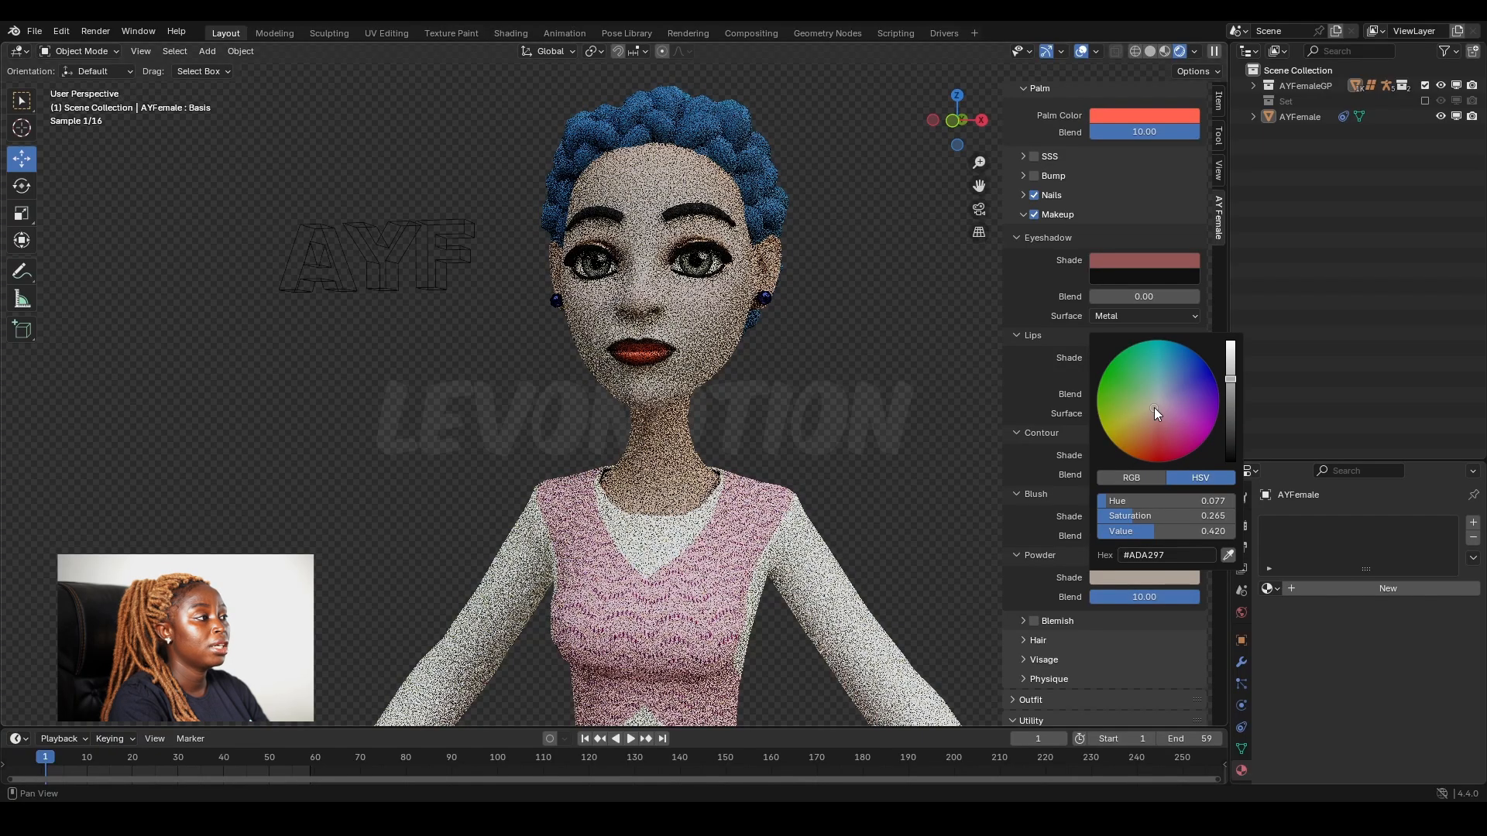
{"action": "middle_click_drag", "start_coordinate": [644, 518], "coordinate": [650, 517]}
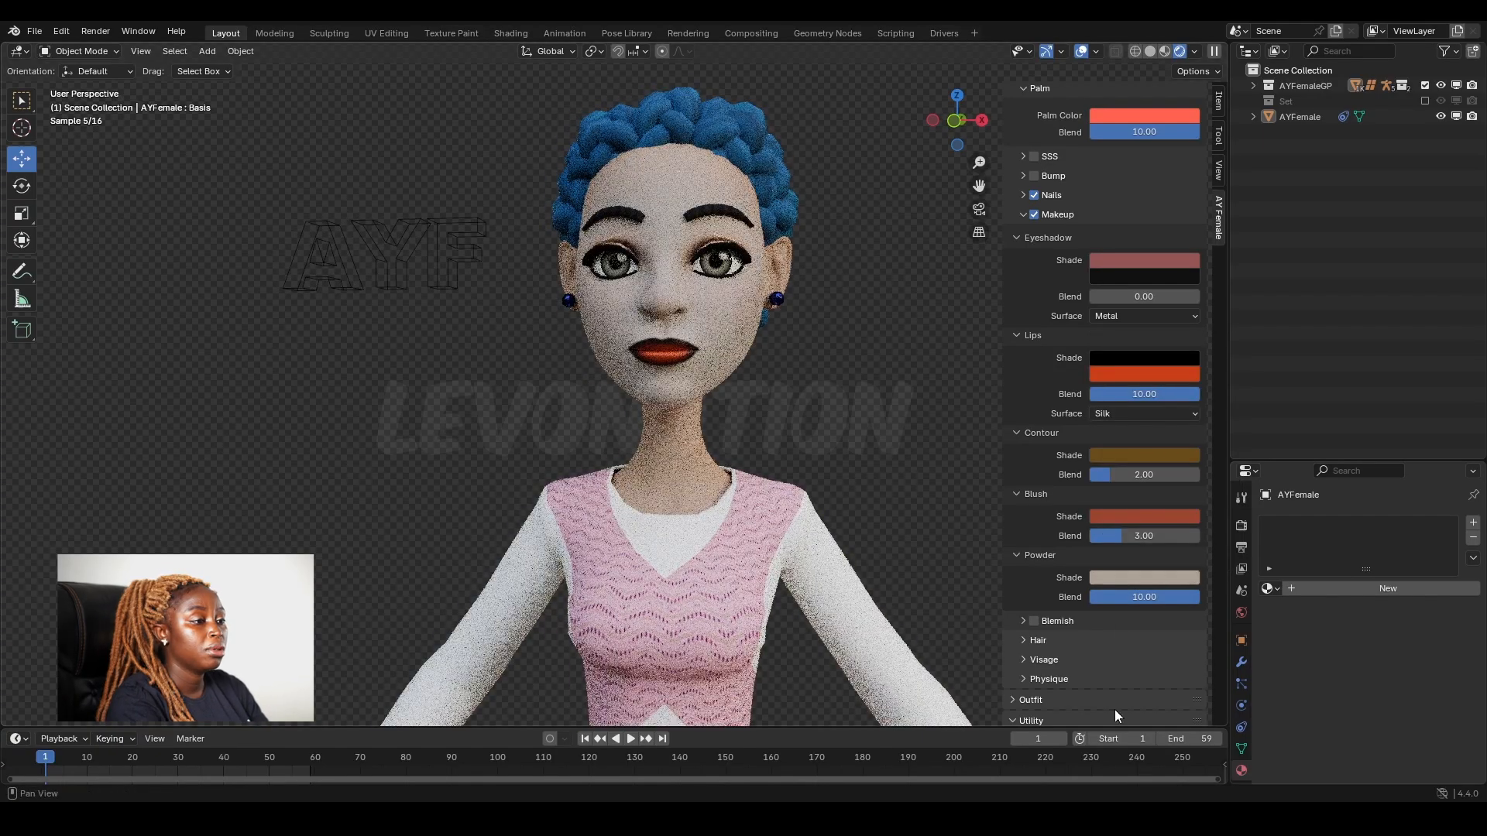
{"action": "left_click_drag", "start_coordinate": [1178, 596], "coordinate": [1153, 596]}
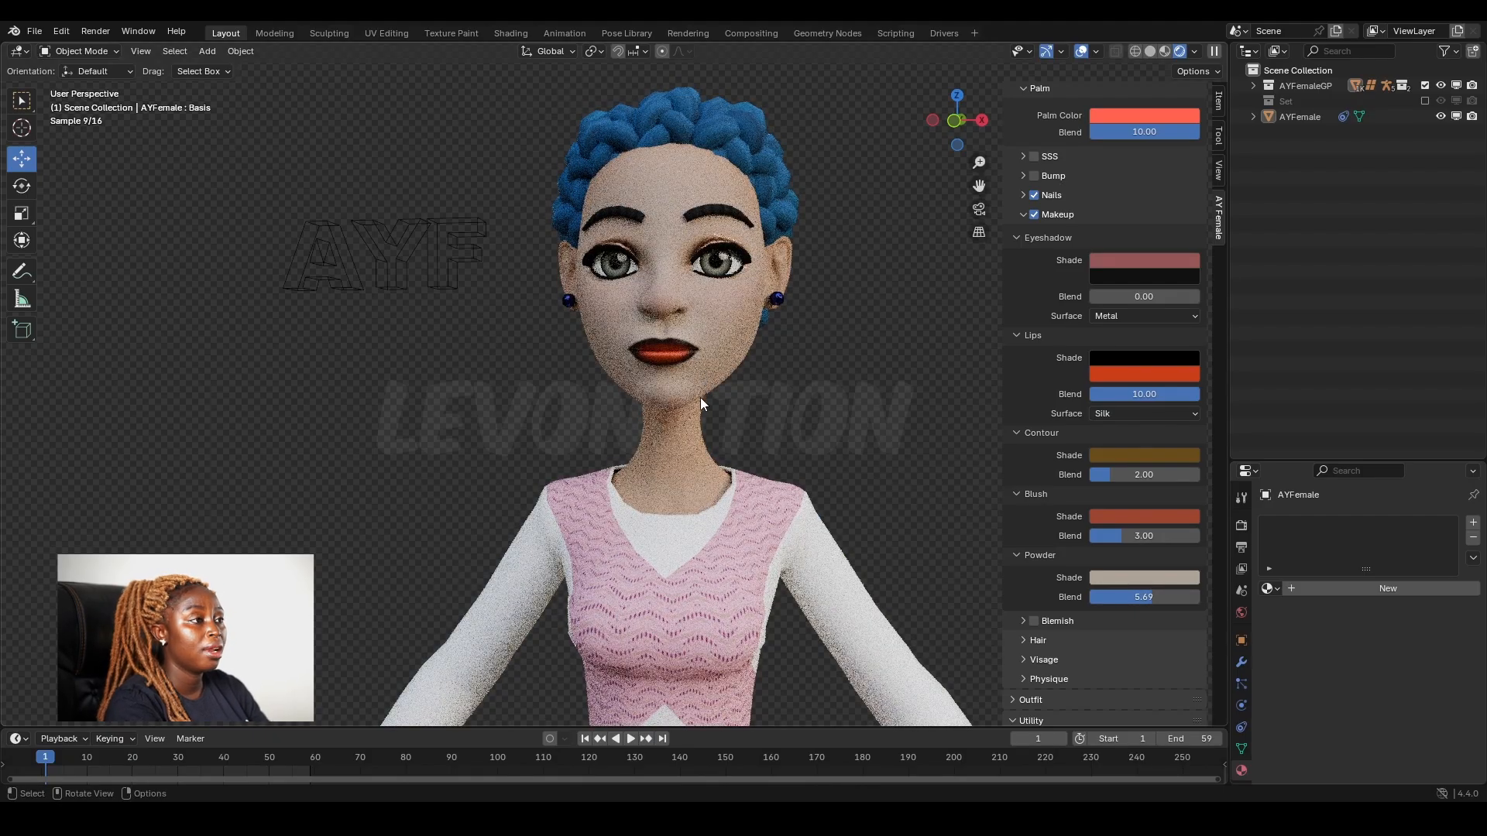
Enable Blemish on the skin with its Skin Noise settings shown, and turn Makeup off
{"action": "left_click", "coordinate": [1024, 211]}
{"action": "left_click", "coordinate": [1023, 379]}
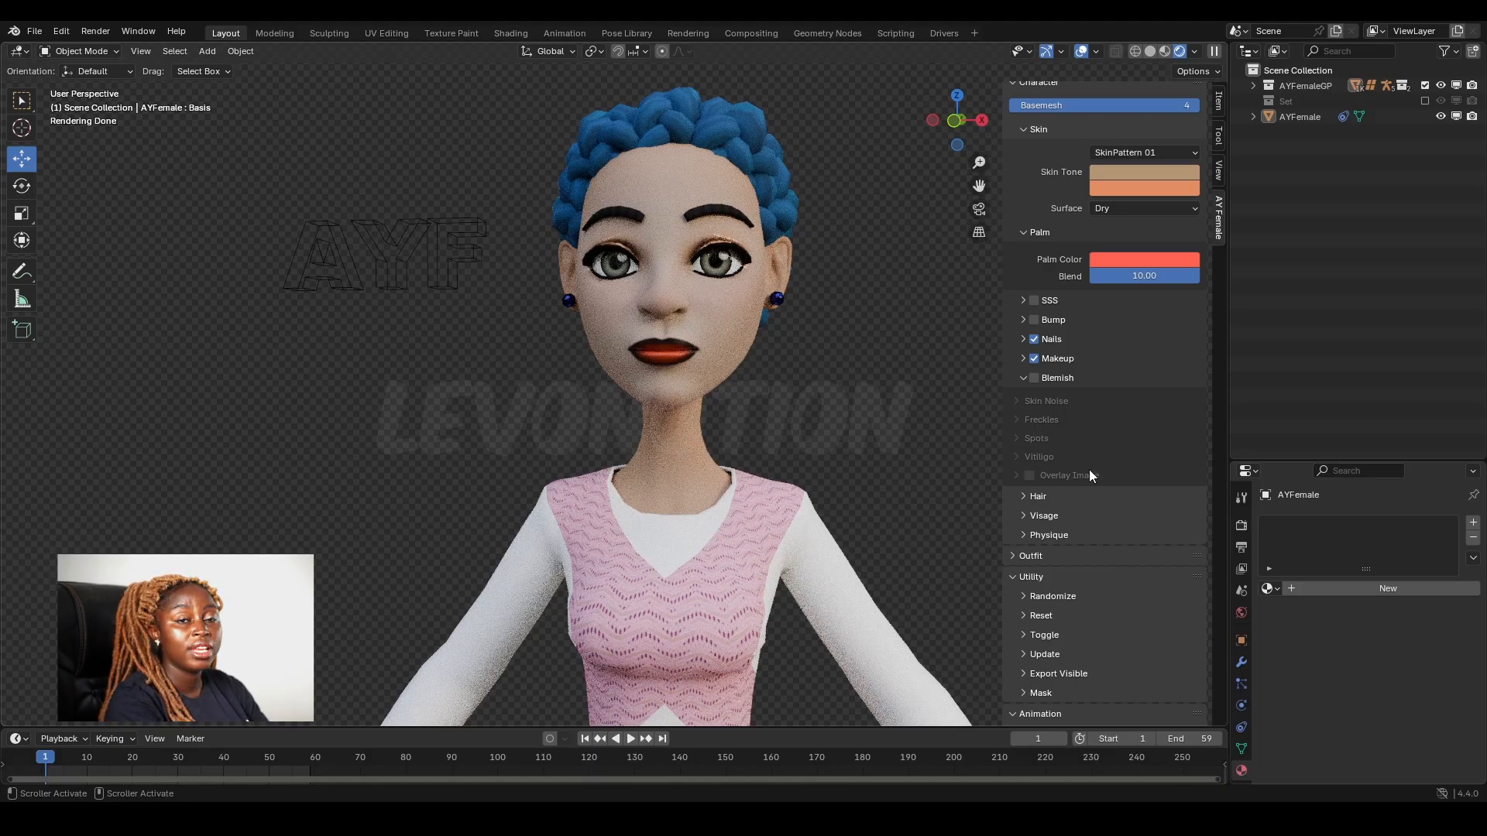
{"action": "left_click", "coordinate": [1034, 379]}
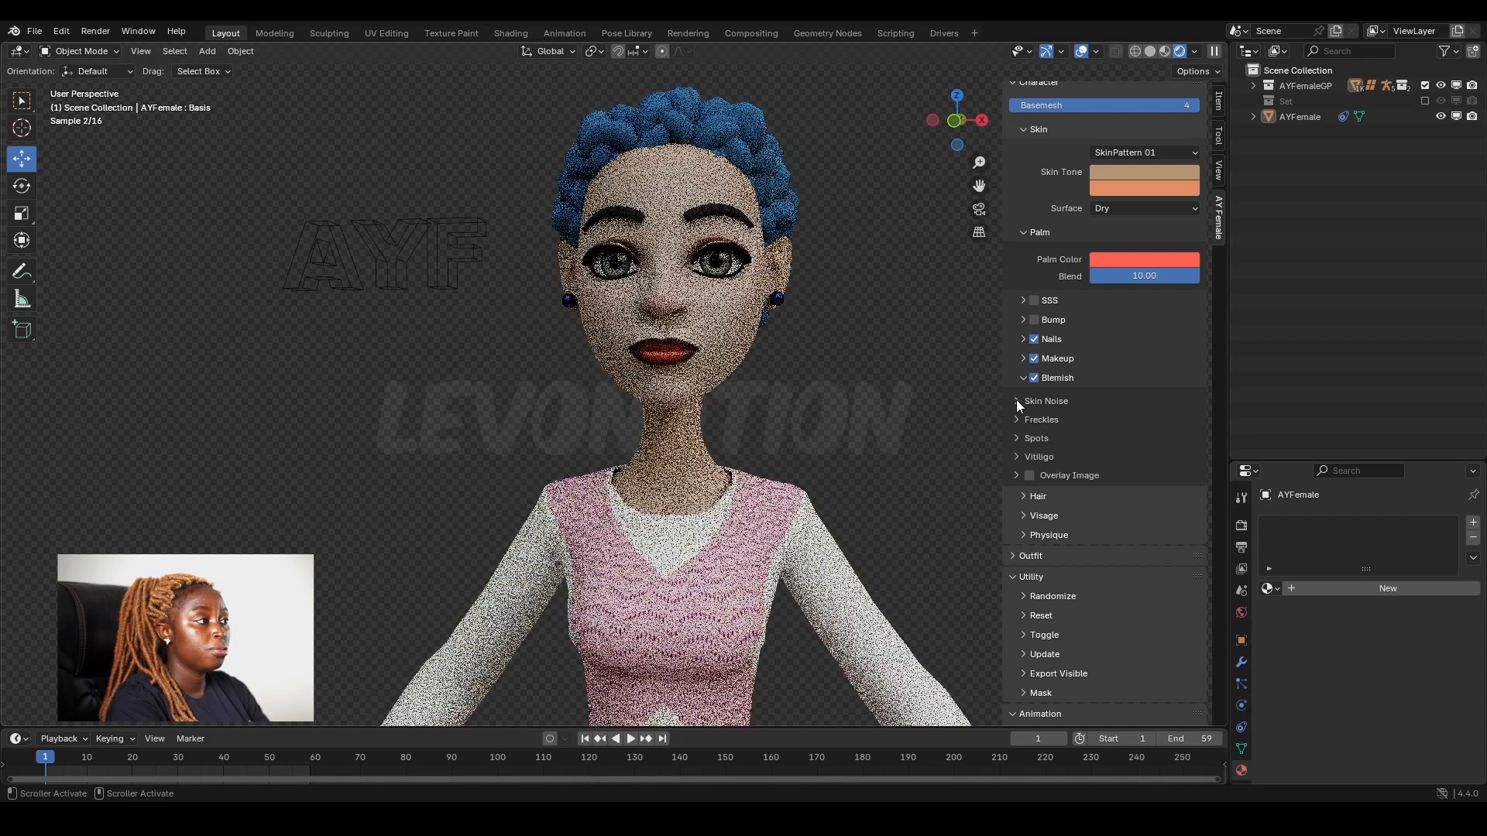
{"action": "left_click", "coordinate": [1016, 399]}
{"action": "left_click", "coordinate": [1033, 359]}
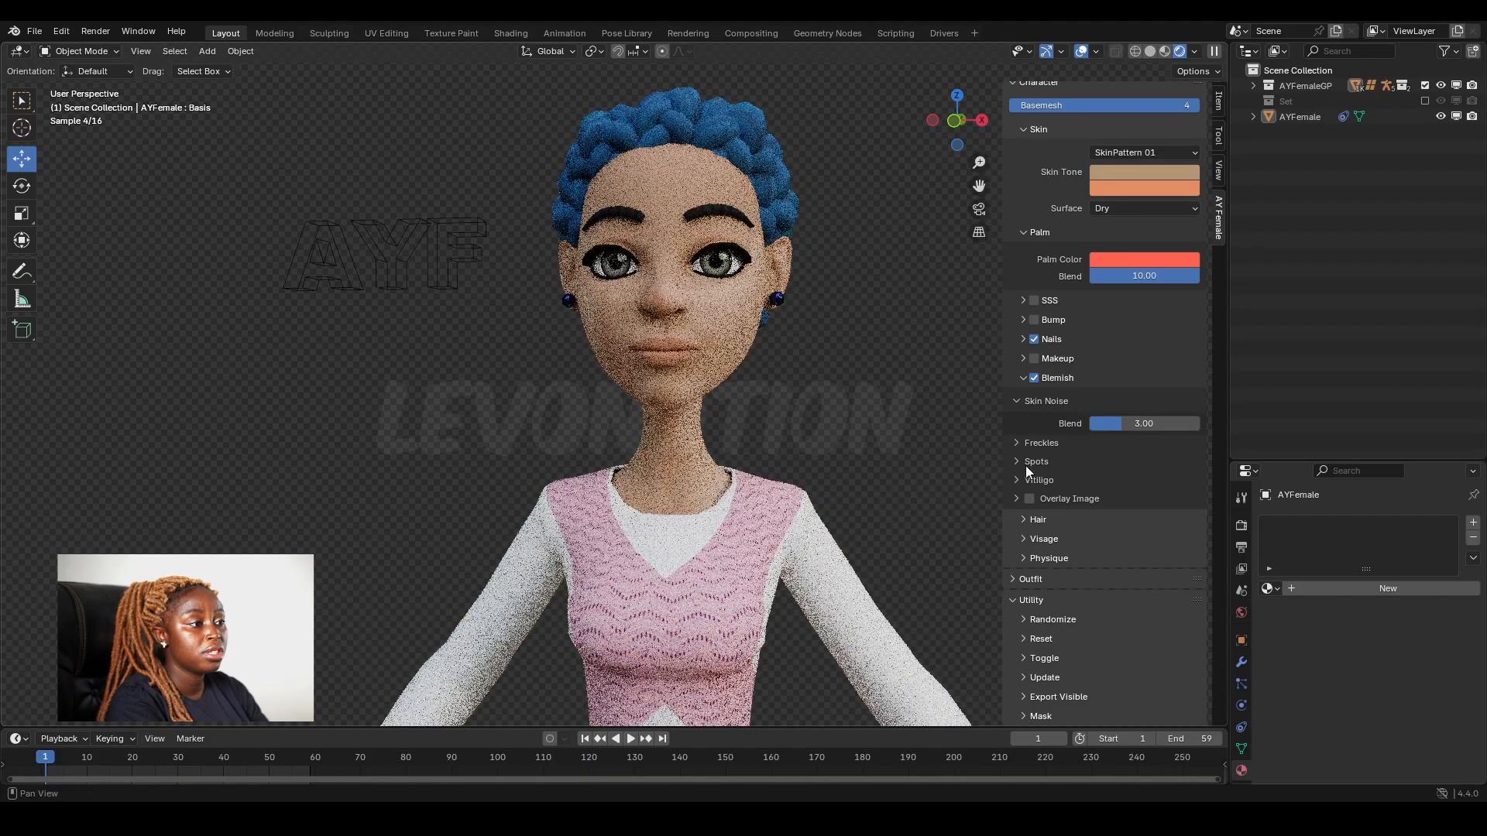
Try the Vitiligo Blend at 10.00, inspect the face and hands, and settle on 7.01
{"action": "left_click", "coordinate": [1025, 479]}
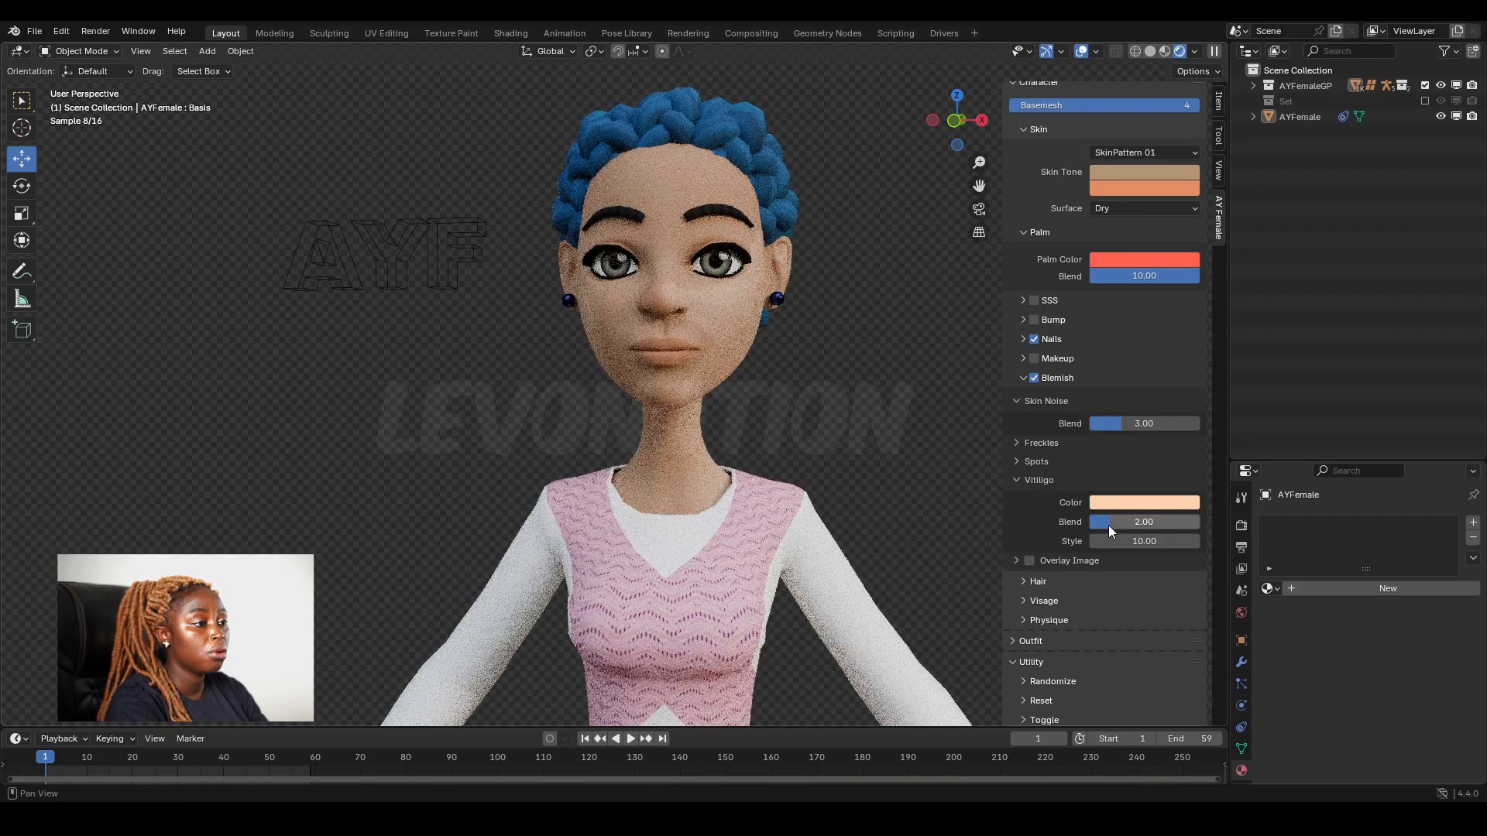
{"action": "left_click_drag", "start_coordinate": [1108, 525], "coordinate": [1199, 523]}
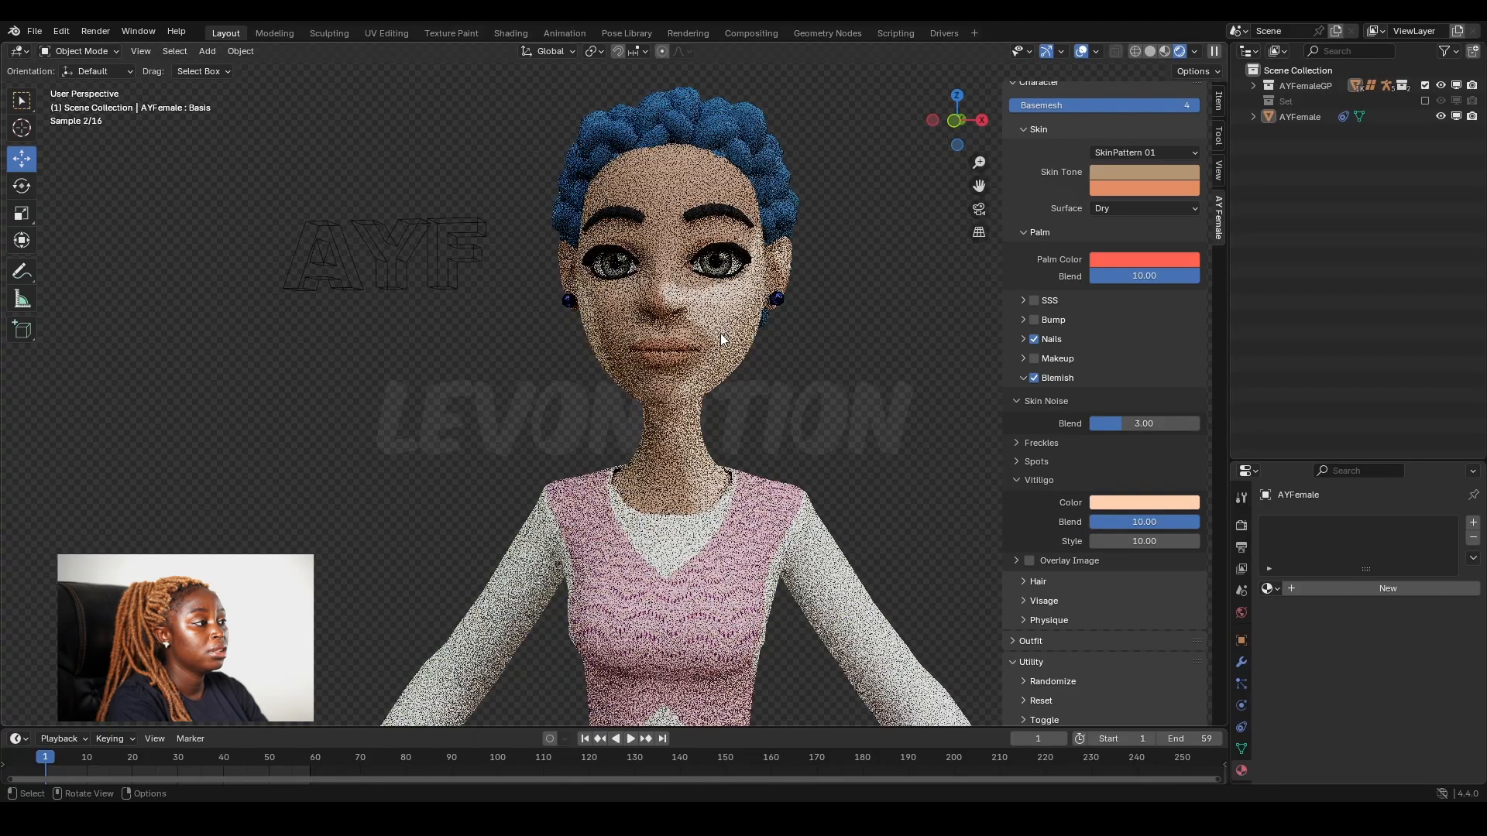
{"action": "scroll", "coordinate": [720, 333], "scroll_direction": "down", "scroll_amount": 4}
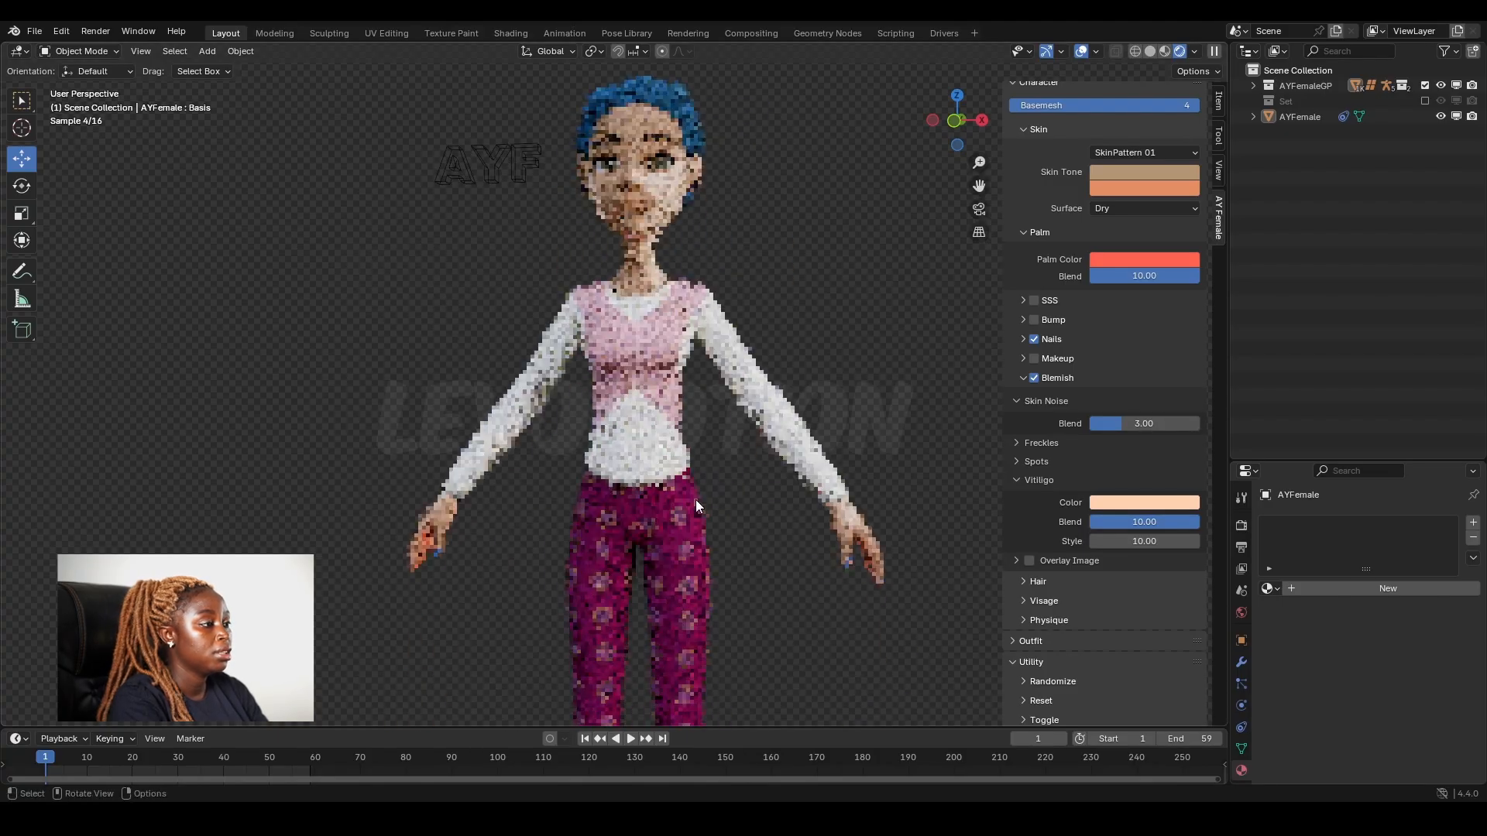
{"action": "scroll", "coordinate": [731, 413], "scroll_direction": "up", "scroll_amount": 2}
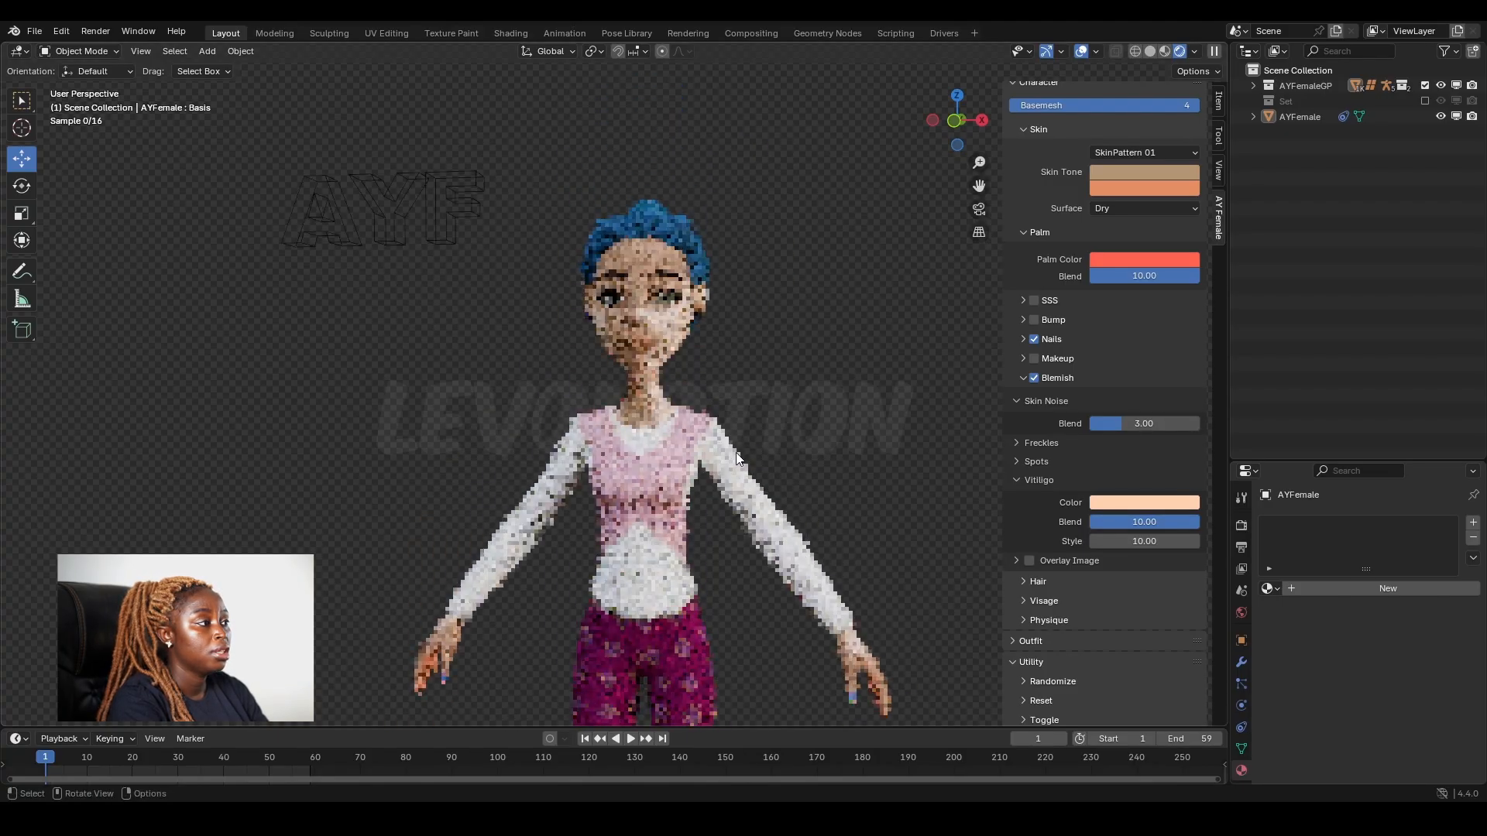
{"action": "scroll", "coordinate": [737, 459], "scroll_direction": "up", "scroll_amount": 2}
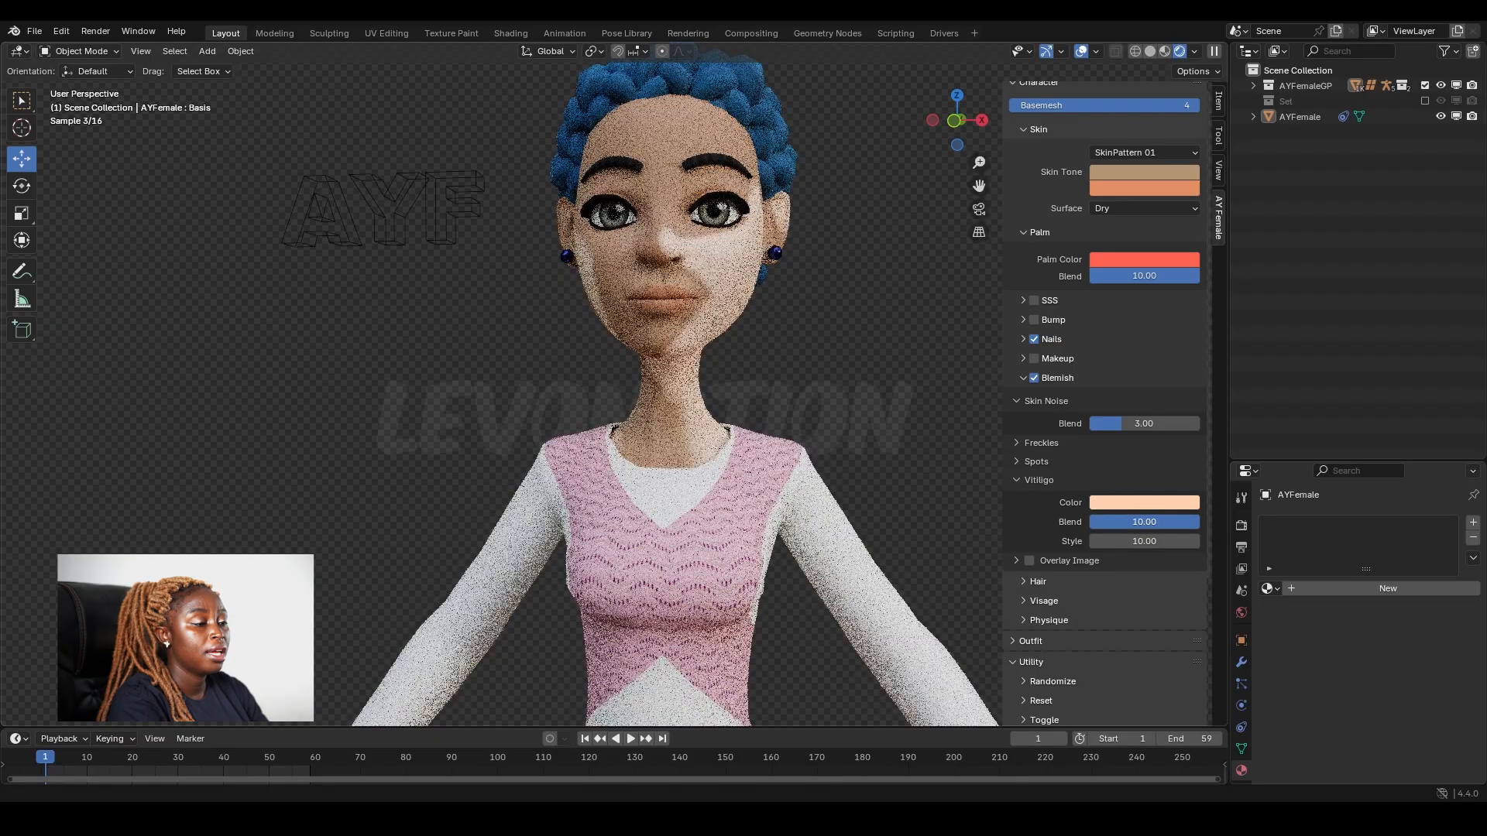
{"action": "left_click_drag", "start_coordinate": [1145, 521], "coordinate": [1123, 521]}
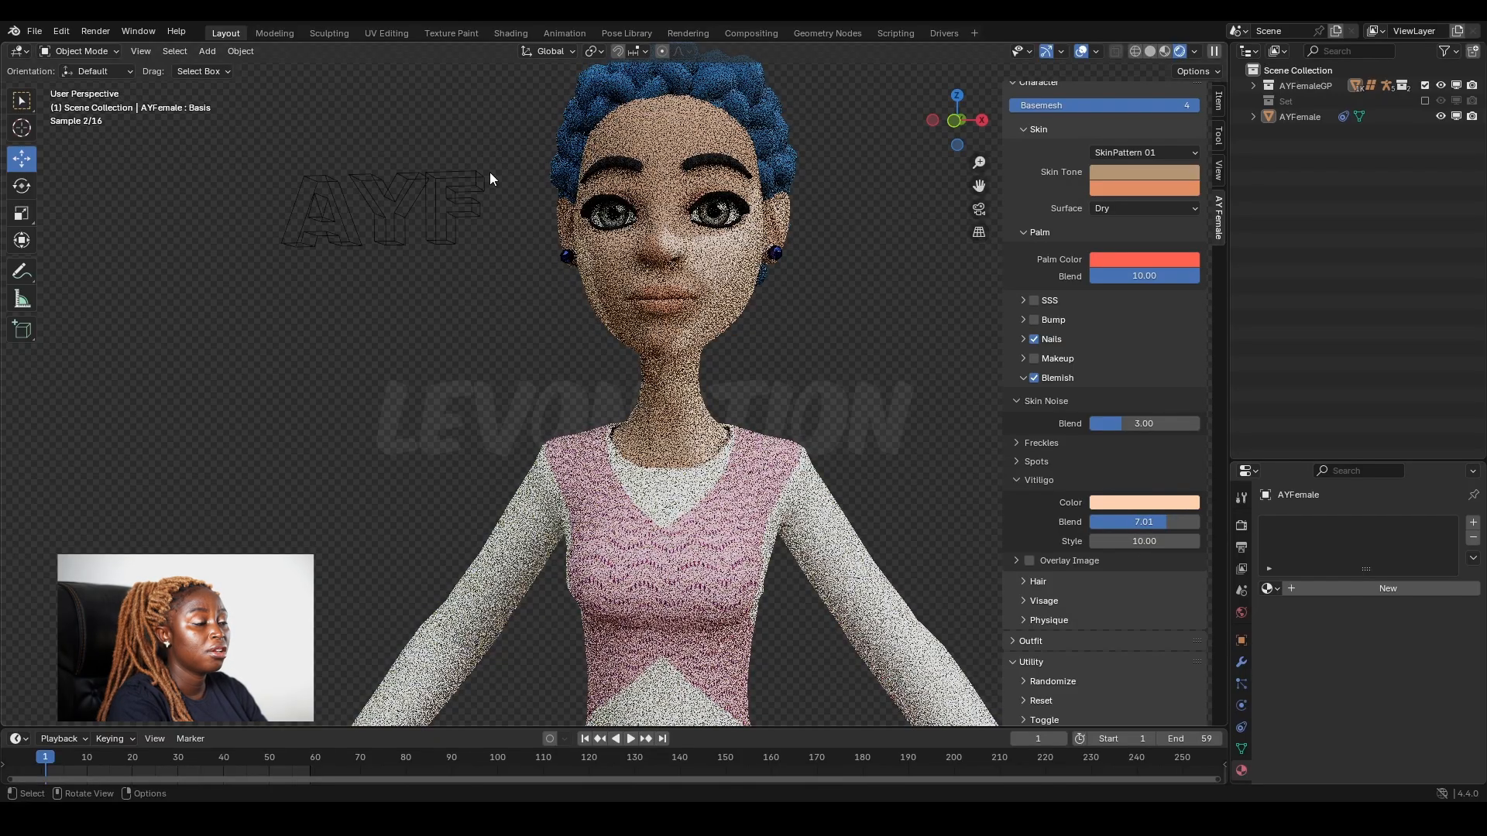
{"action": "middle_click_drag", "start_coordinate": [775, 350], "coordinate": [765, 426], "text": "shift"}
Set the blemish Spots Color to black and their Blend to 10.00, checking the face up close
{"action": "left_click", "coordinate": [1048, 463]}
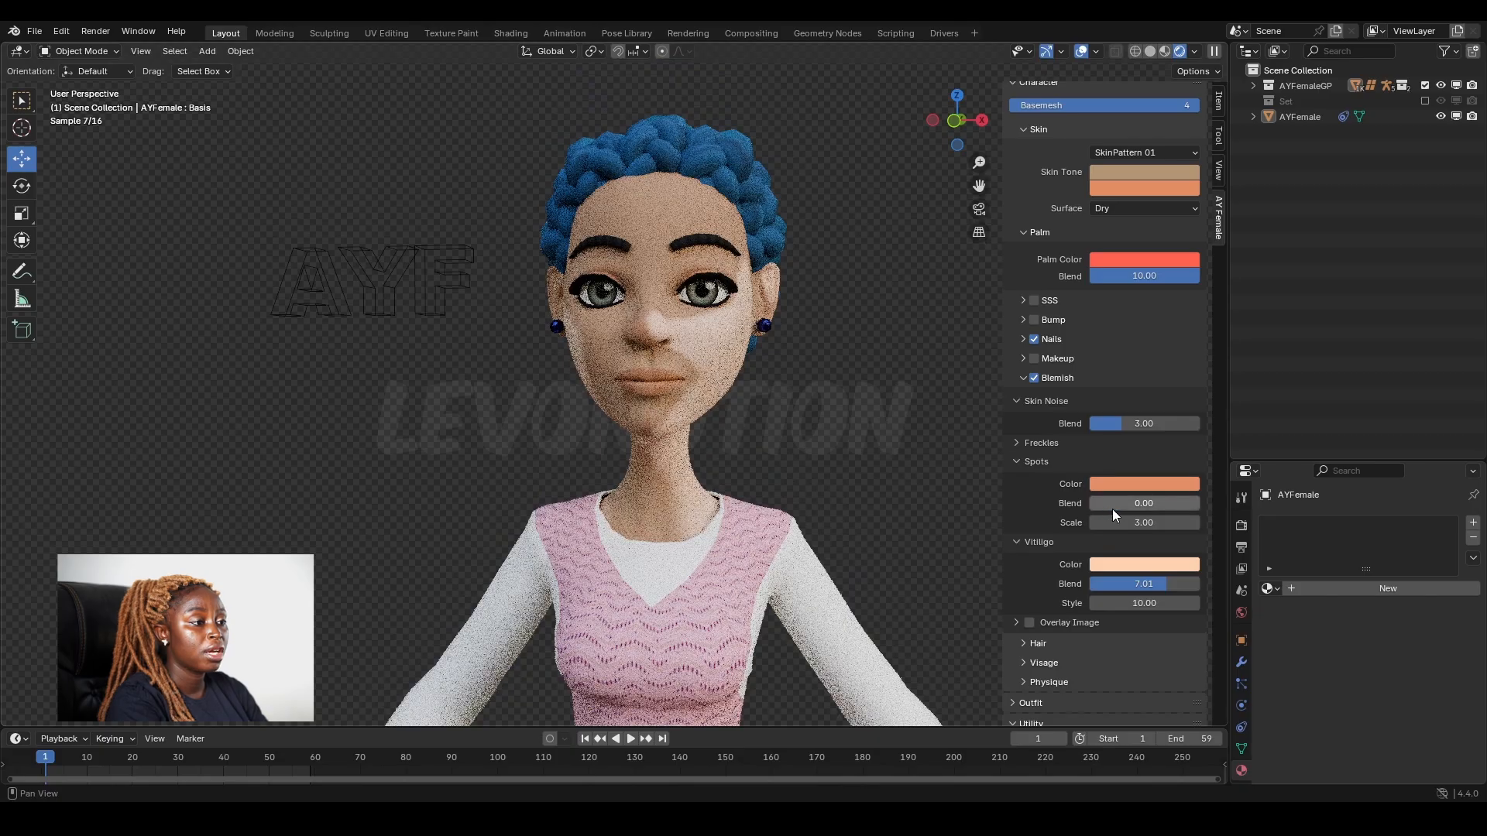
{"action": "left_click_drag", "start_coordinate": [1112, 504], "coordinate": [1146, 525]}
{"action": "left_click", "coordinate": [1159, 483]}
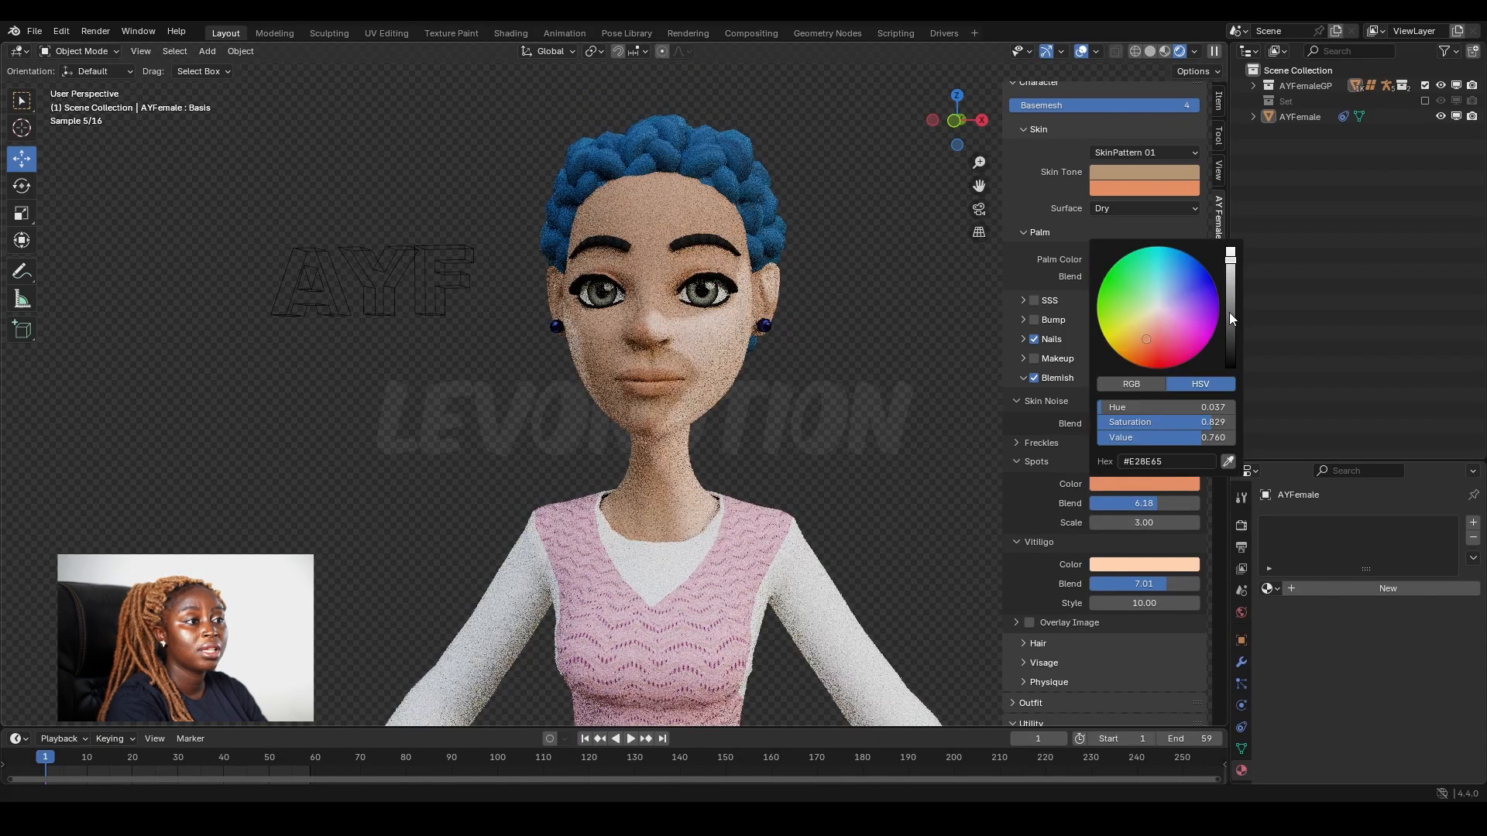
{"action": "left_click_drag", "start_coordinate": [1229, 318], "coordinate": [1229, 367]}
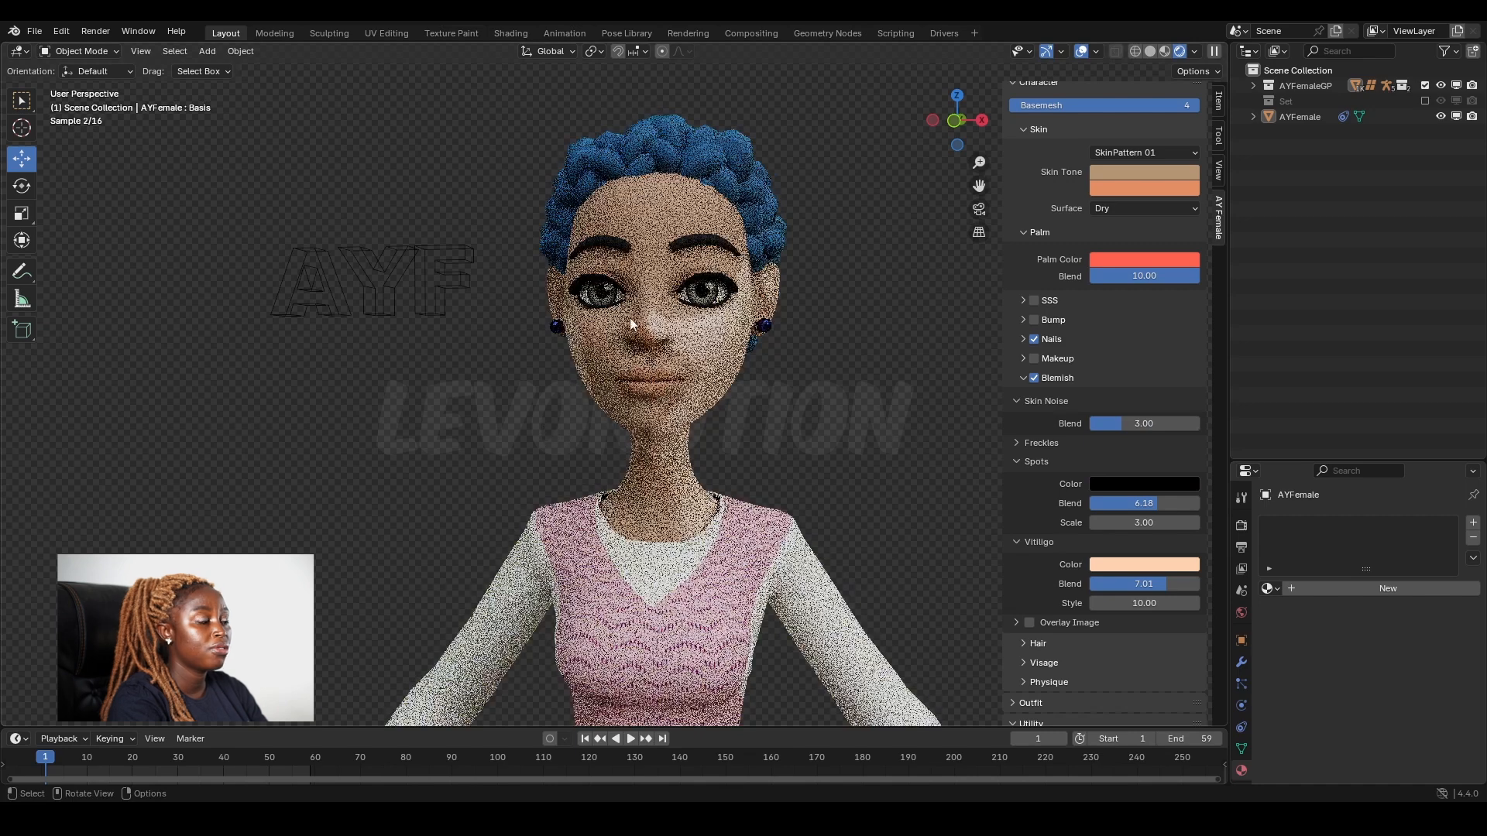
{"action": "scroll", "coordinate": [629, 317], "scroll_direction": "up", "scroll_amount": 4}
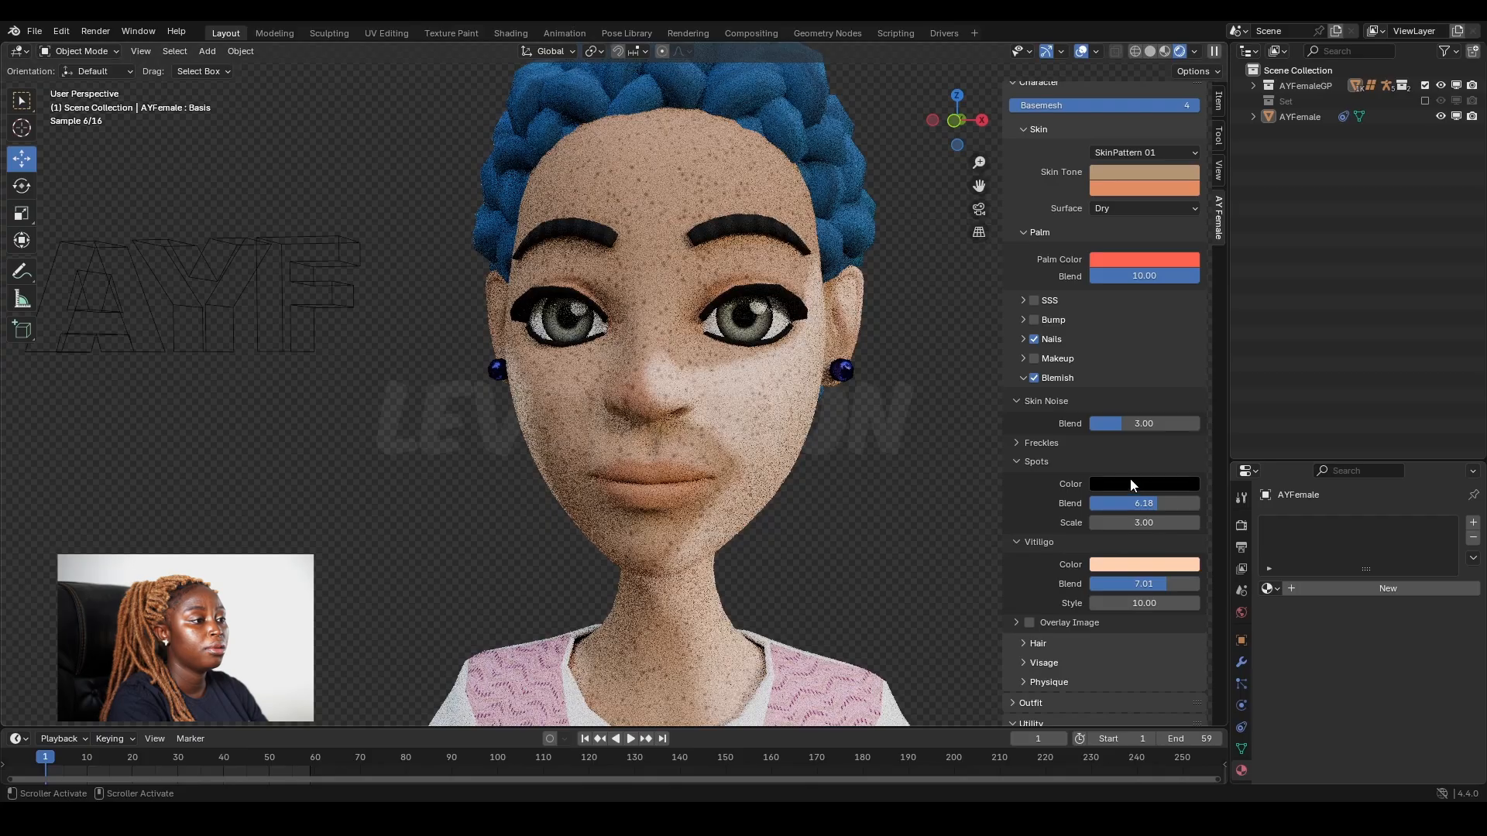
{"action": "left_click_drag", "start_coordinate": [1151, 502], "coordinate": [1196, 502]}
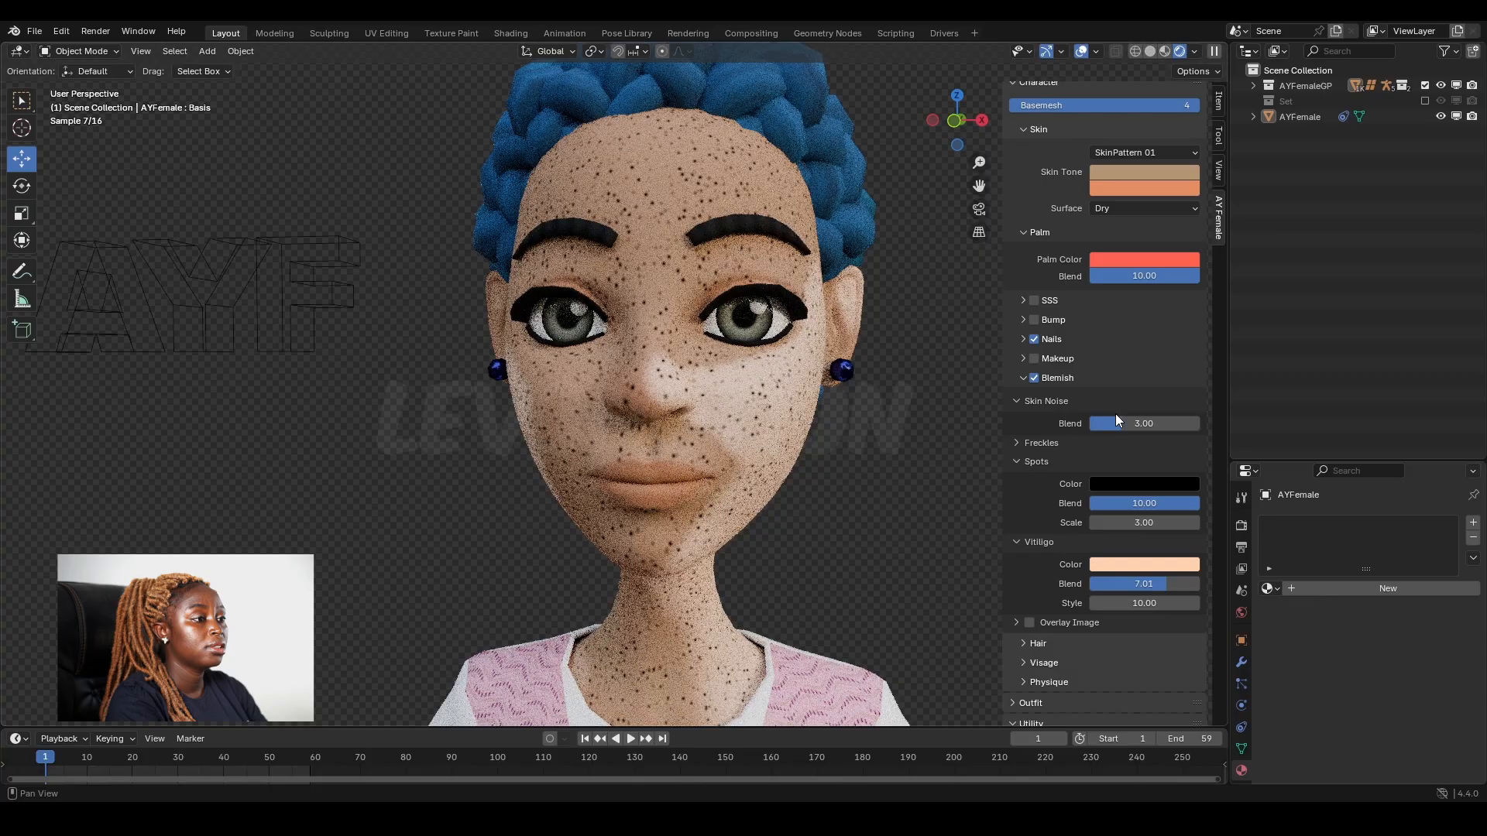
Show the Freckles settings, turn Makeup back on over the blemishes, and collapse the Blemish settings
{"action": "left_click", "coordinate": [1041, 443]}
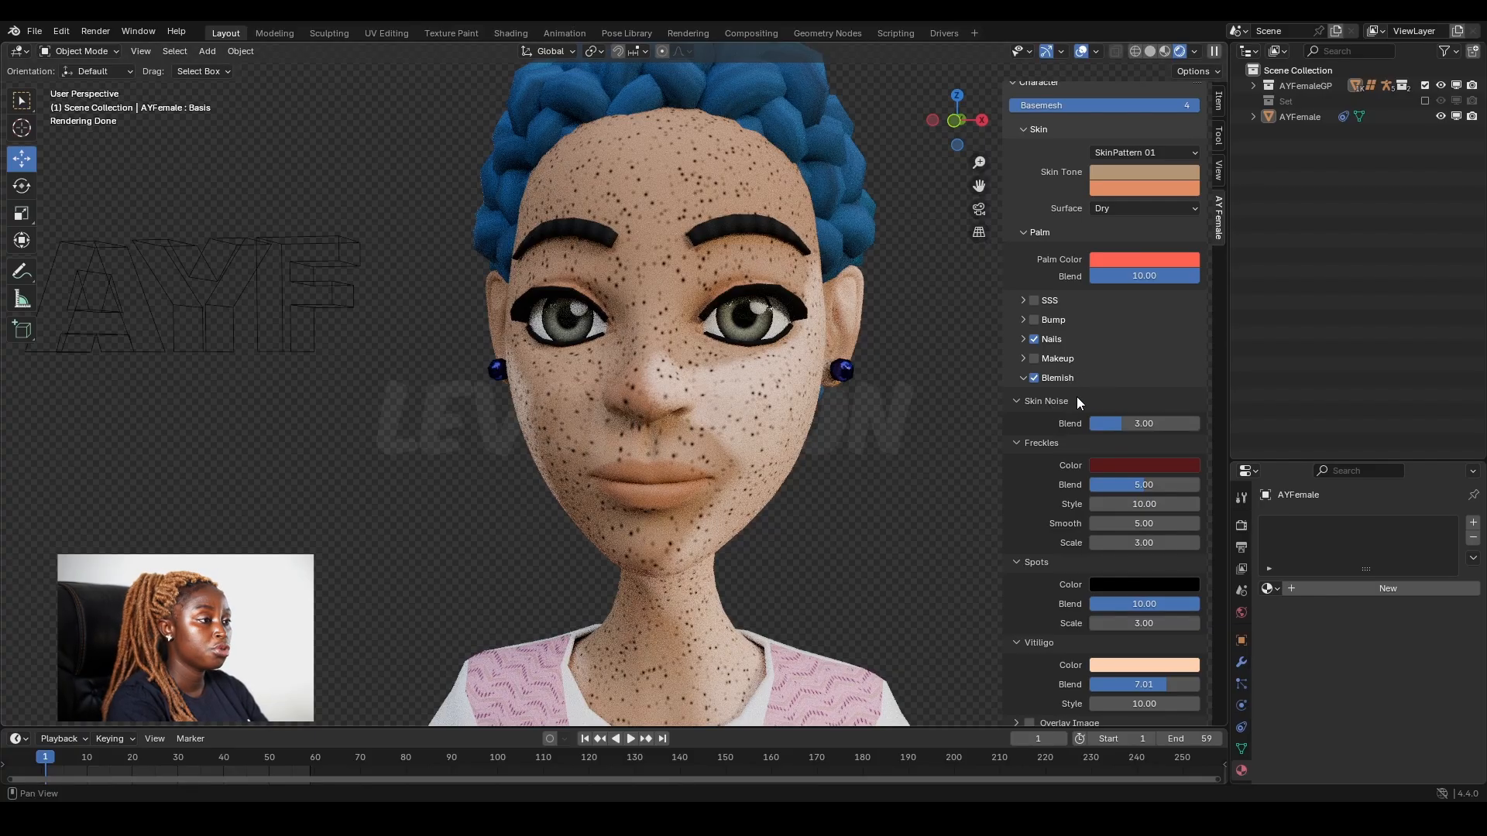
{"action": "scroll", "coordinate": [1084, 421], "scroll_direction": "down", "scroll_amount": 4}
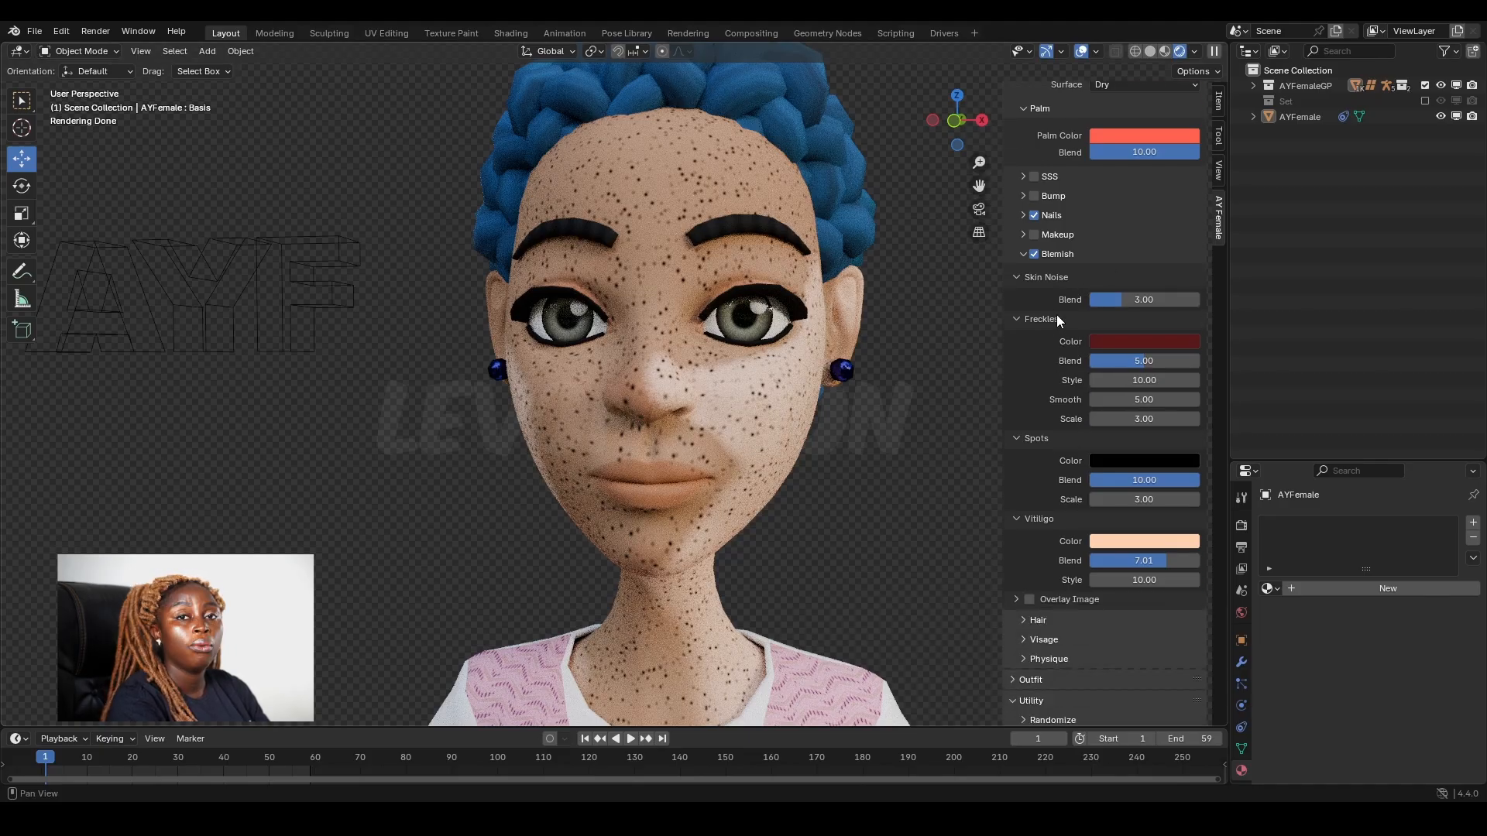
{"action": "left_click", "coordinate": [1034, 234]}
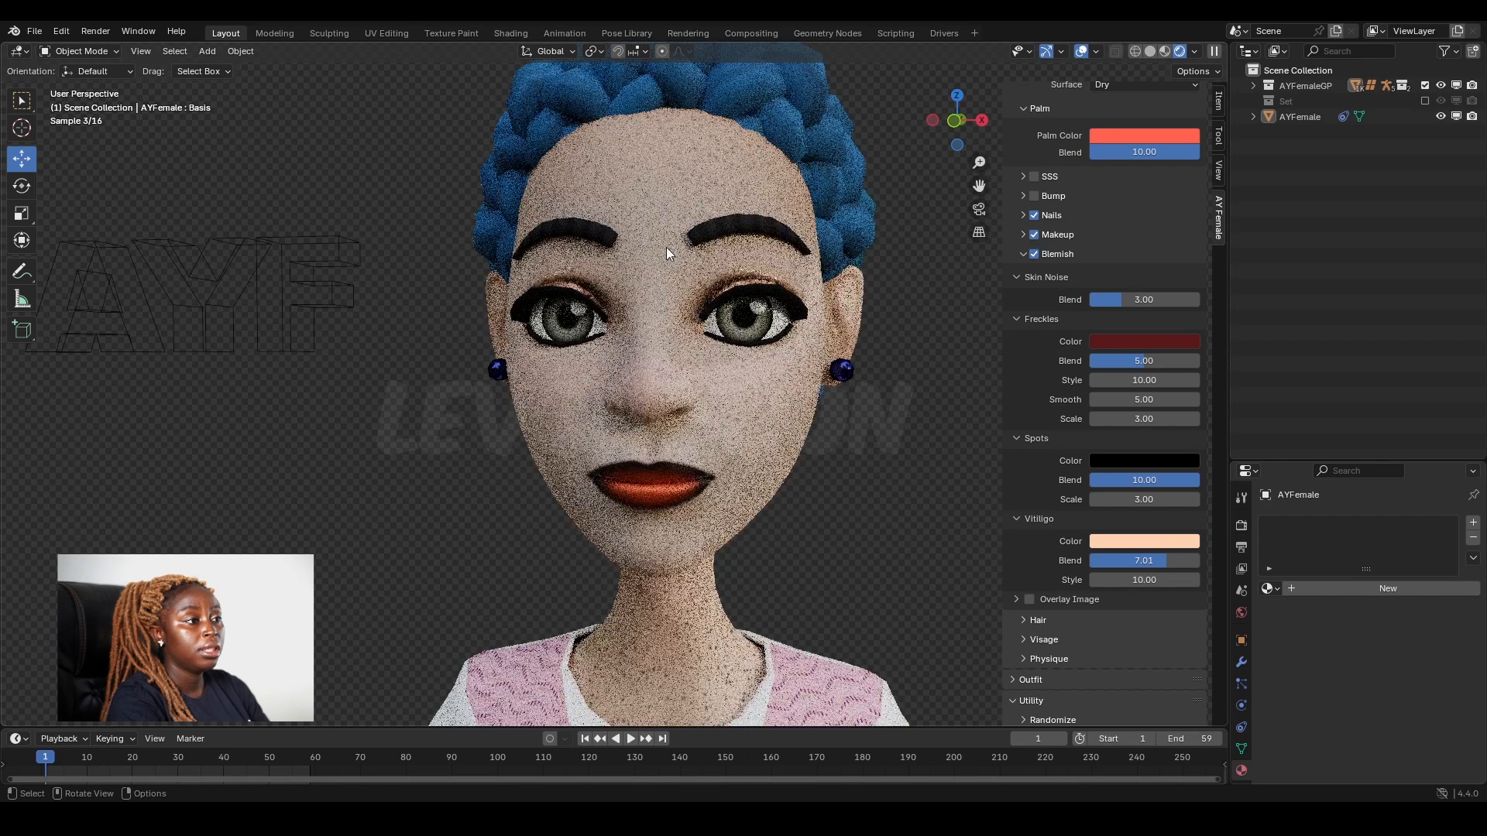
{"action": "middle_click_drag", "start_coordinate": [695, 443], "coordinate": [688, 435]}
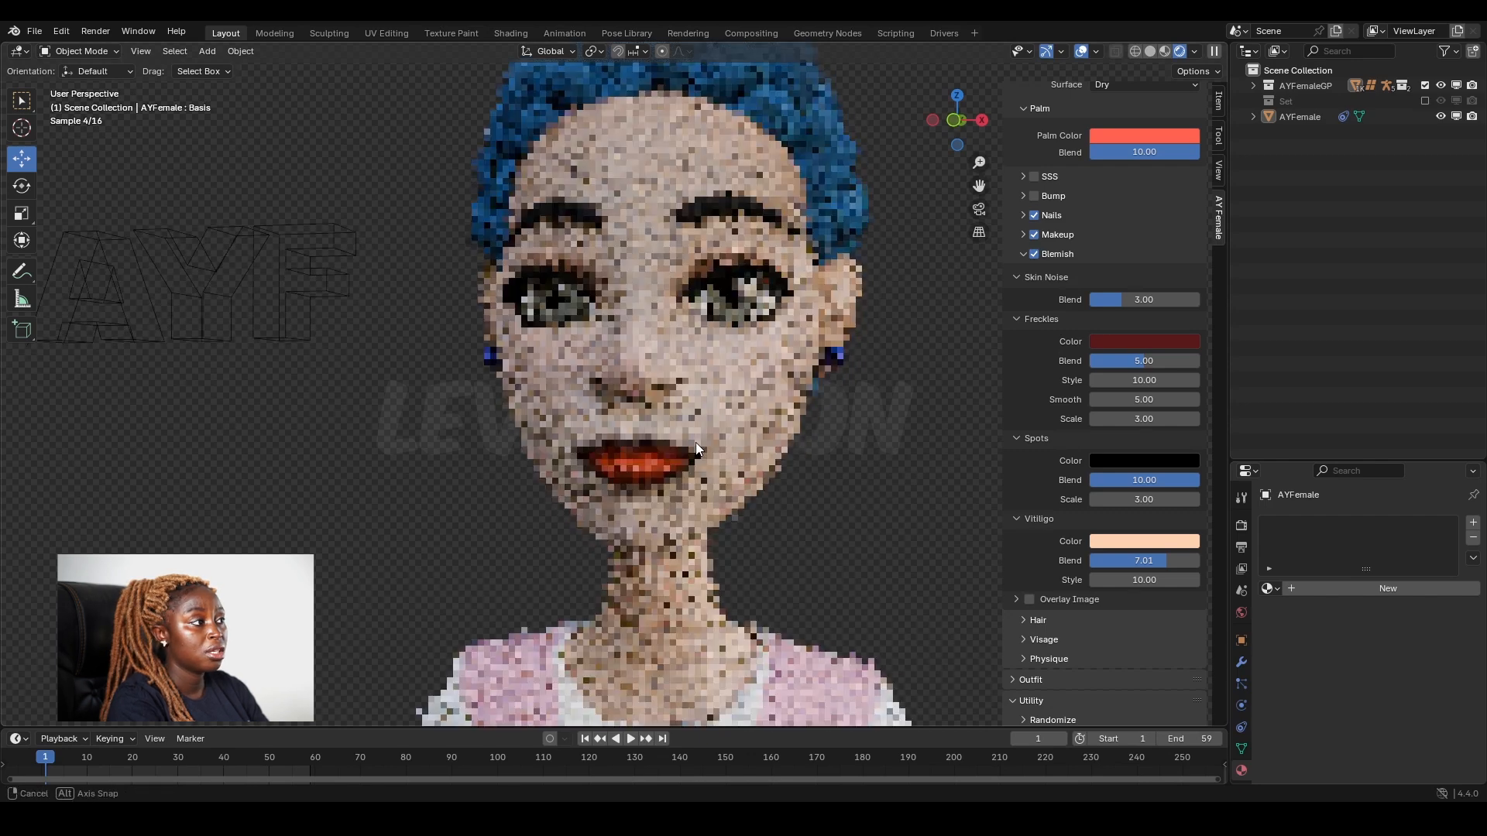
{"action": "left_click", "coordinate": [1022, 254]}
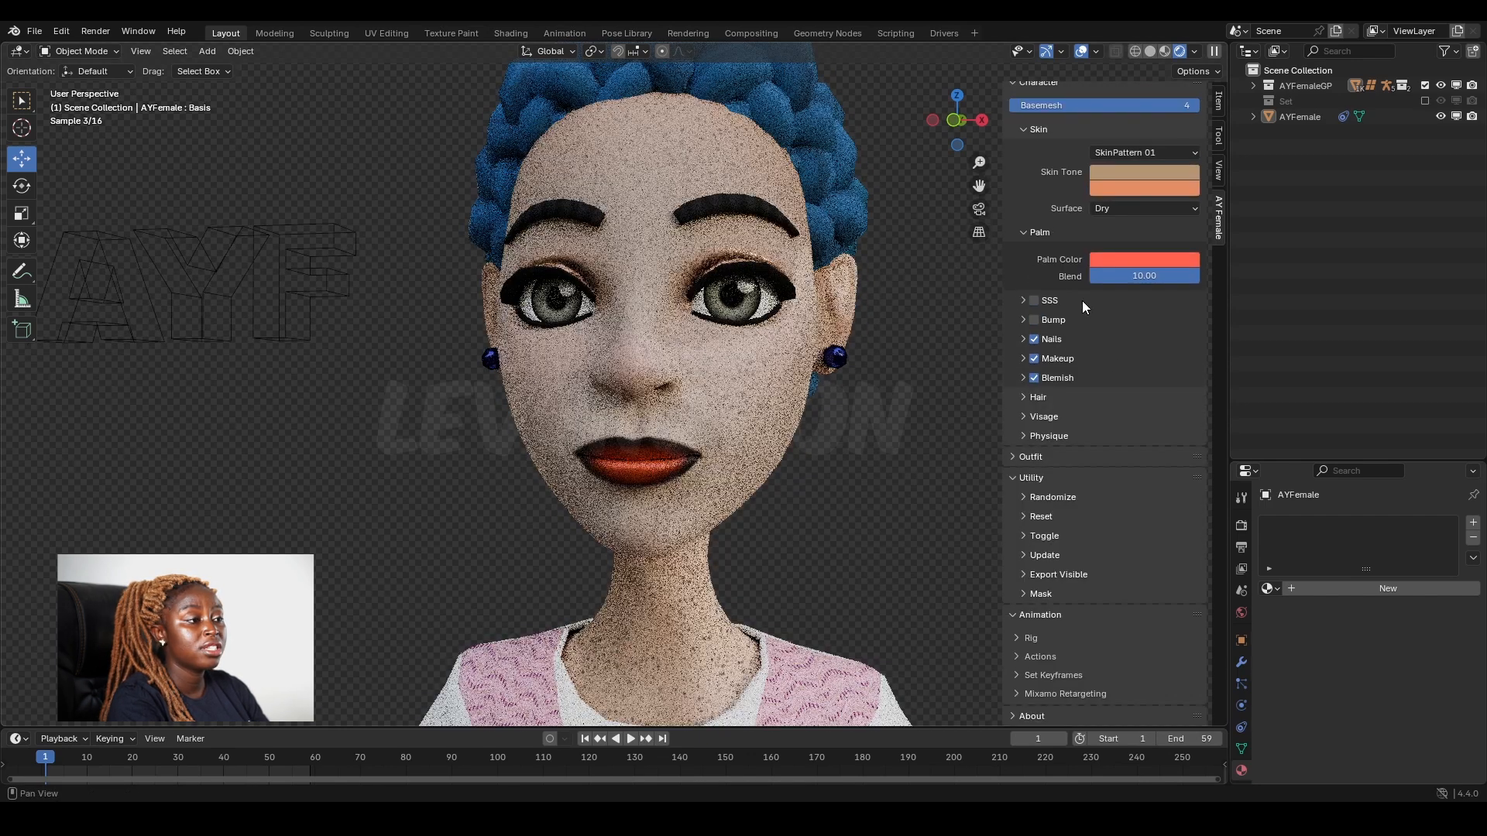
In the Makeup settings, set the Powder Blend to 10.00 and the Blush Blend to 7.51
{"action": "left_click", "coordinate": [1024, 358]}
{"action": "scroll", "coordinate": [1073, 499], "scroll_direction": "down", "scroll_amount": 8}
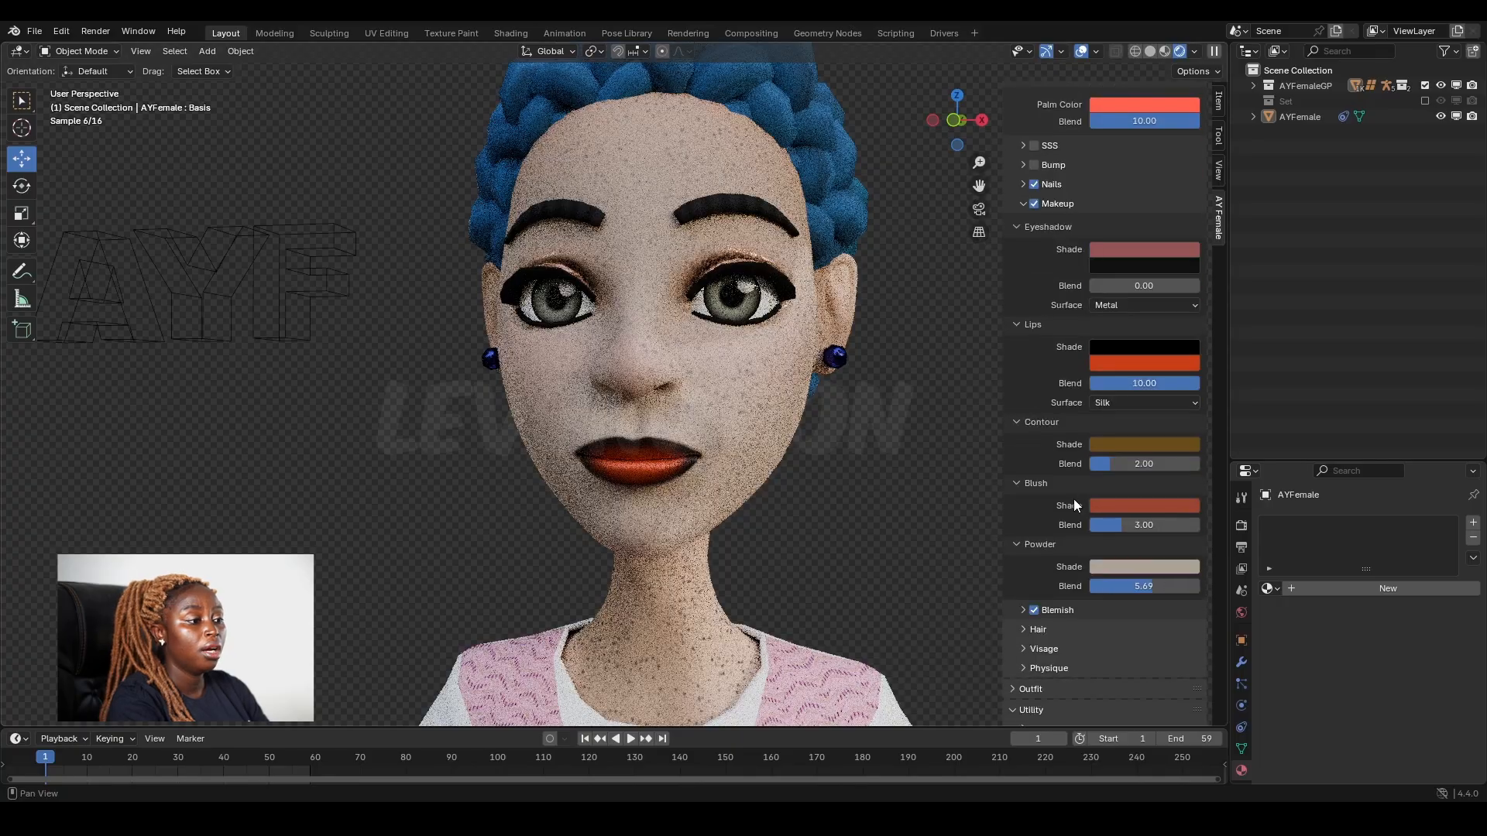
{"action": "left_click_drag", "start_coordinate": [1157, 494], "coordinate": [1200, 492]}
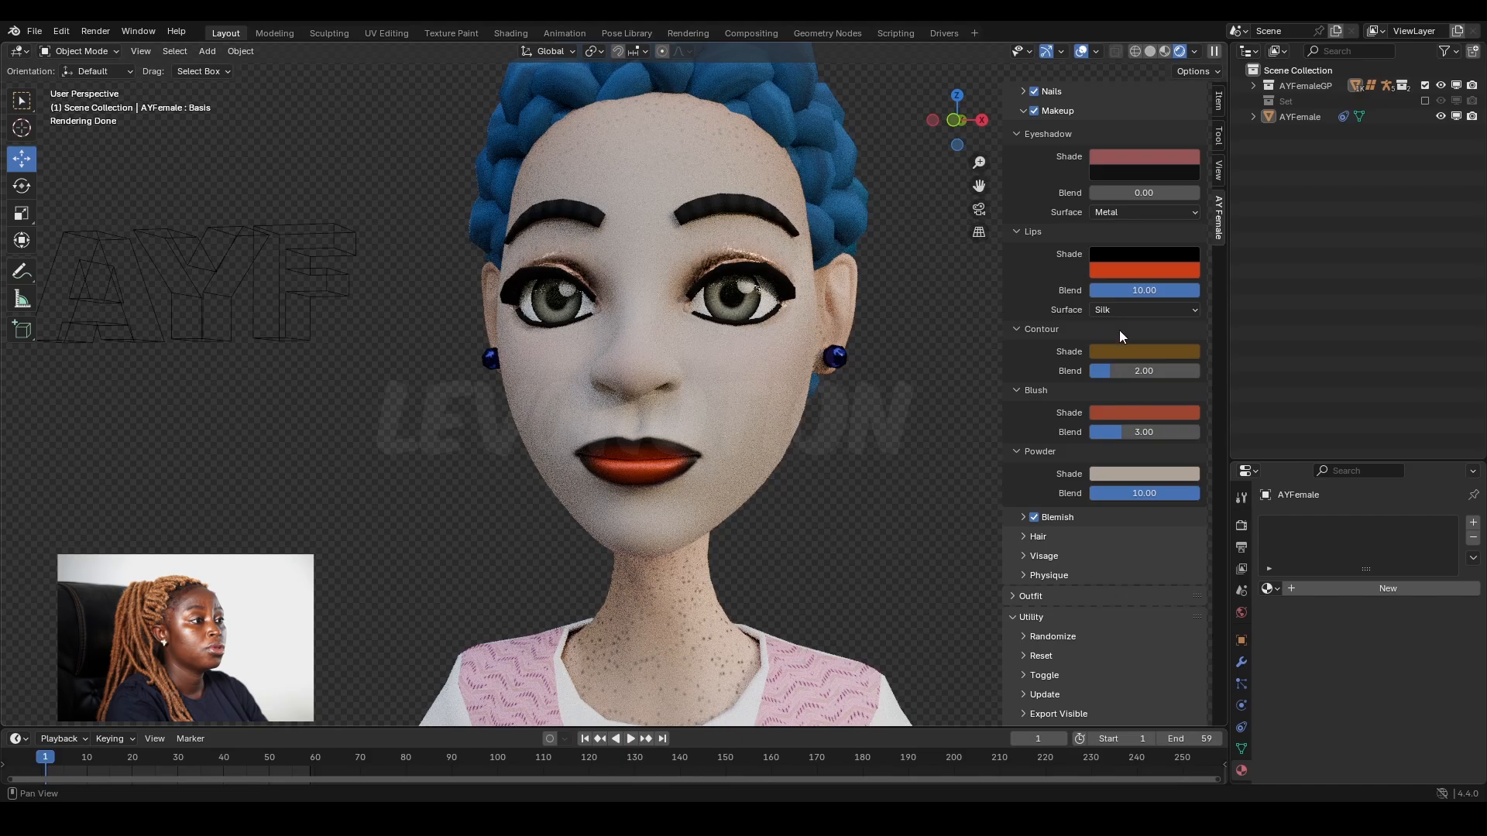
{"action": "left_click_drag", "start_coordinate": [1122, 431], "coordinate": [1158, 431]}
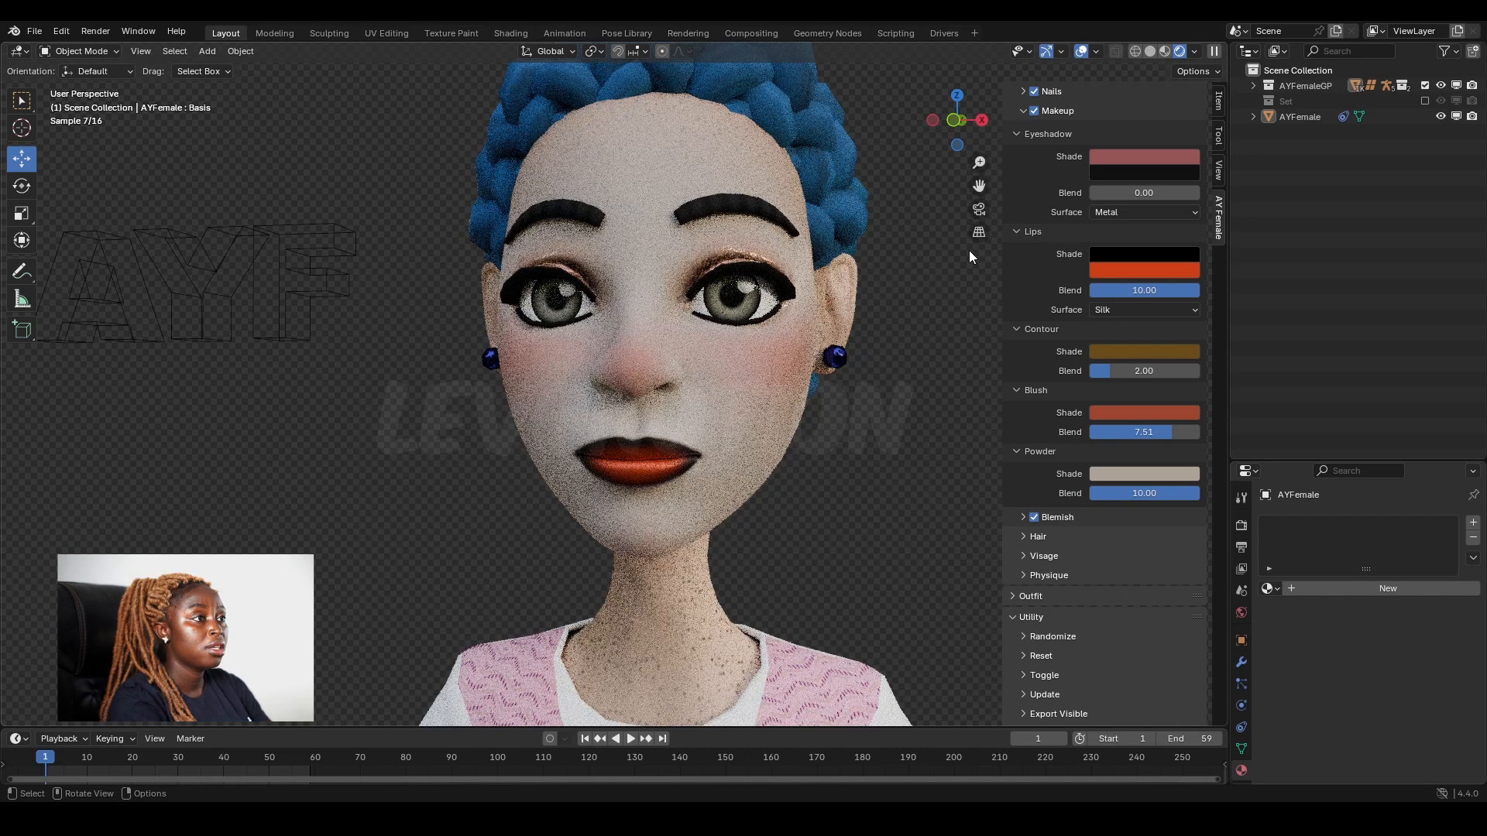
Collapse the Eyeshadow and Makeup settings, and then the whole Skin section
{"action": "scroll", "coordinate": [1030, 143], "scroll_direction": "up", "scroll_amount": 1}
{"action": "left_click", "coordinate": [1018, 165]}
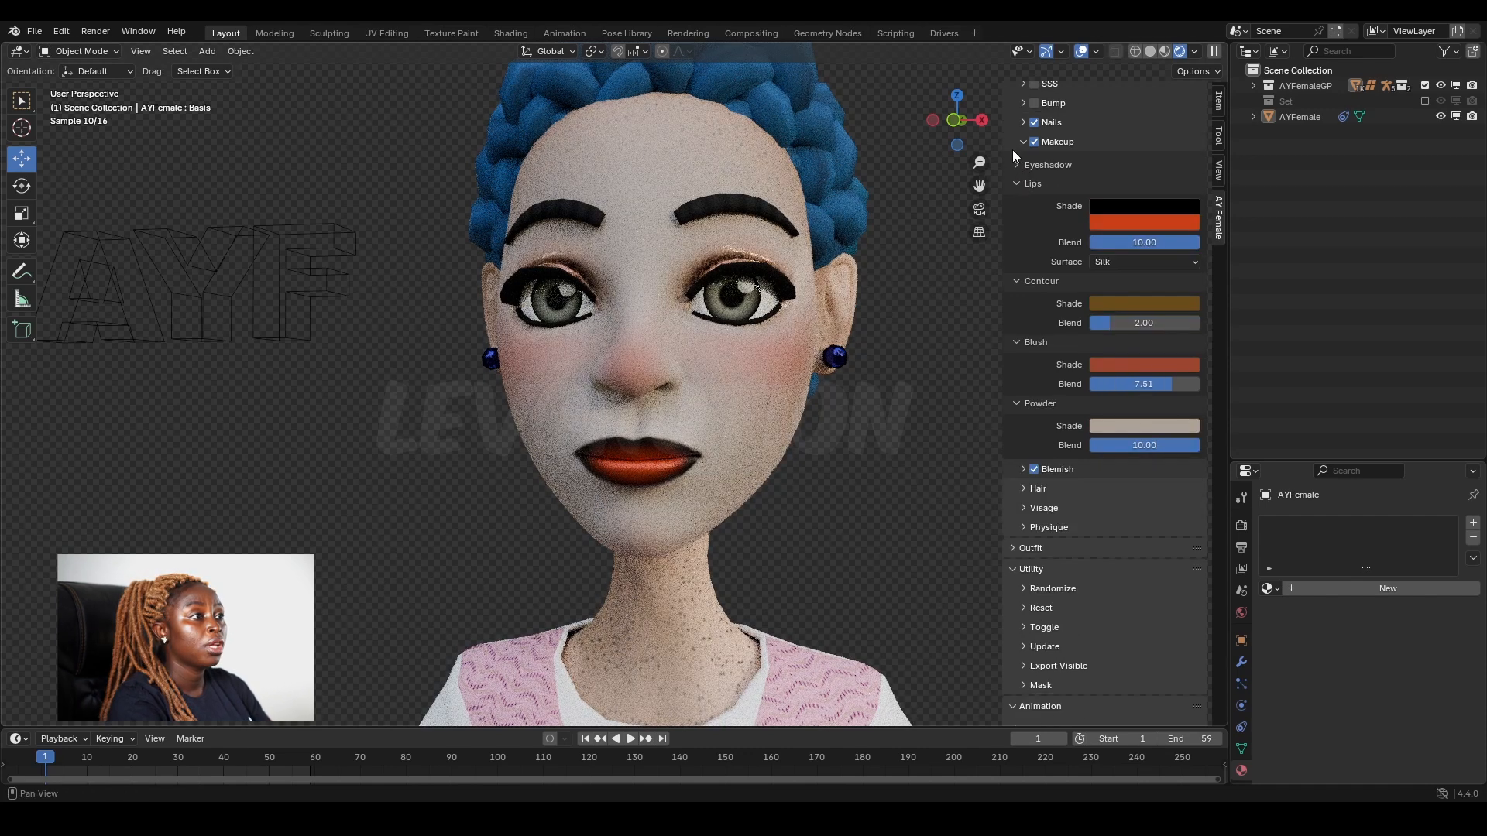
{"action": "left_click", "coordinate": [1016, 143]}
{"action": "scroll", "coordinate": [1050, 280], "scroll_direction": "up", "scroll_amount": 4}
{"action": "left_click", "coordinate": [1030, 140]}
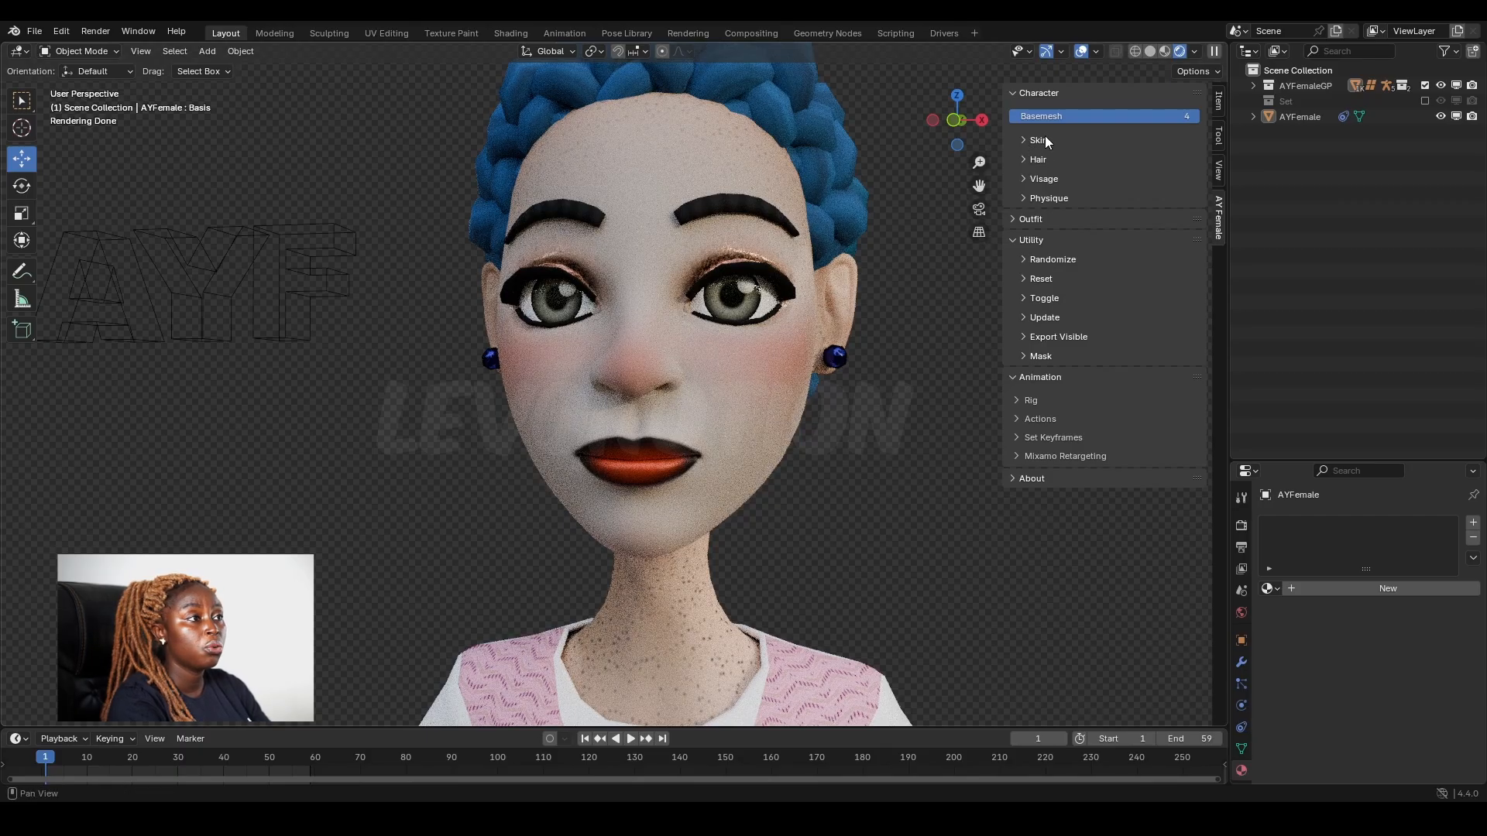
Expand the Skin section again and look through the available skin pattern choices, including Image, keeping SkinPattern 01
{"action": "left_click", "coordinate": [1024, 140]}
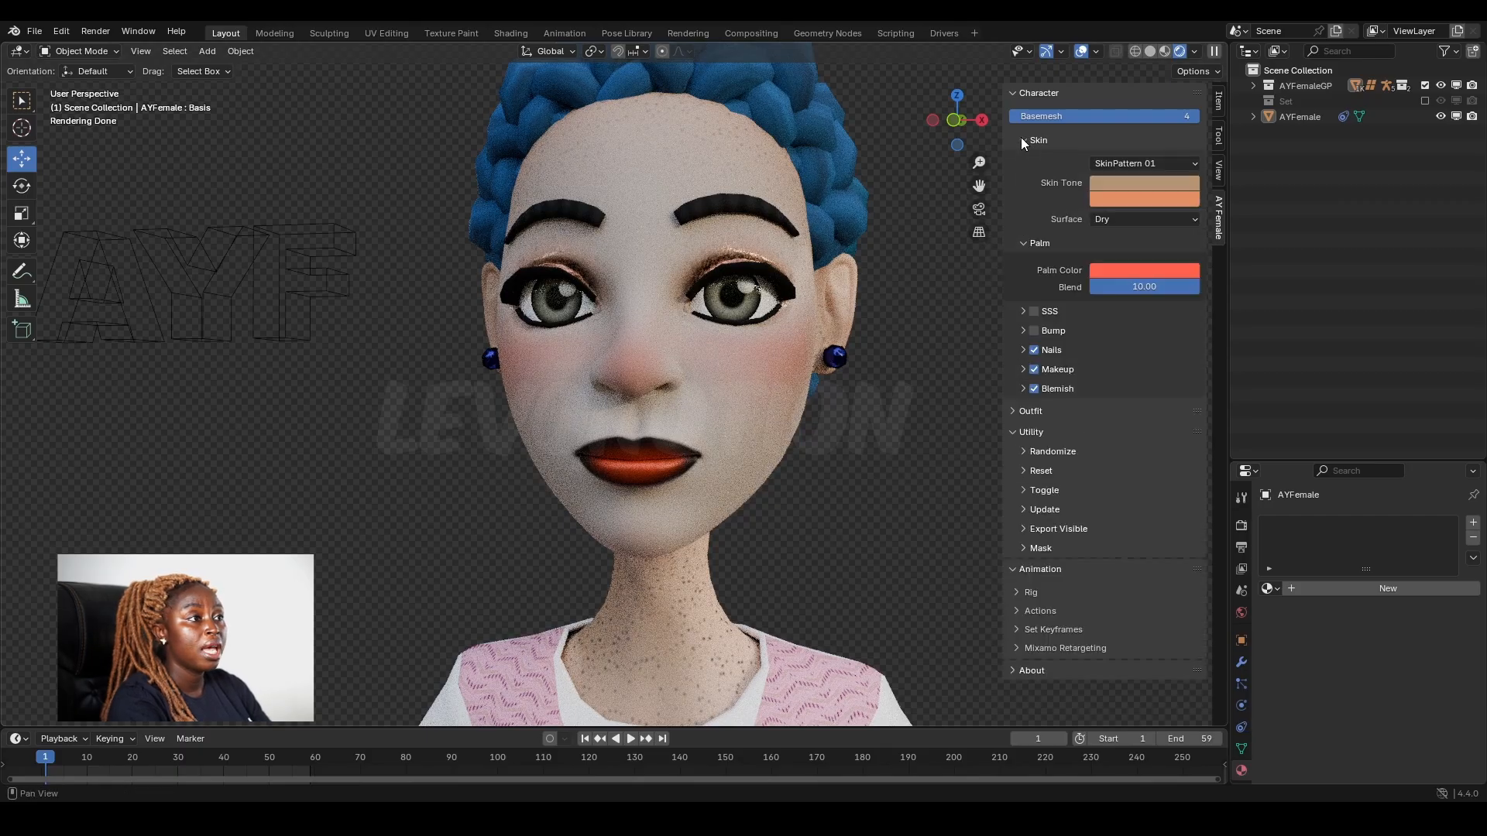
{"action": "left_click", "coordinate": [1108, 163]}
{"action": "left_click", "coordinate": [1140, 227]}
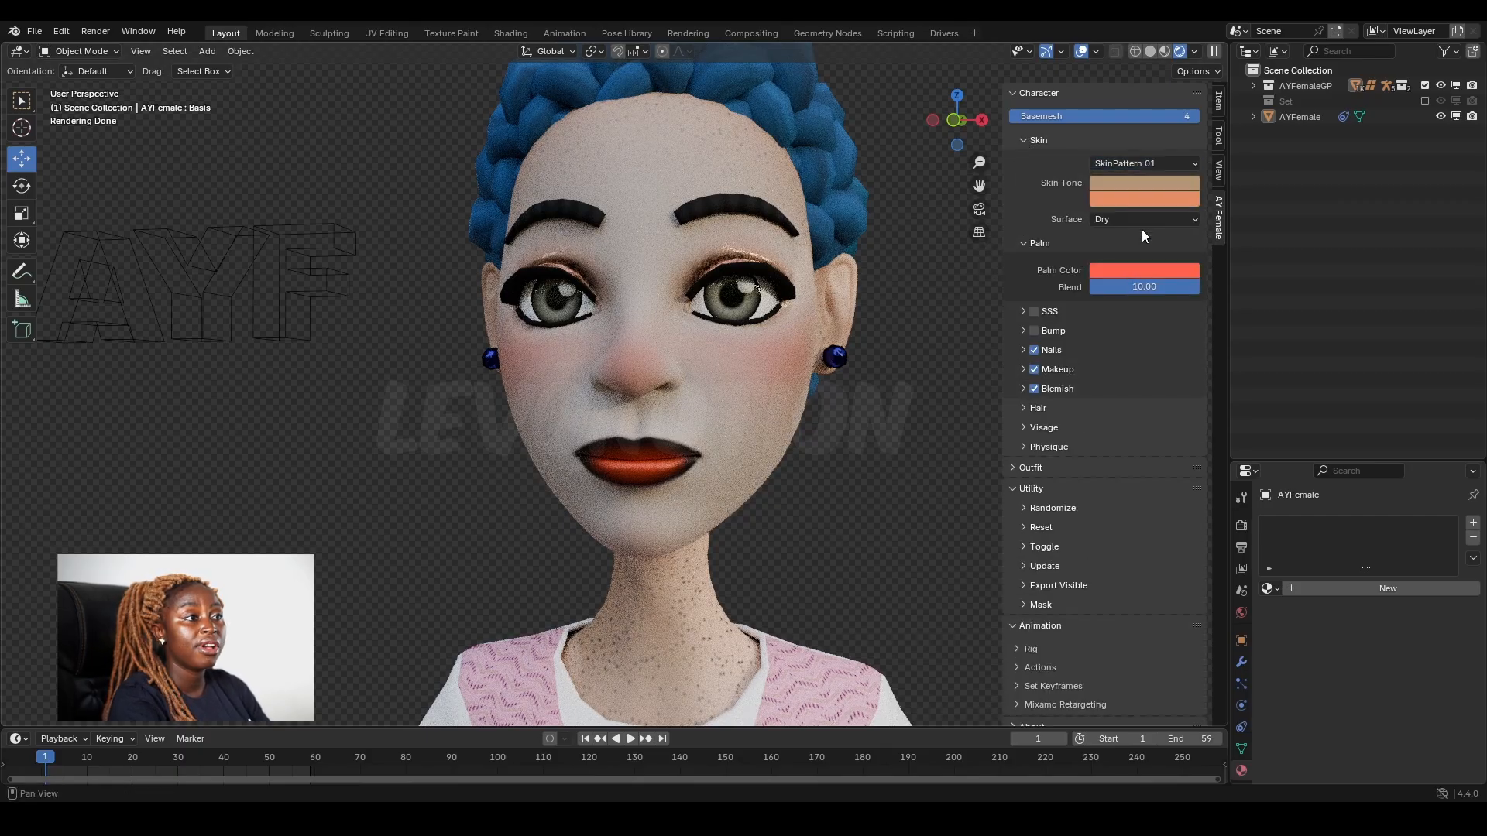
{"action": "left_click", "coordinate": [1127, 163]}
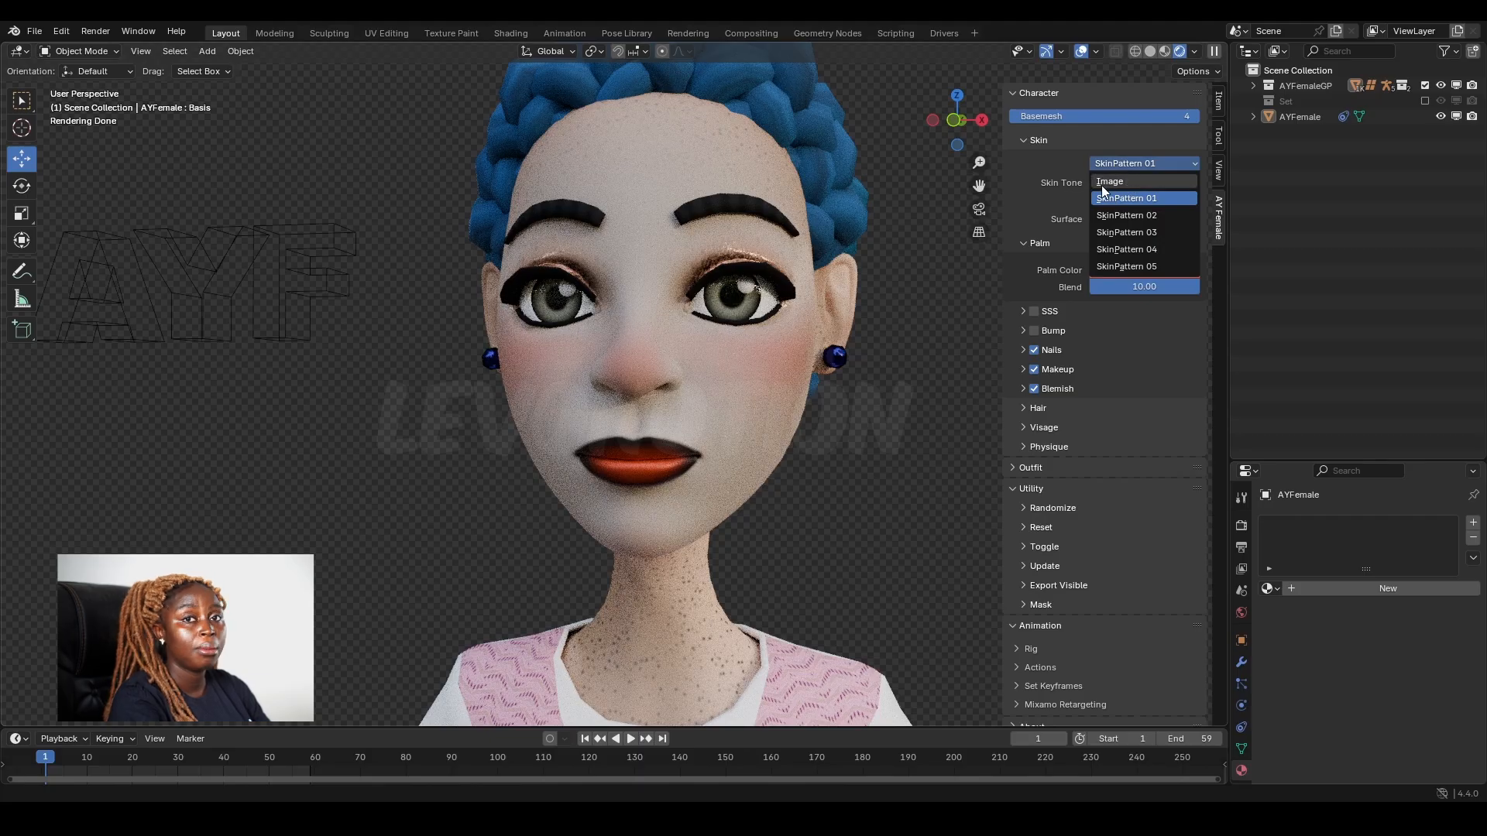
Expand the Blemish settings and show the Overlay Image option below Vitiligo
{"action": "left_click", "coordinate": [1021, 388]}
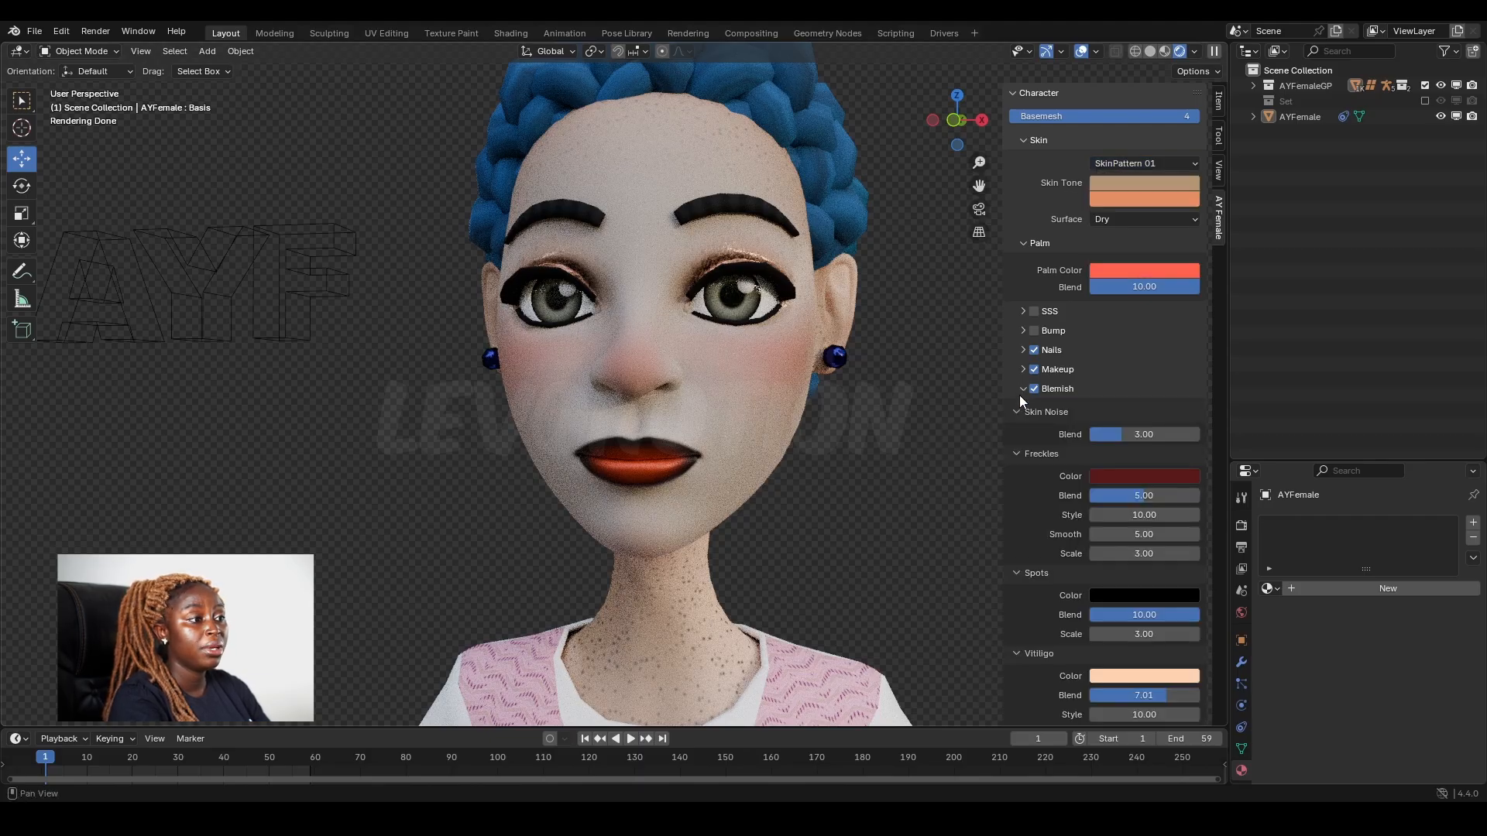
{"action": "scroll", "coordinate": [1042, 482], "scroll_direction": "down", "scroll_amount": 5}
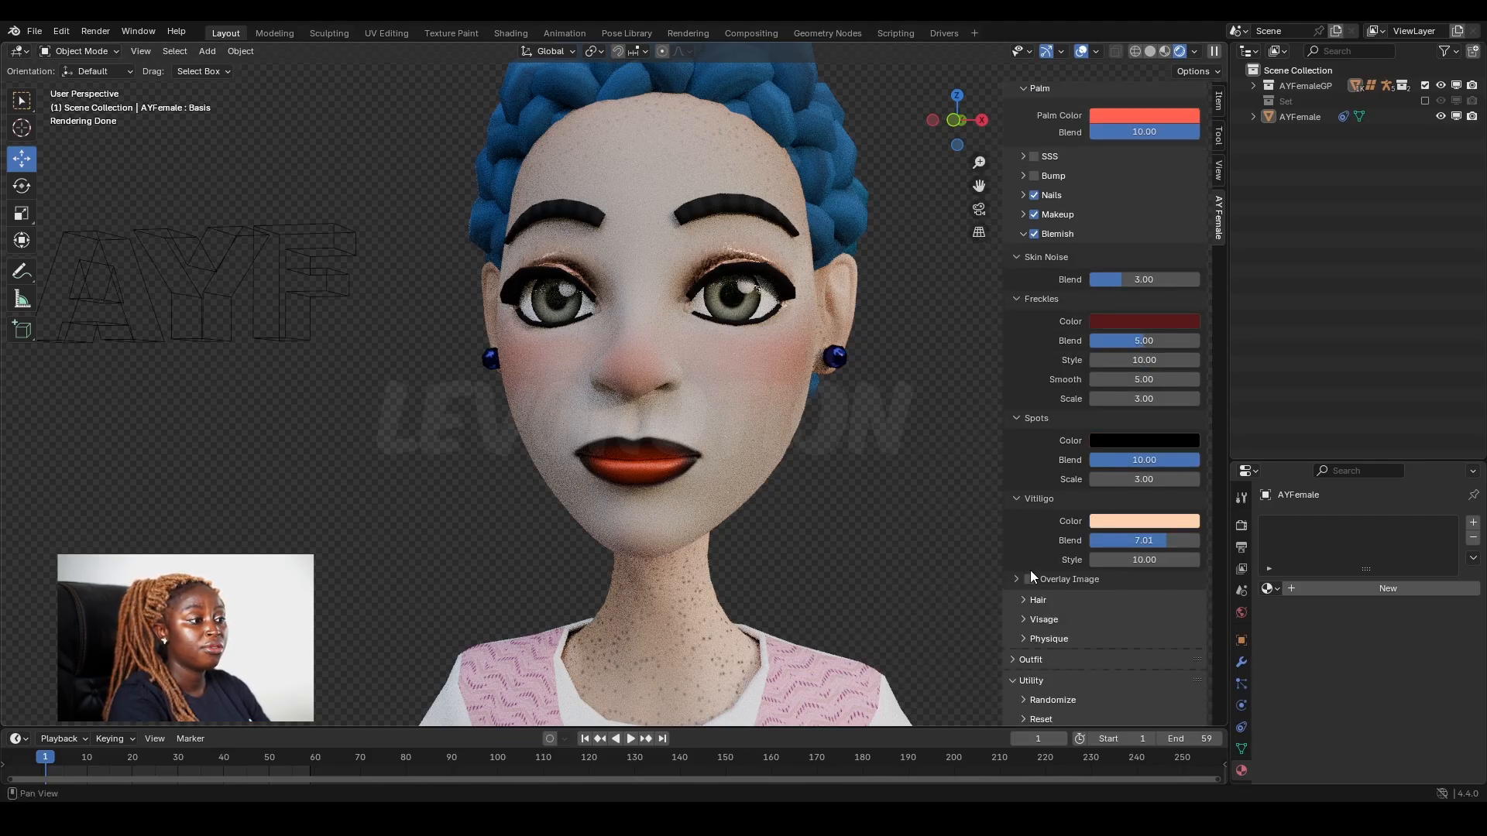